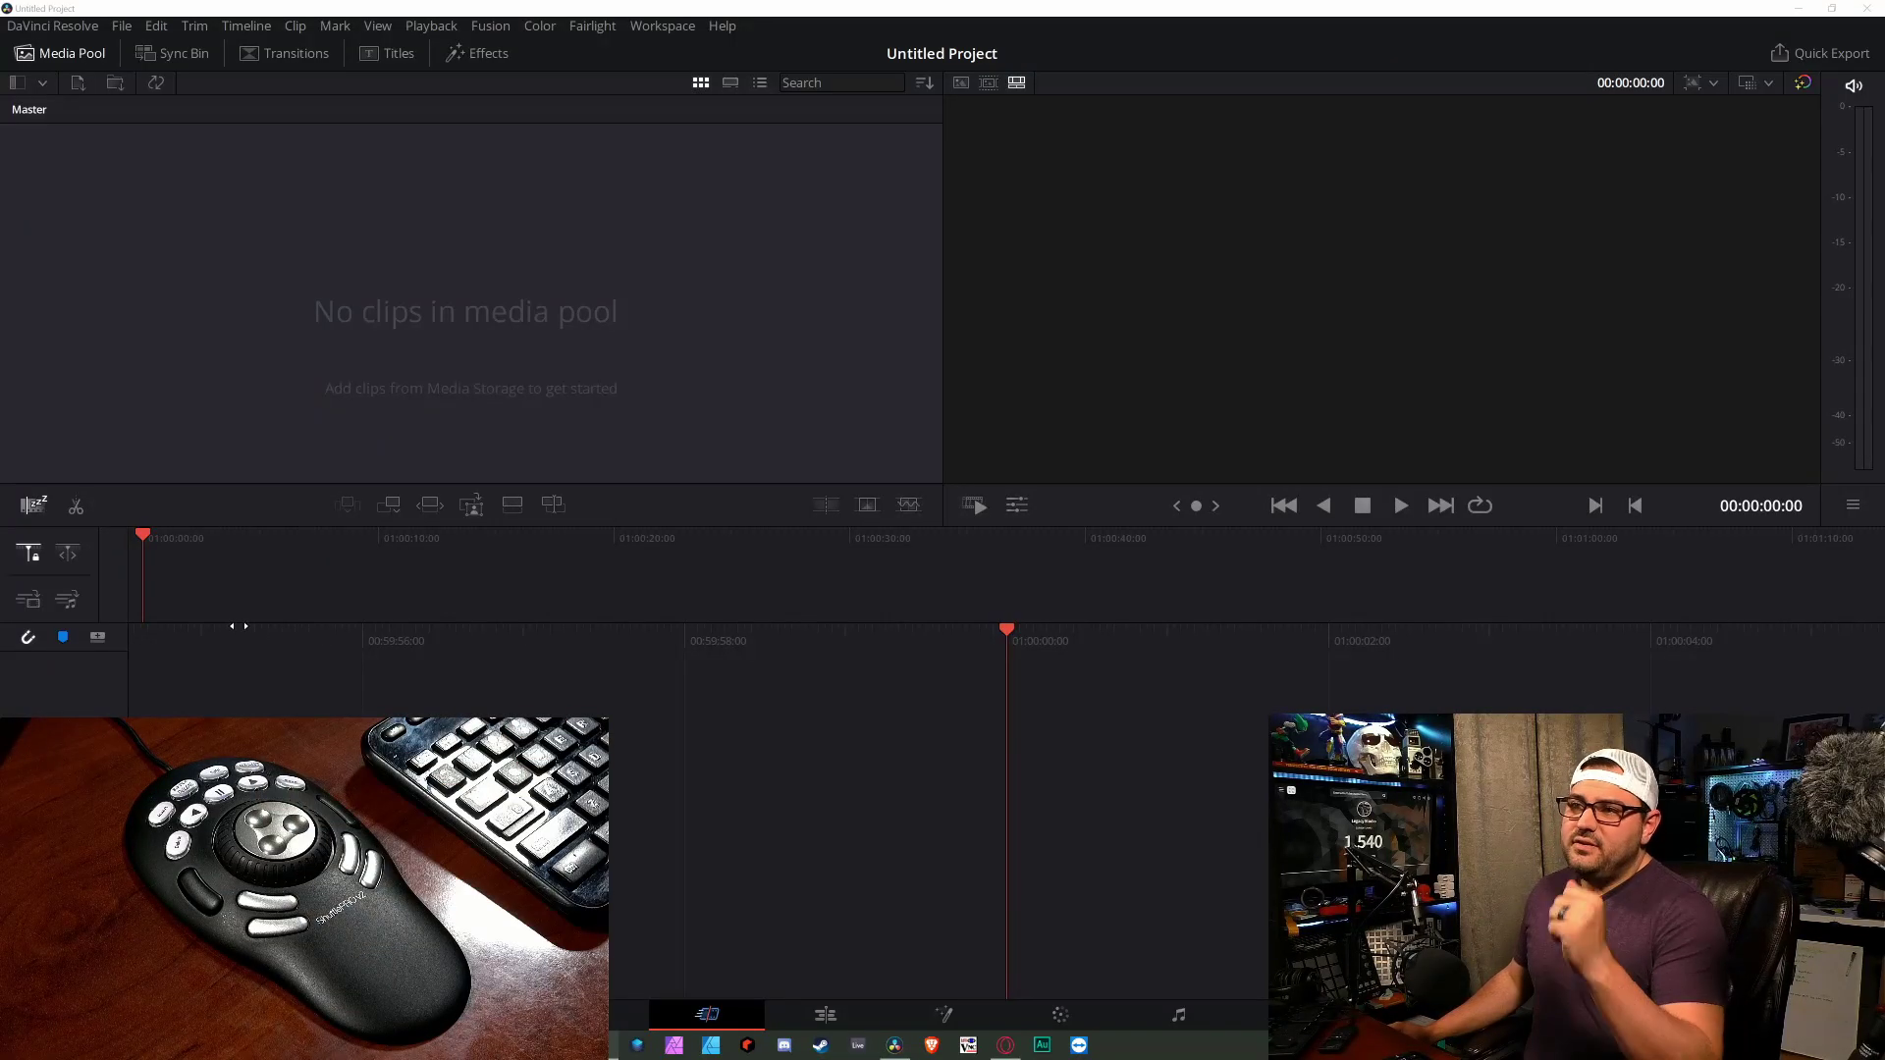
- Start an Import Media from the Media Pool and browse to the Videos folder
{"action": "left_click", "coordinate": [503, 328]}
{"action": "right_click", "coordinate": [502, 332]}
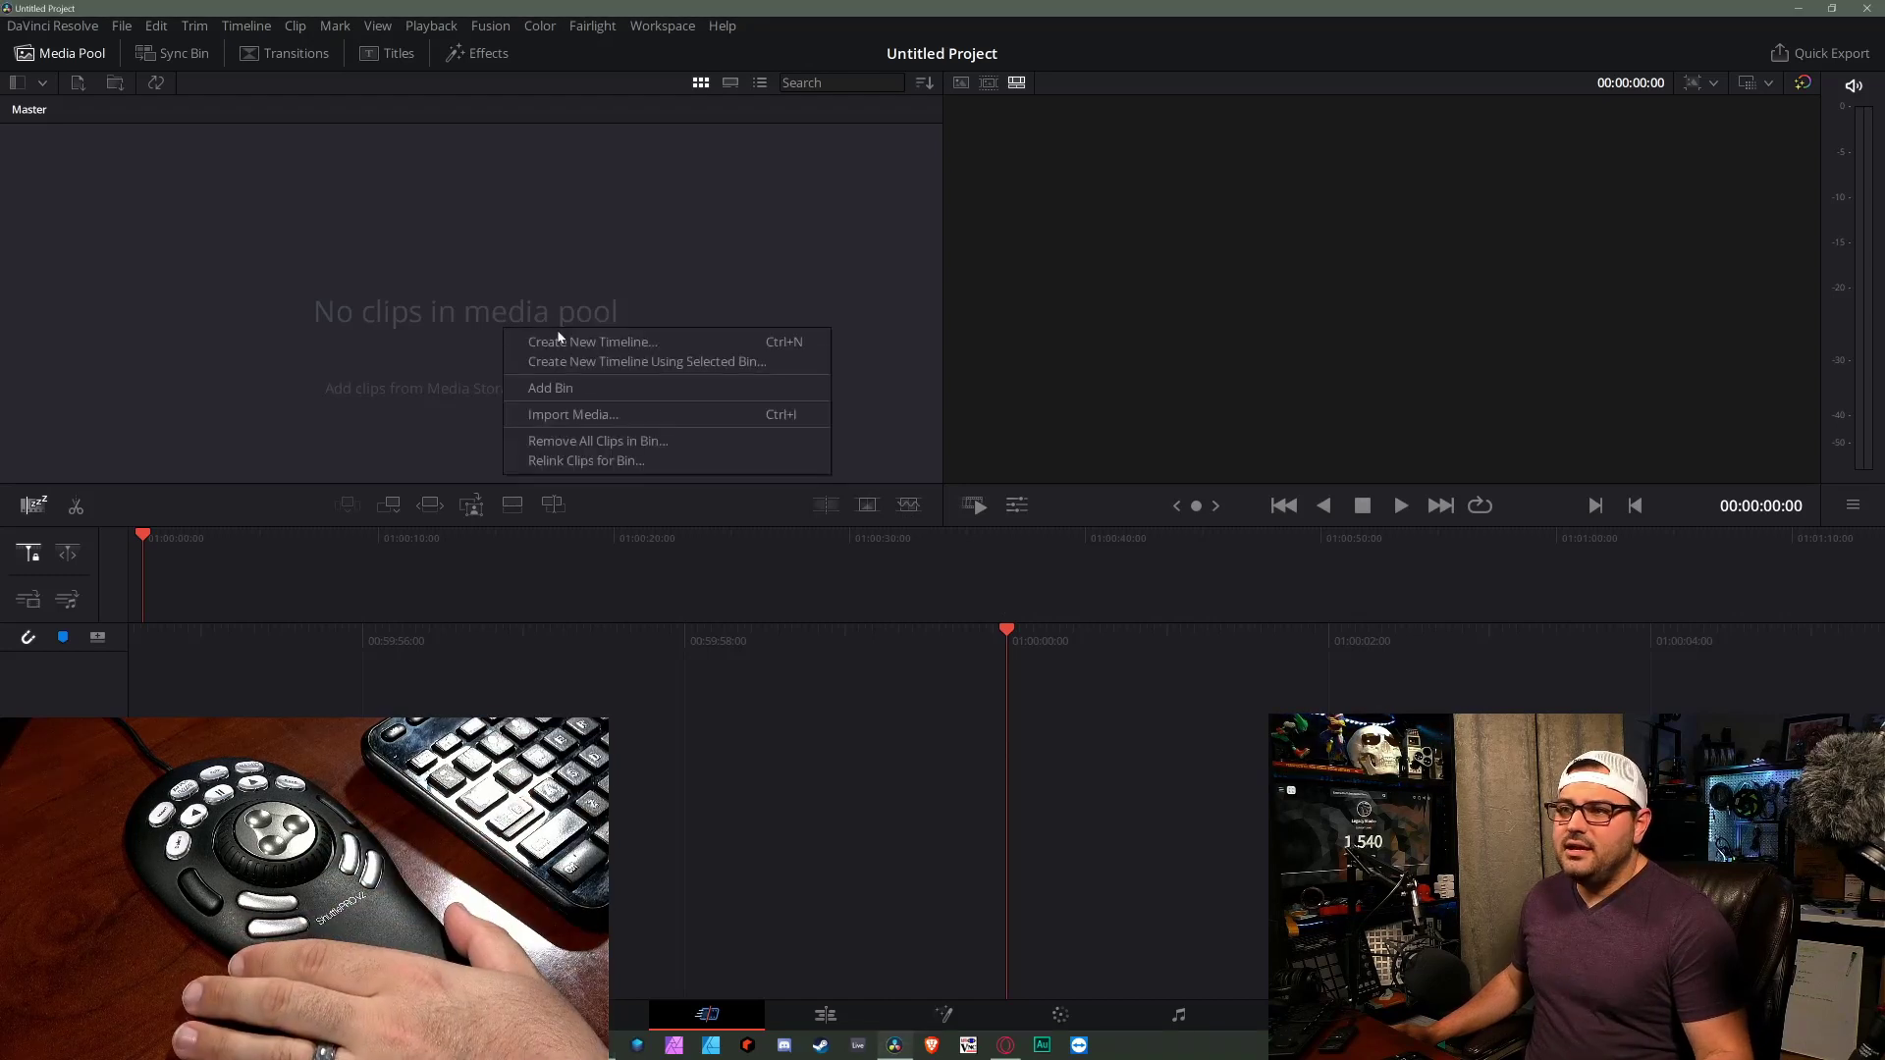
{"action": "left_click", "coordinate": [589, 416]}
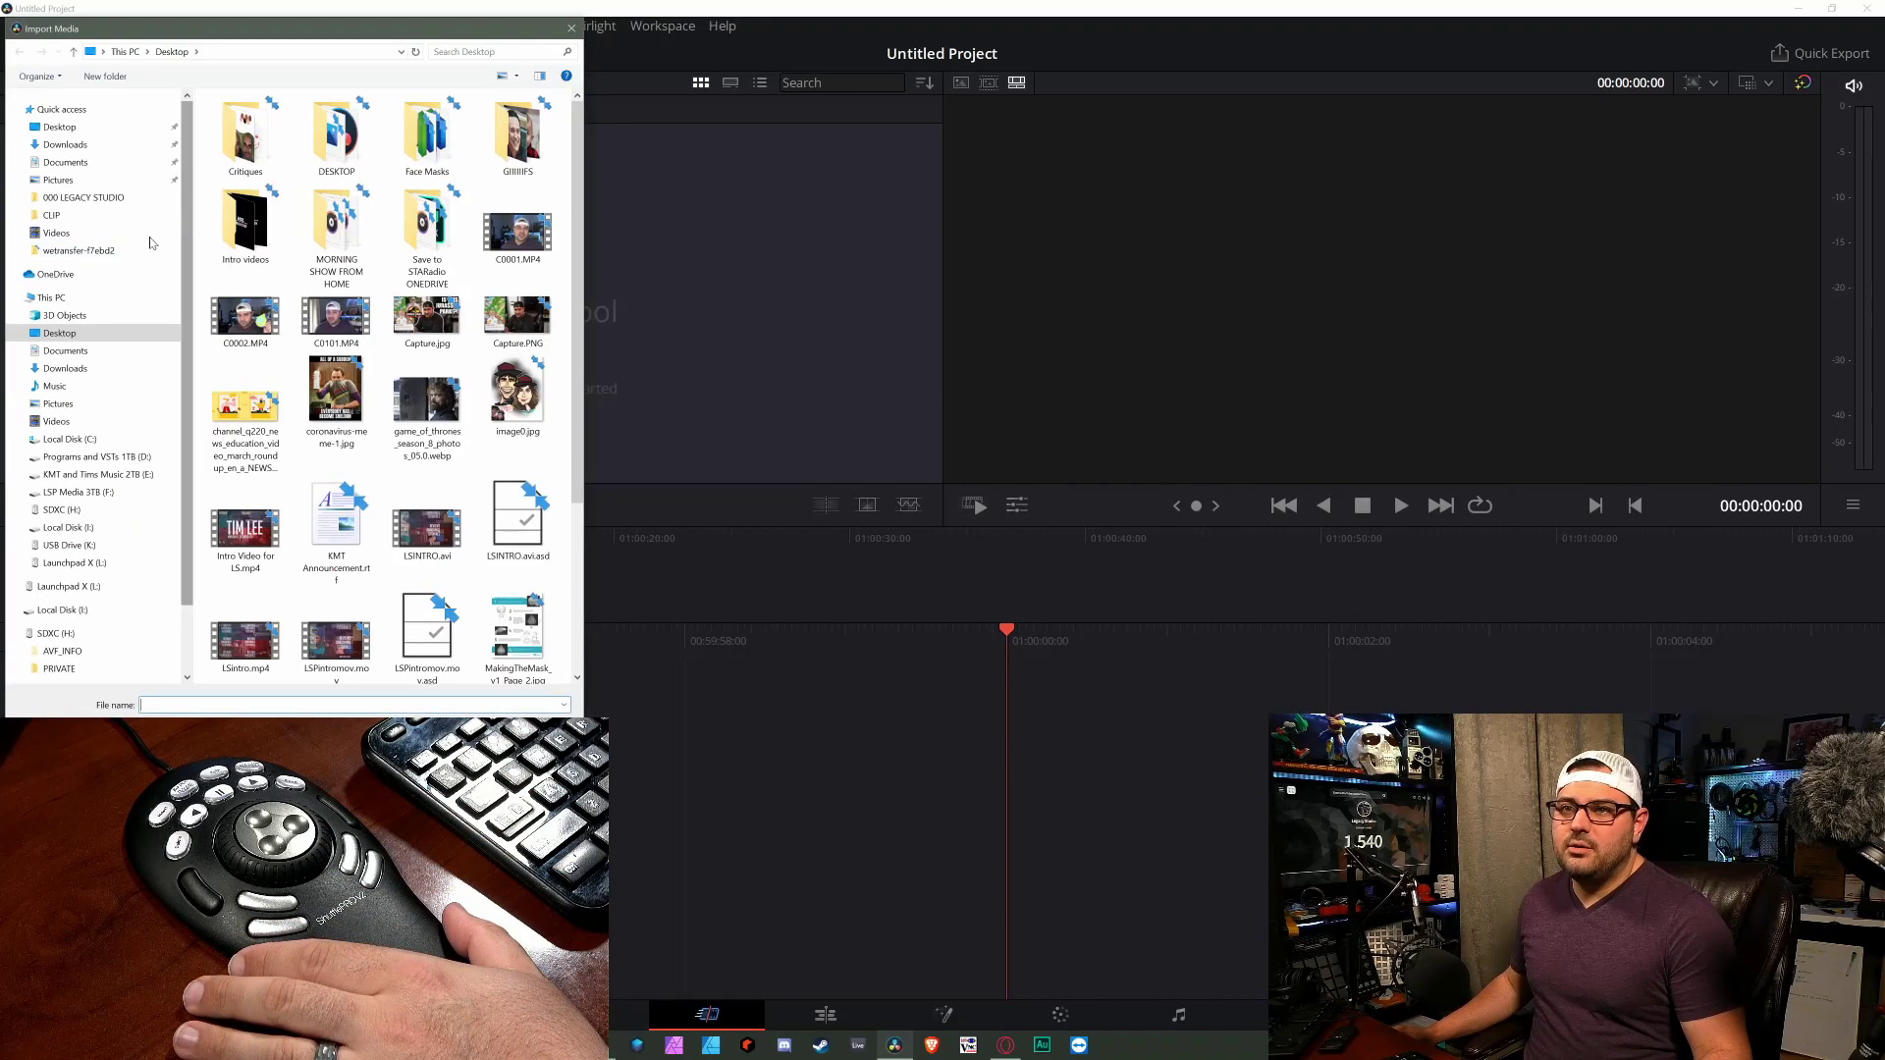
{"action": "left_click", "coordinate": [59, 234]}
{"action": "scroll", "coordinate": [536, 351], "scroll_direction": "down", "scroll_amount": 1}
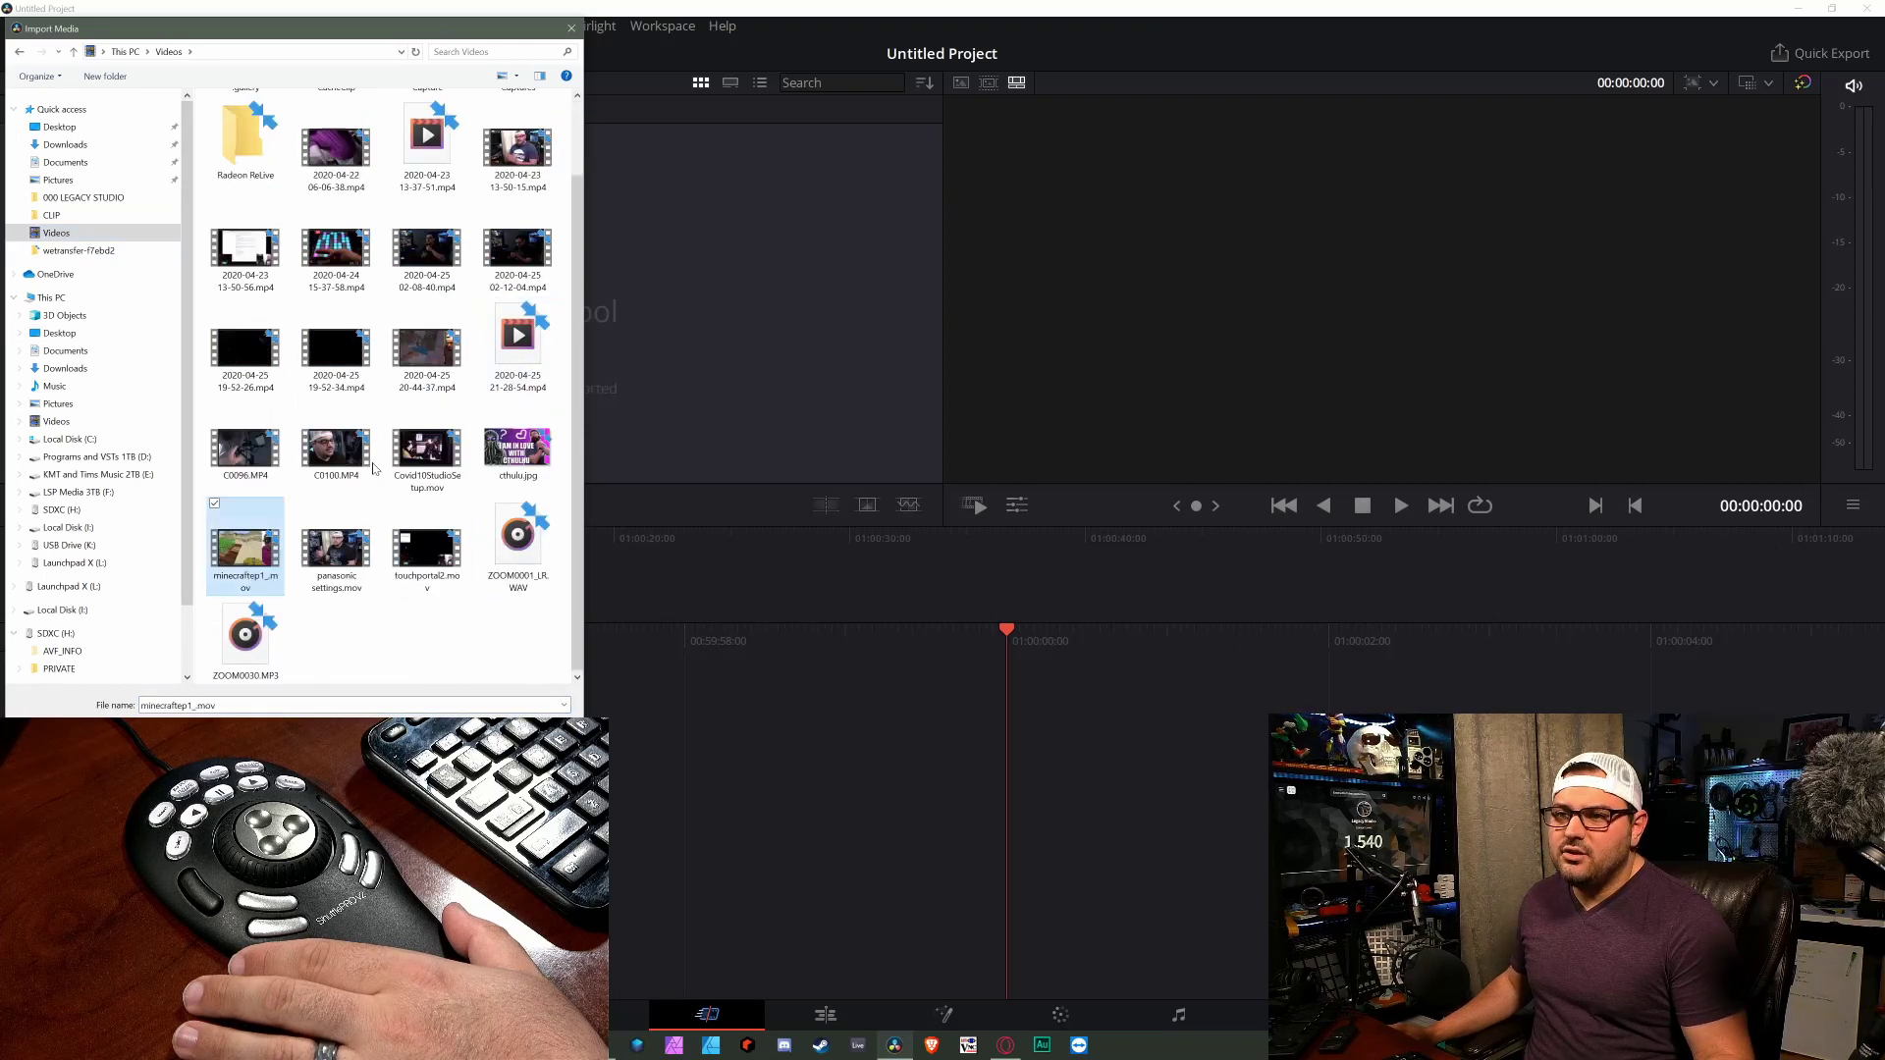
{"action": "left_click", "coordinate": [432, 349]}
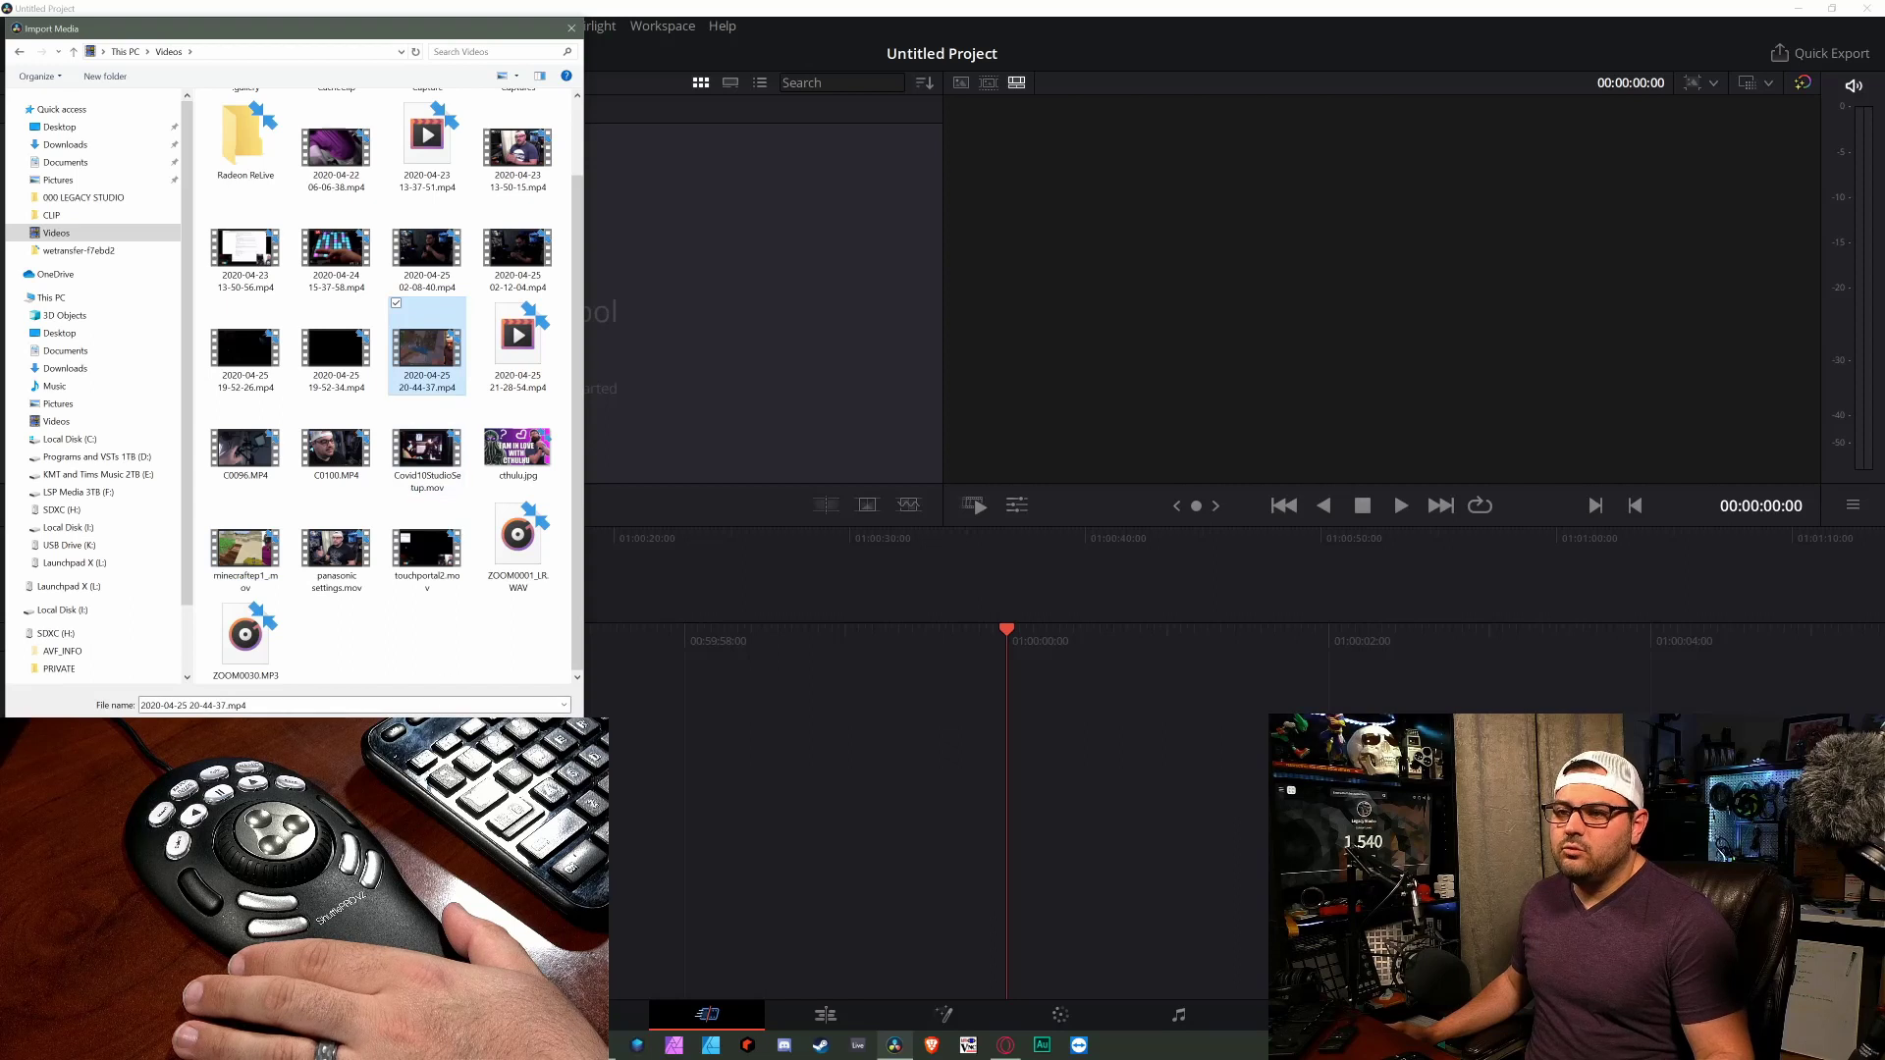
{"action": "key", "text": "Return"}
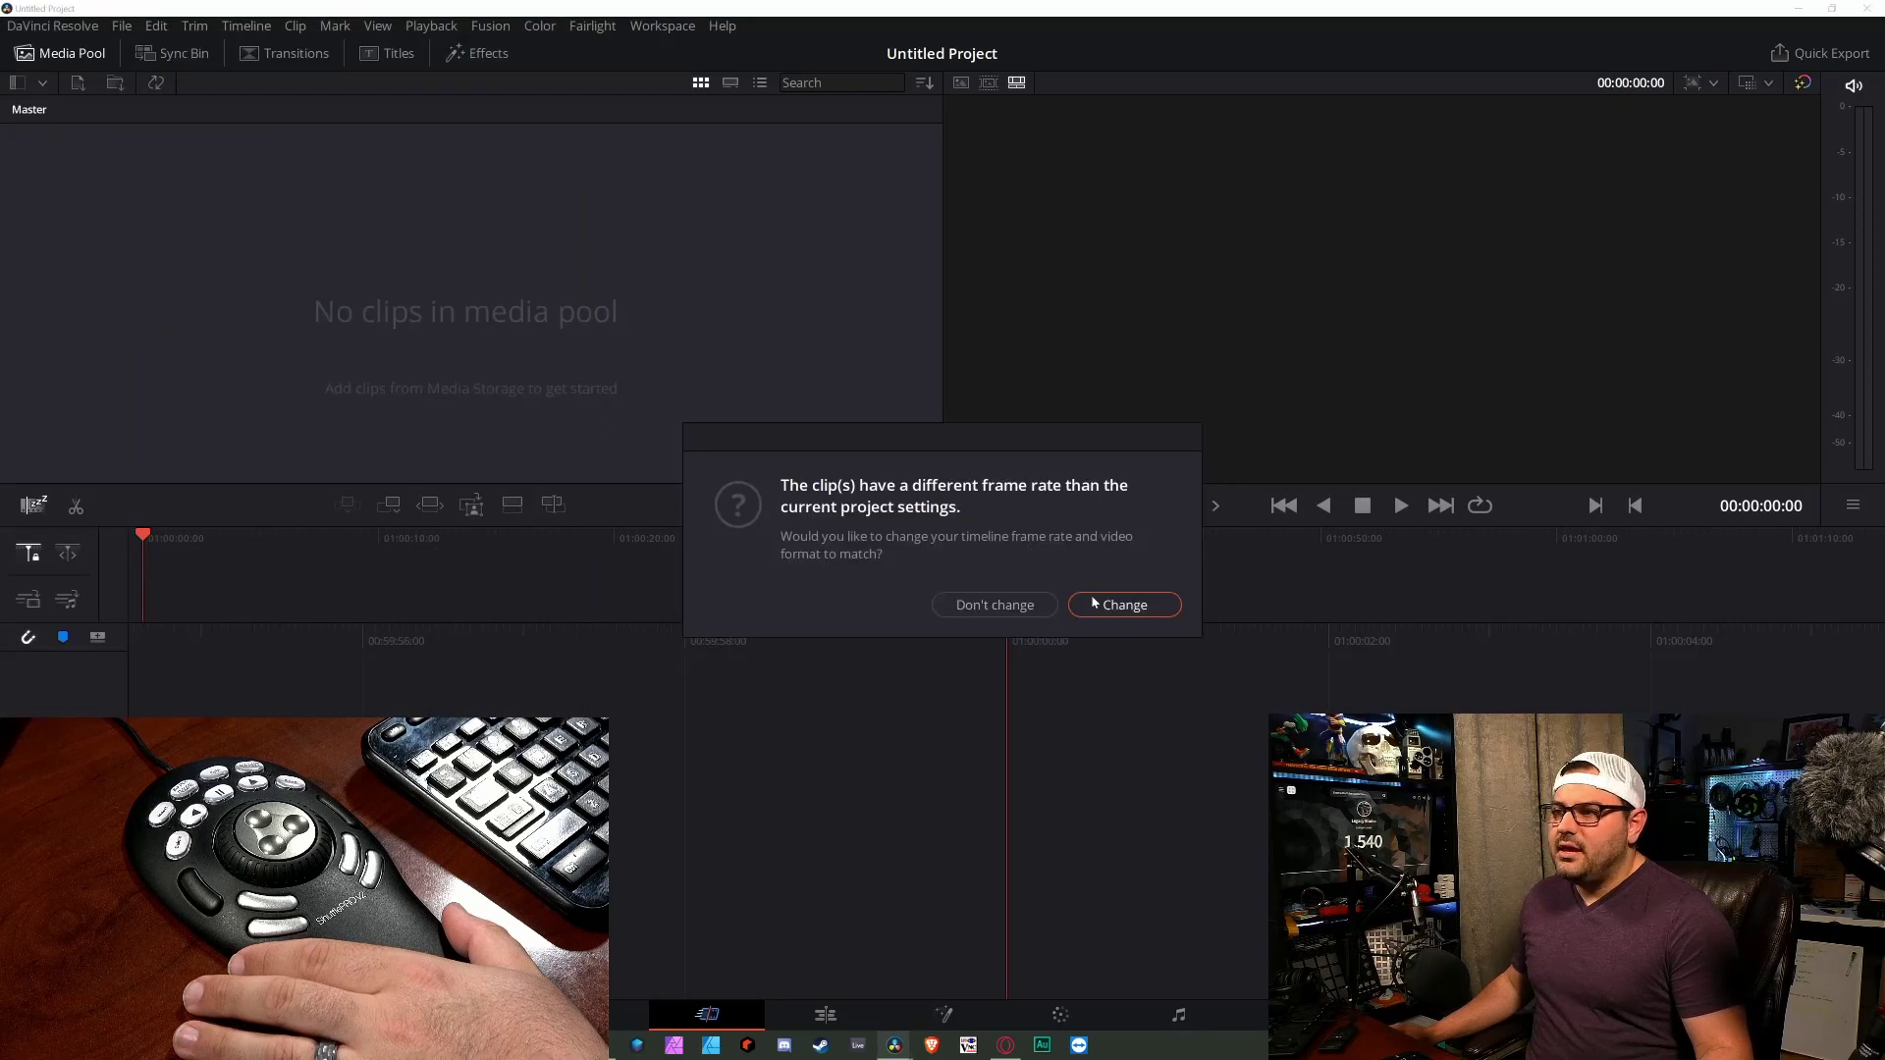
{"action": "left_click", "coordinate": [1021, 609]}
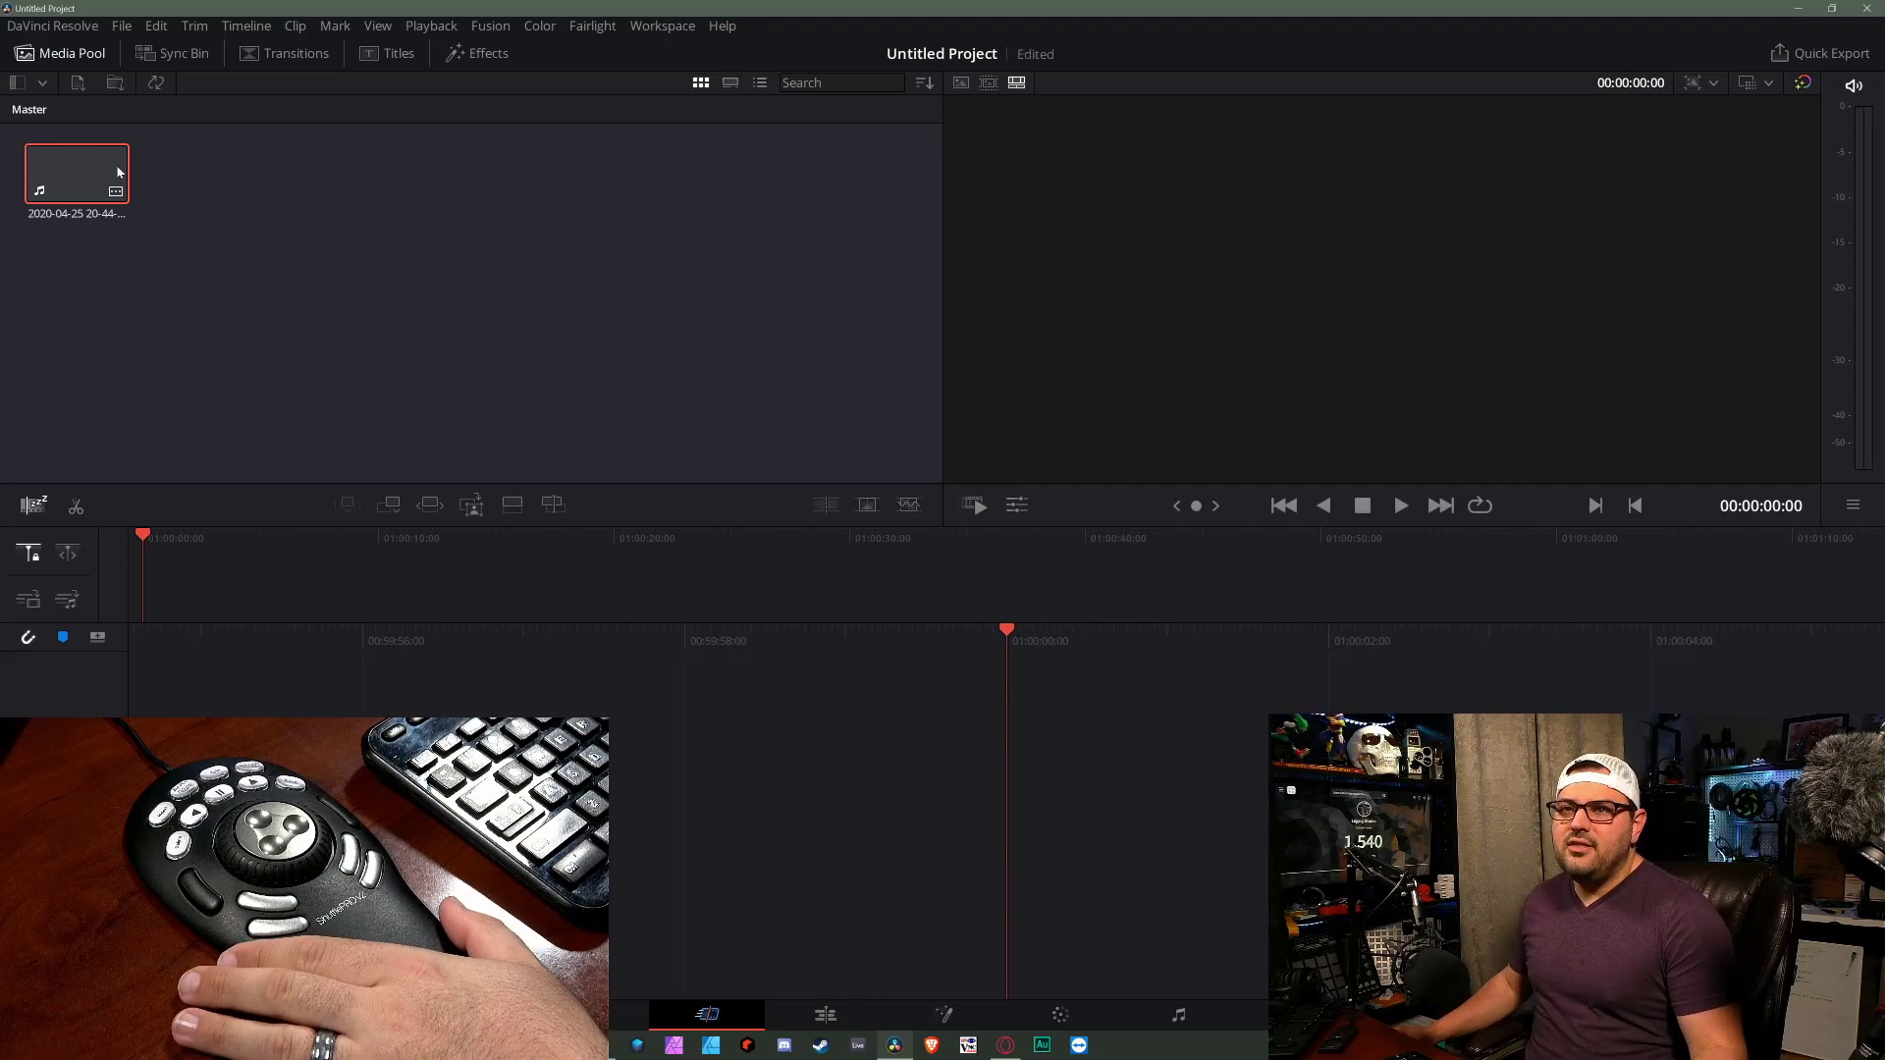
{"action": "left_click", "coordinate": [823, 1015]}
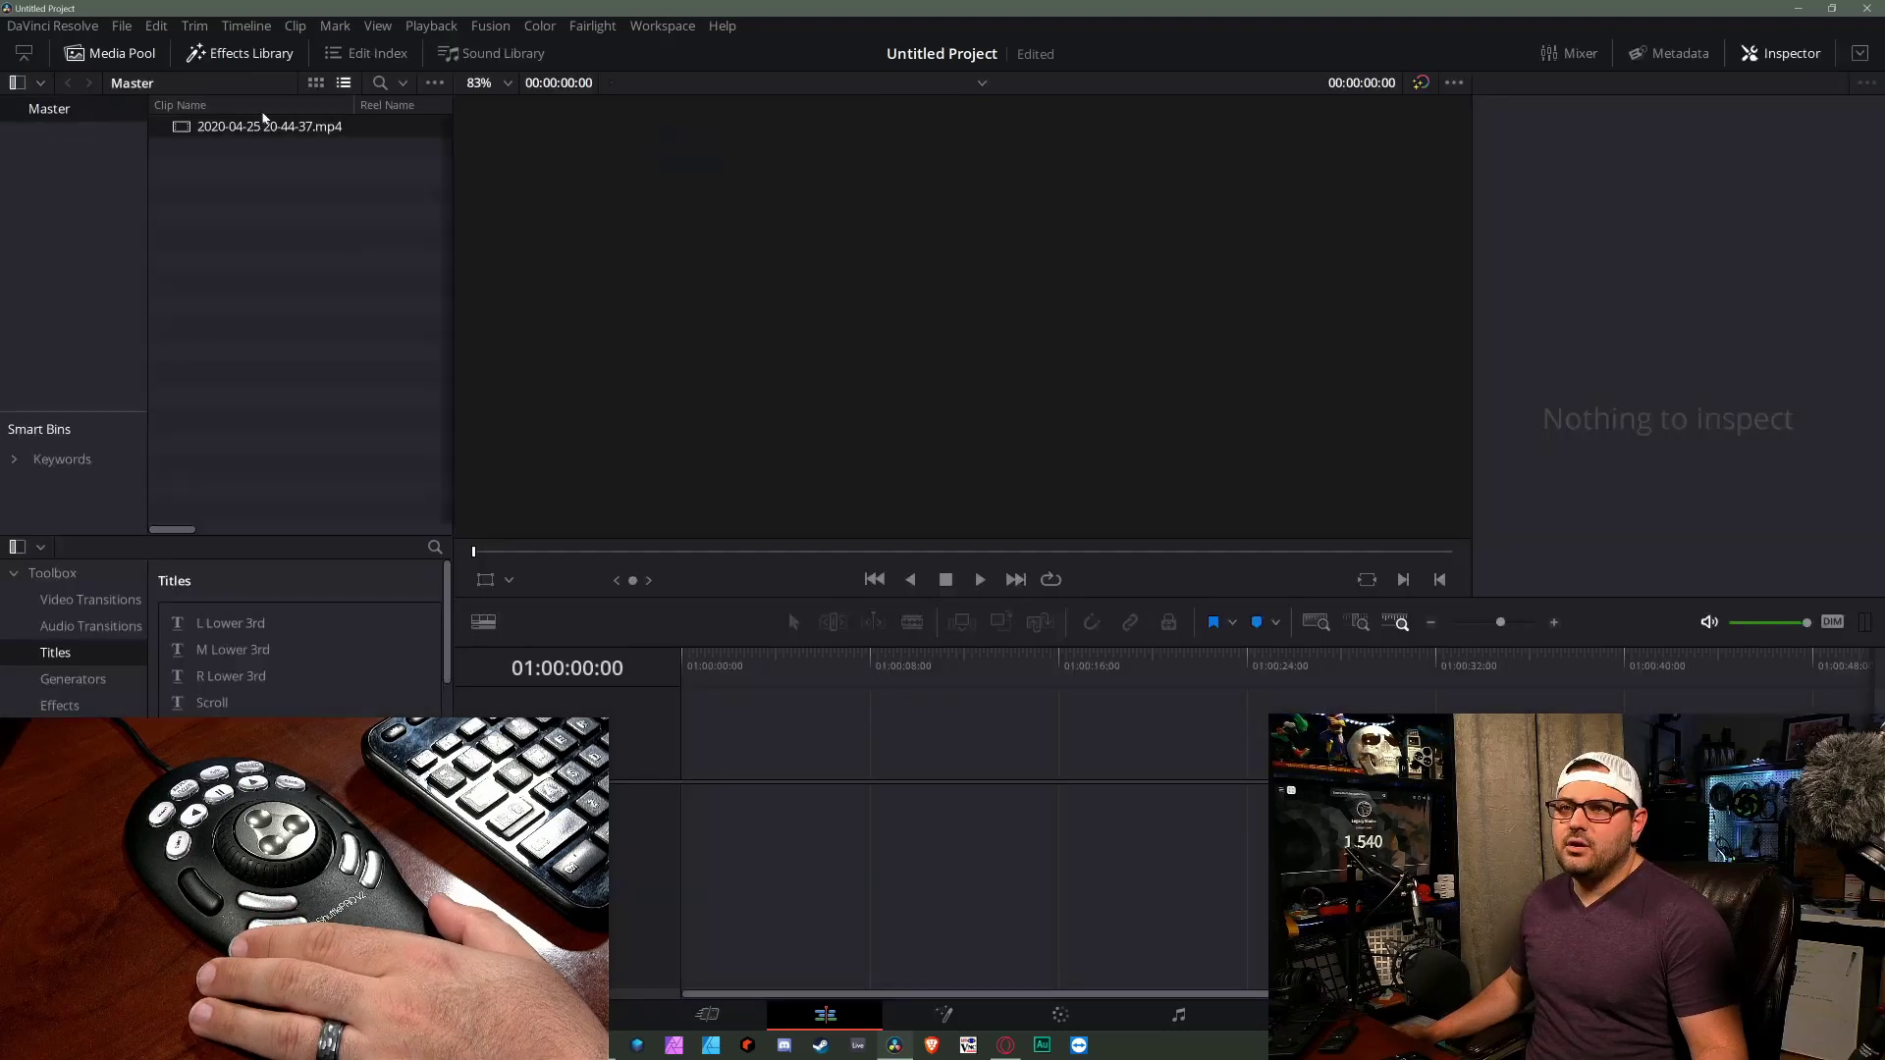
{"action": "left_click_drag", "start_coordinate": [268, 134], "coordinate": [672, 813]}
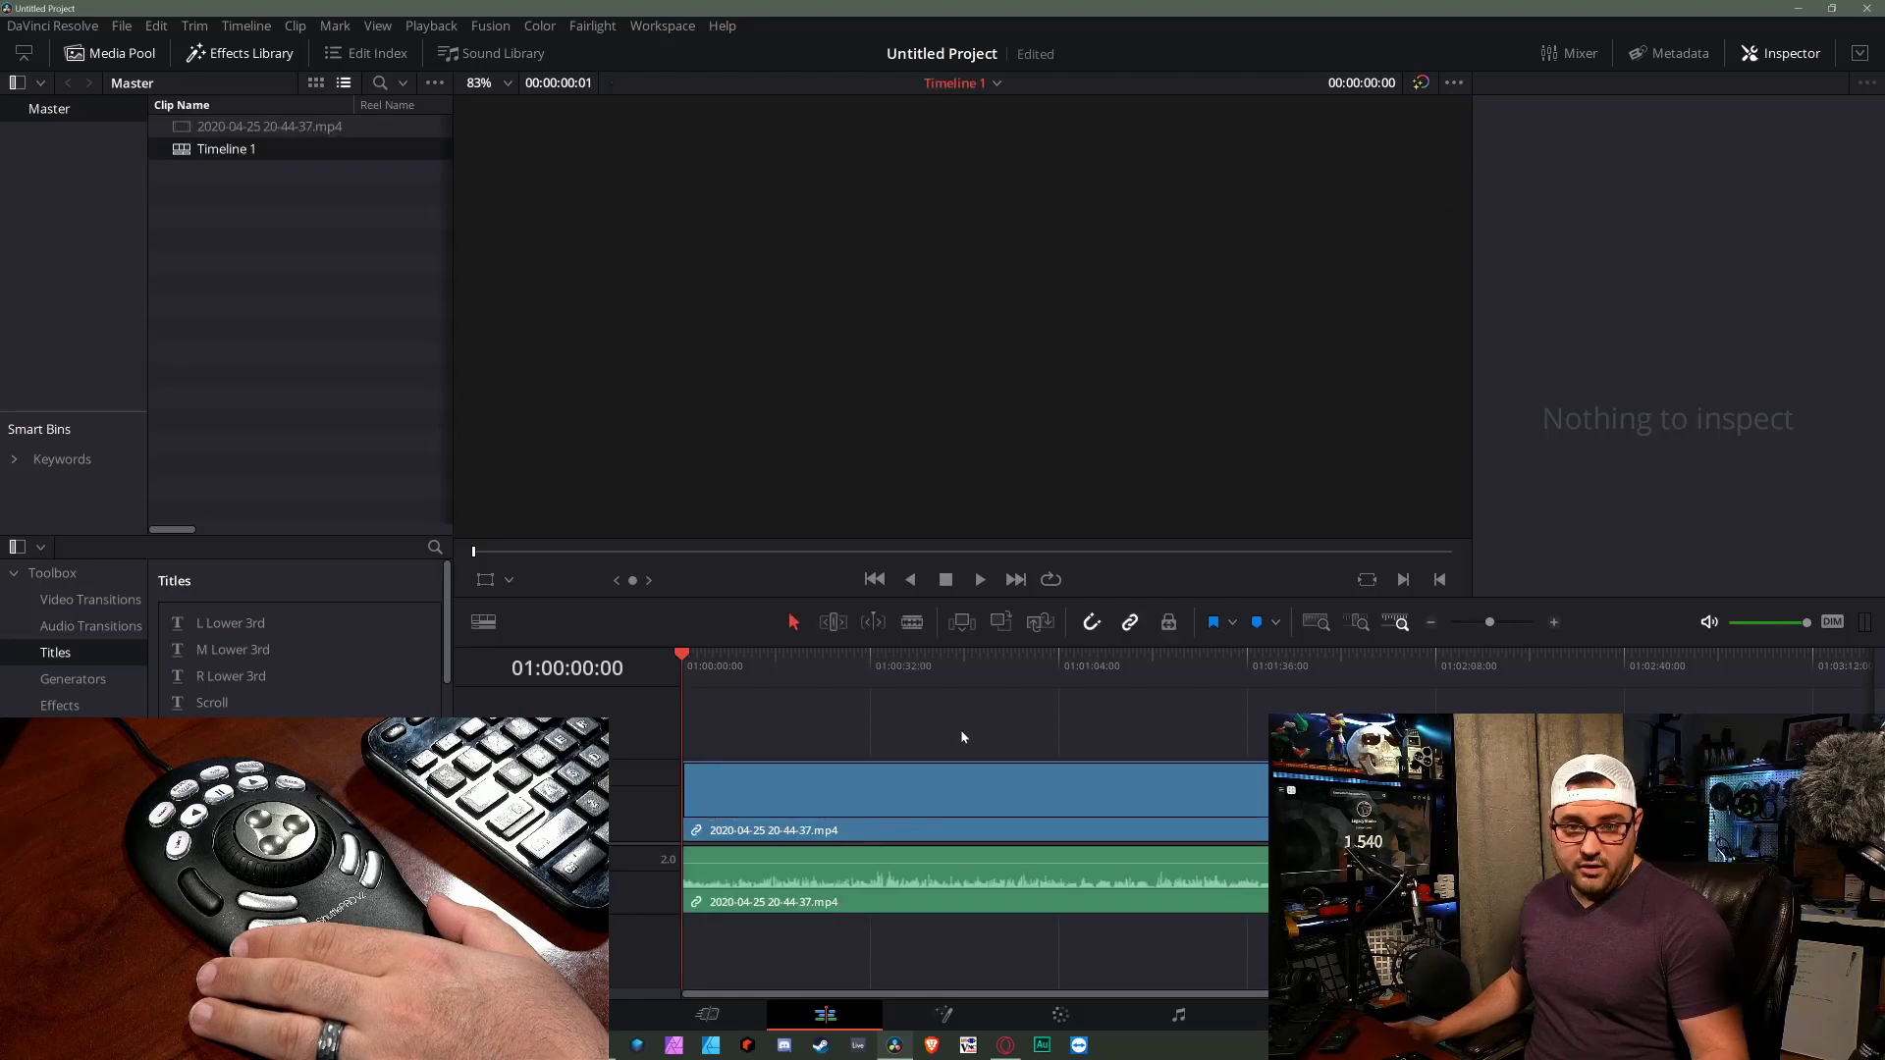
{"action": "left_click", "coordinate": [952, 782]}
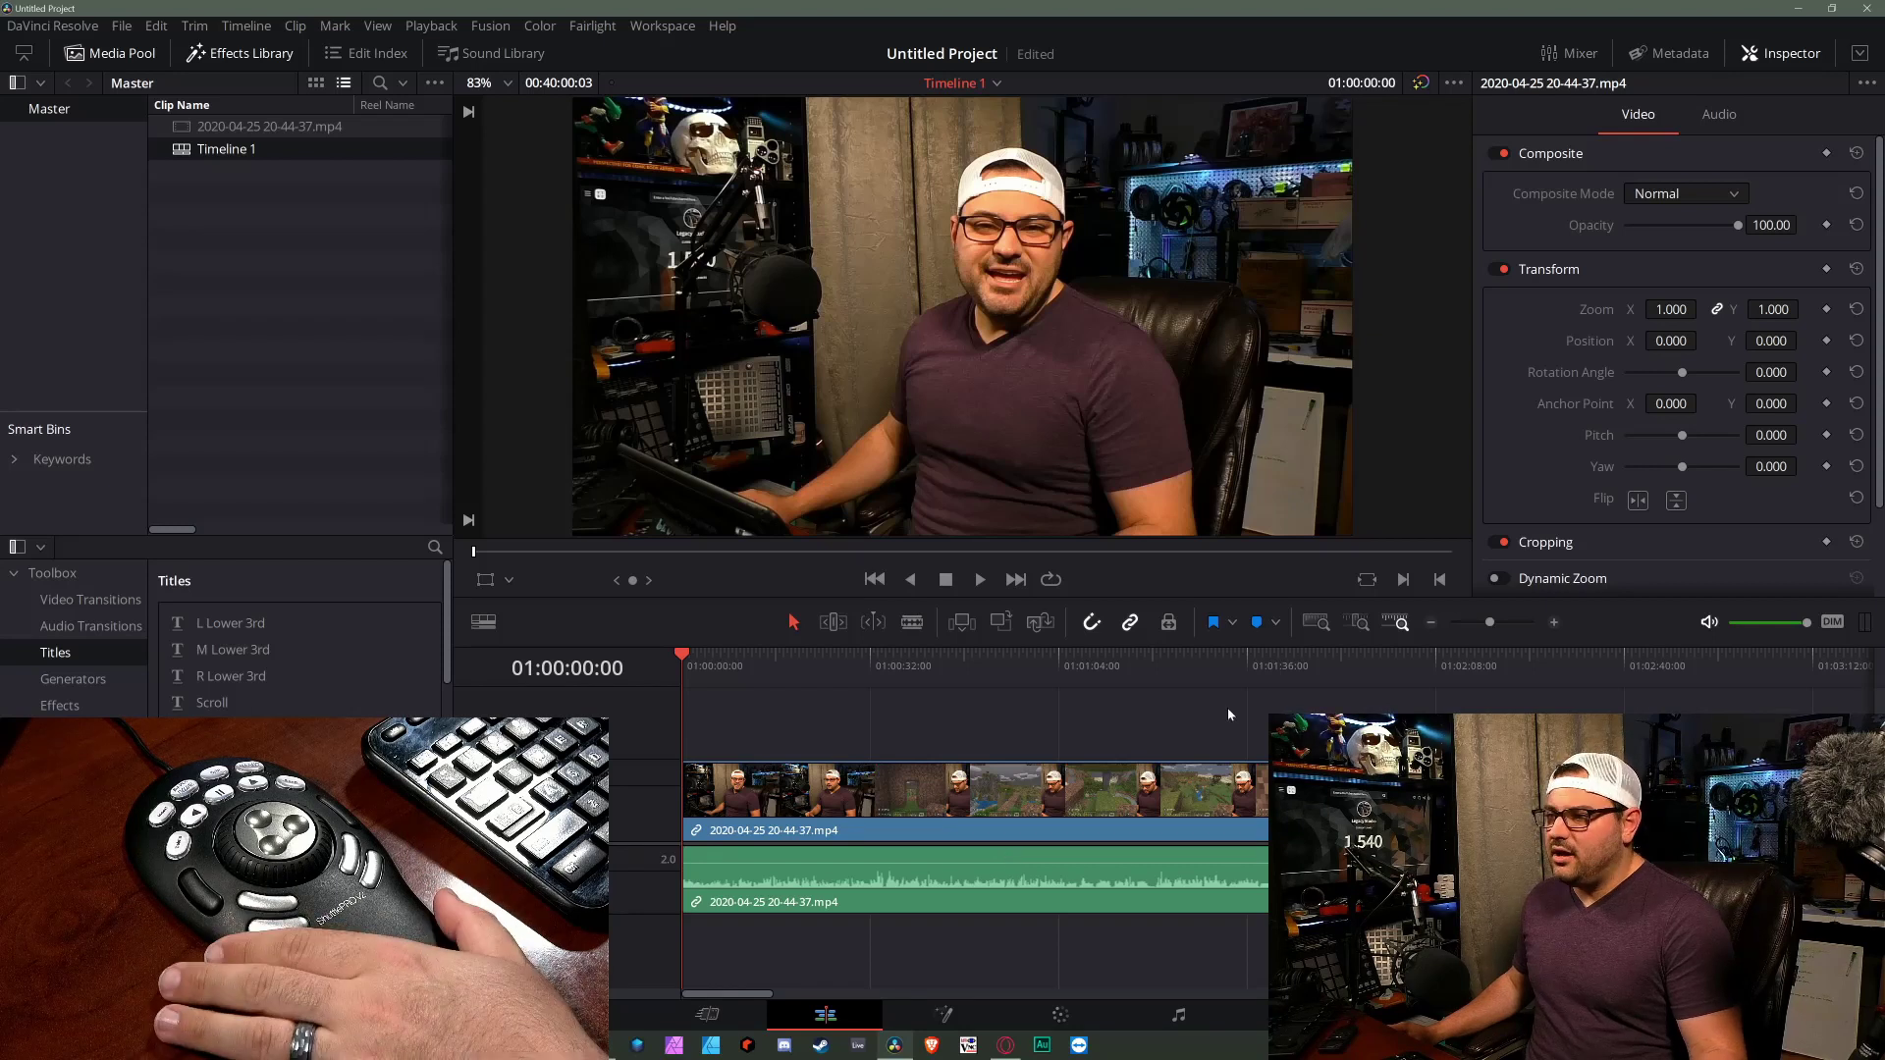
{"action": "left_click", "coordinate": [1431, 623]}
{"action": "left_click", "coordinate": [1430, 622]}
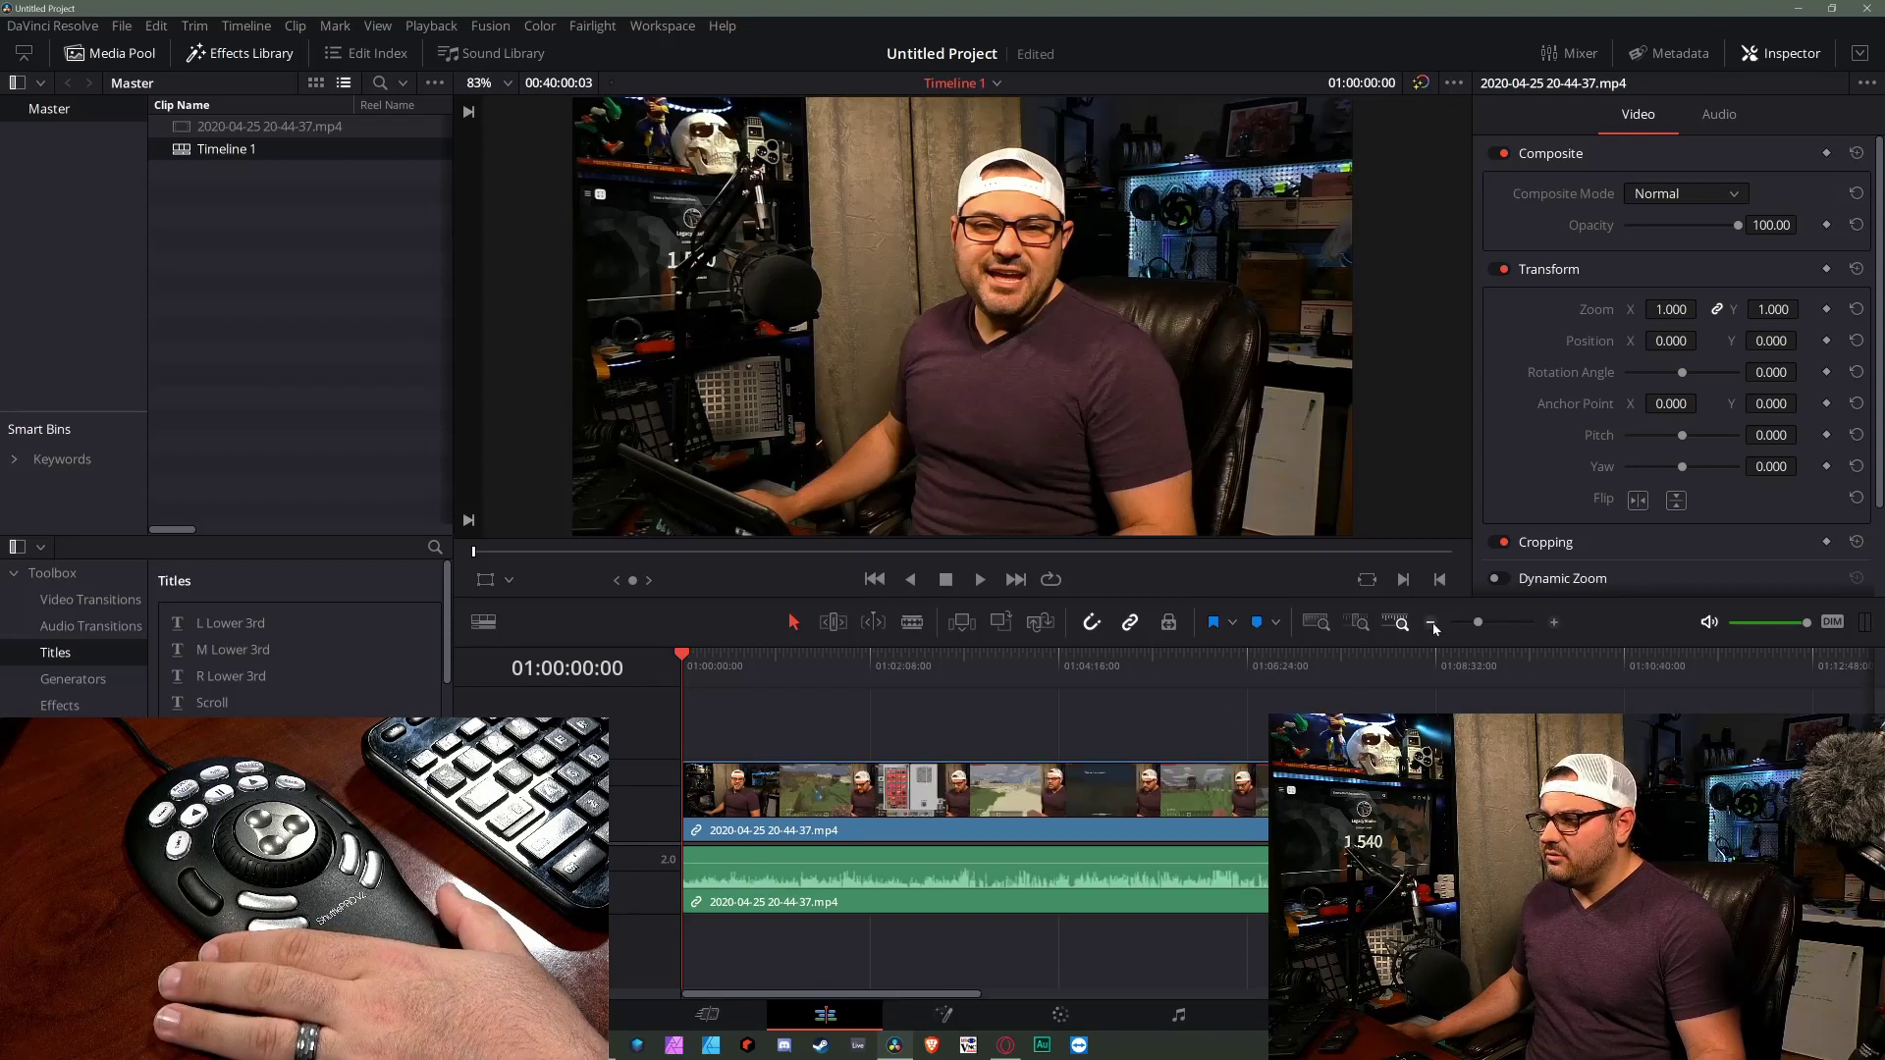
{"action": "left_click", "coordinate": [1430, 622]}
{"action": "left_click", "coordinate": [1431, 622]}
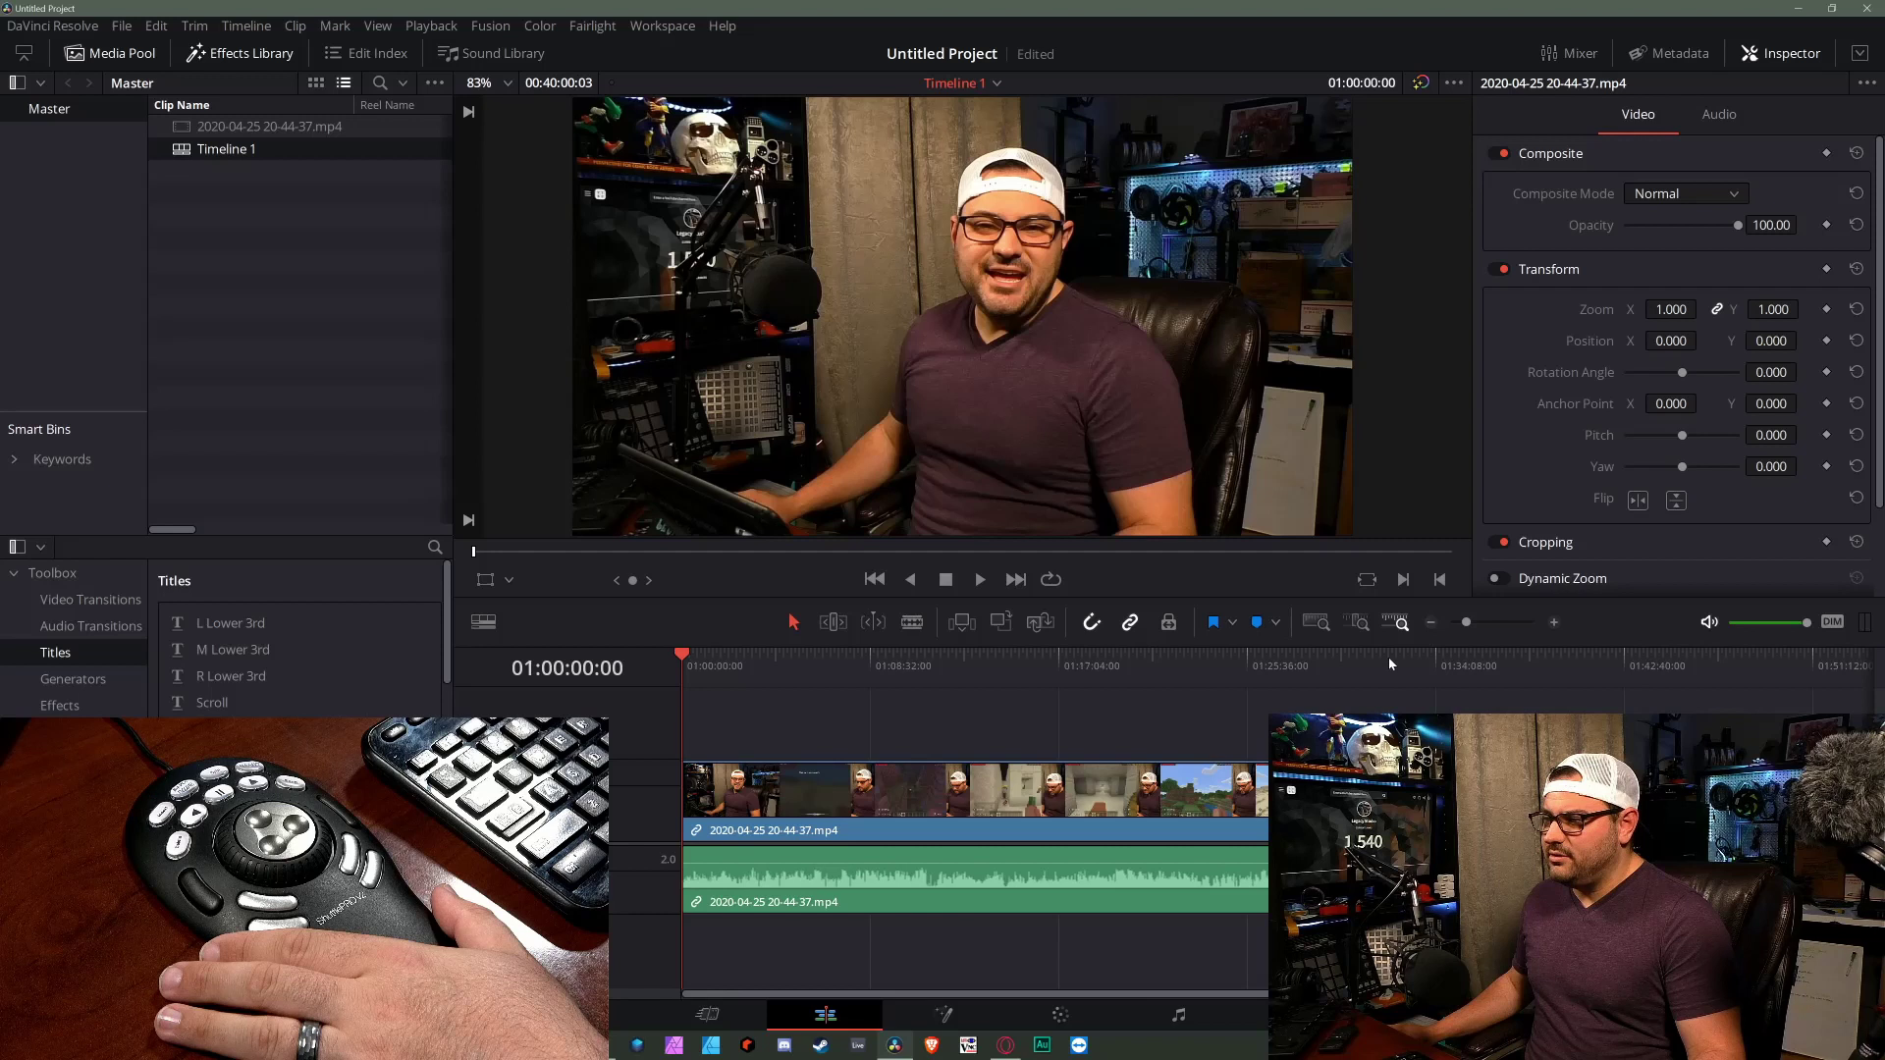
{"action": "left_click_drag", "start_coordinate": [1115, 862], "coordinate": [1117, 858]}
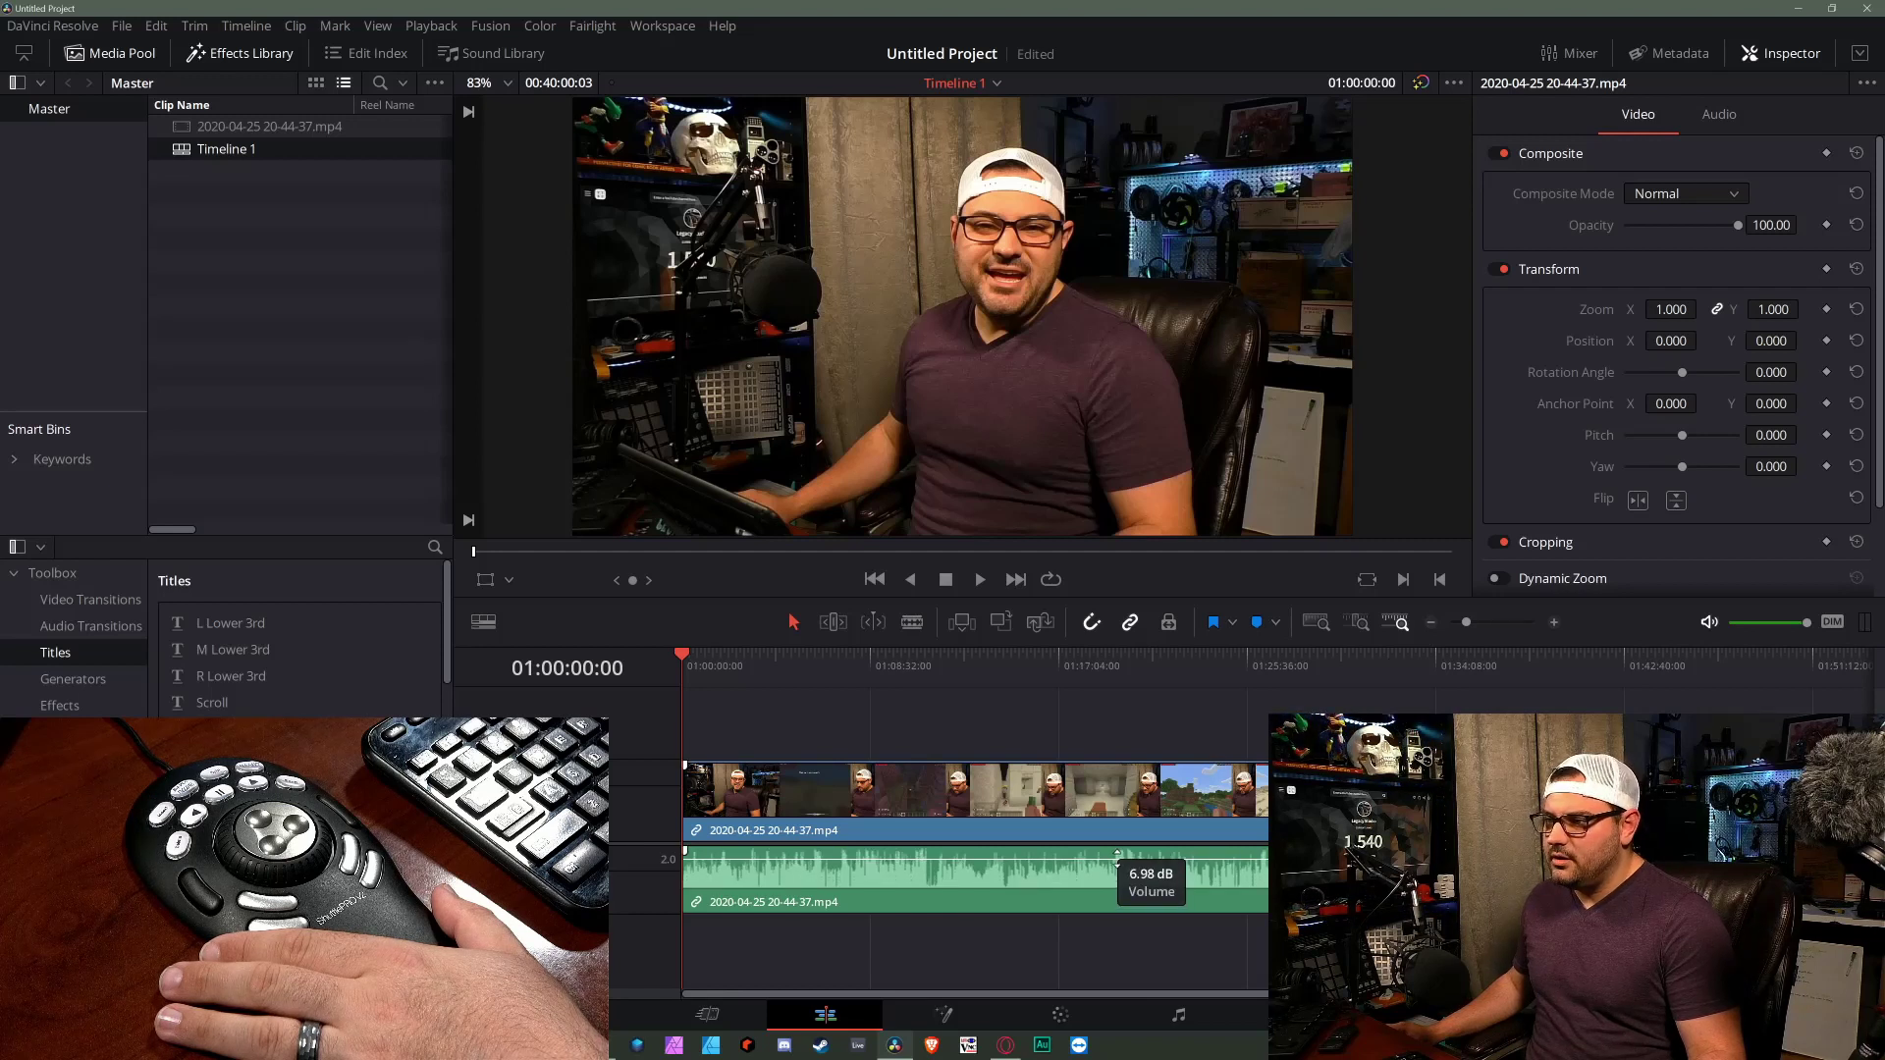
{"action": "left_click", "coordinate": [1555, 622]}
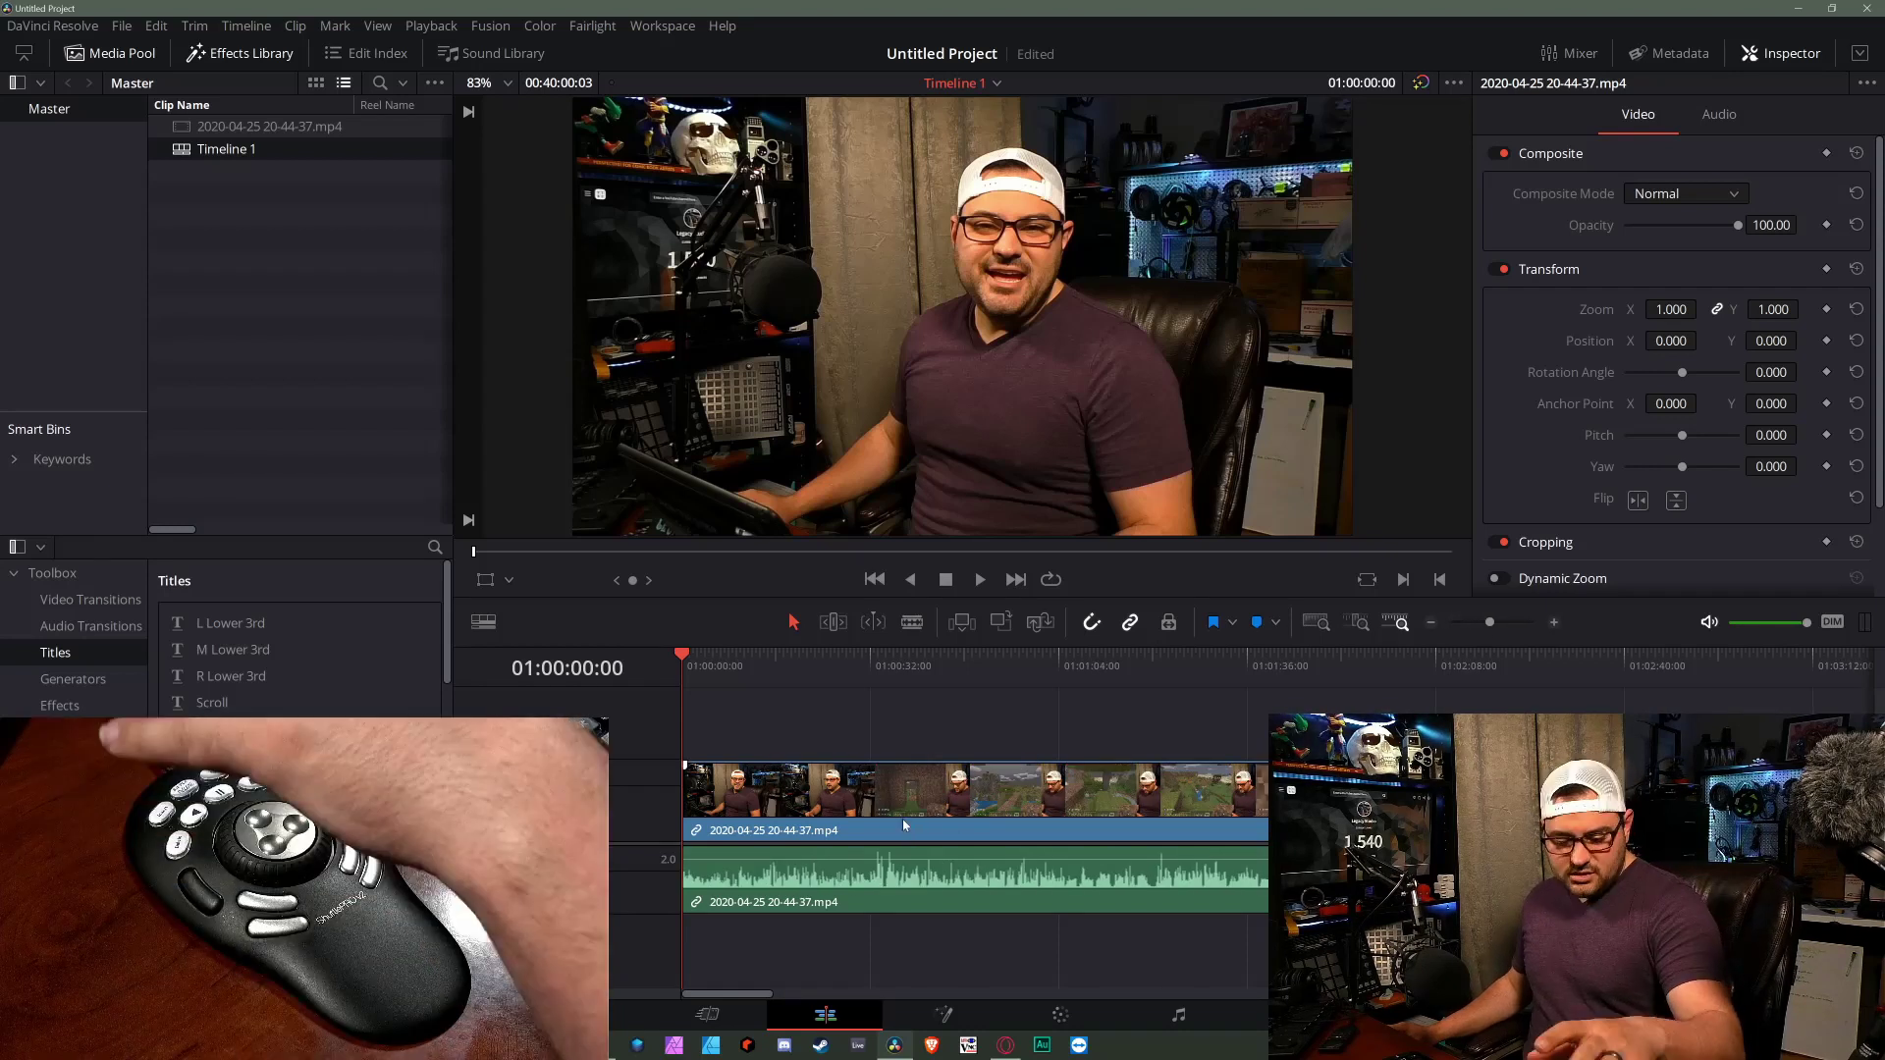
- Mark in and out points over the whole recording on Timeline 1 with the Shuttle Pro button
{"action": "key", "text": "x"}
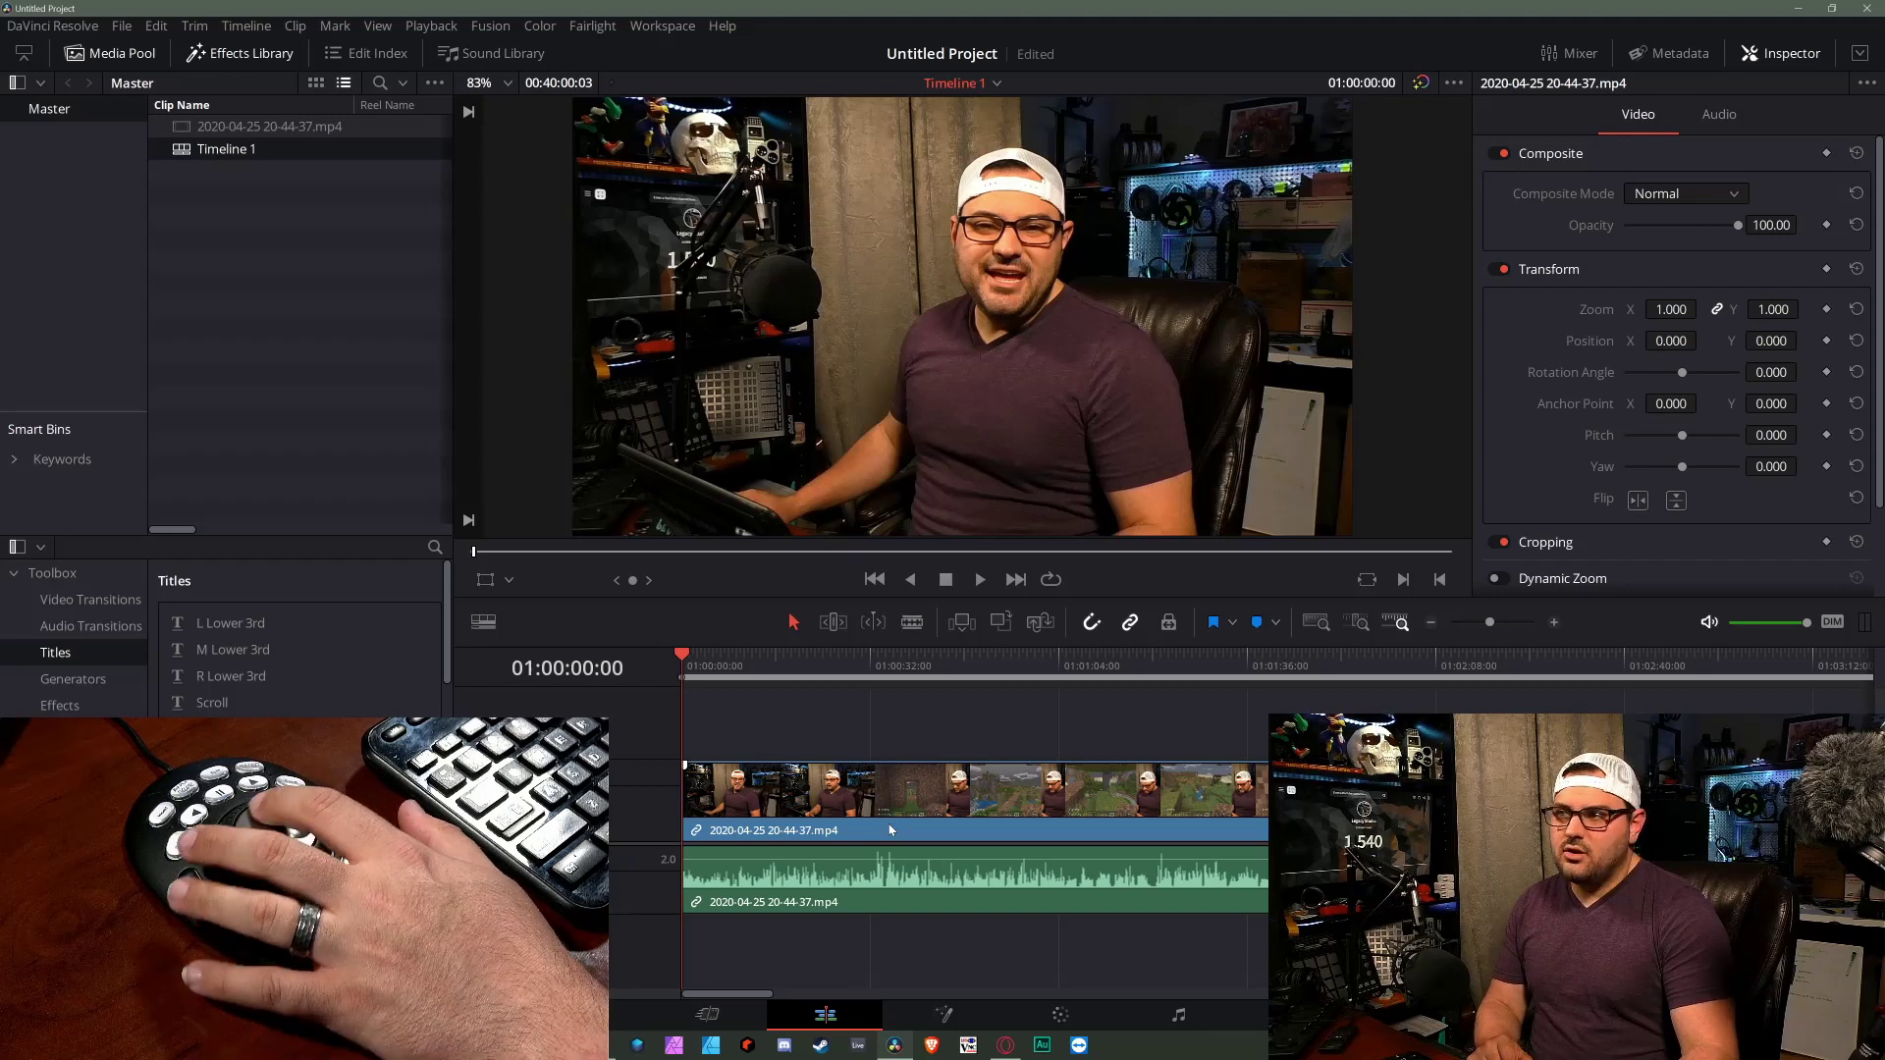
- Shuttle through the recording around the two-second mark, settling near 01:00:02:14
{"action": "key", "text": "Right"}
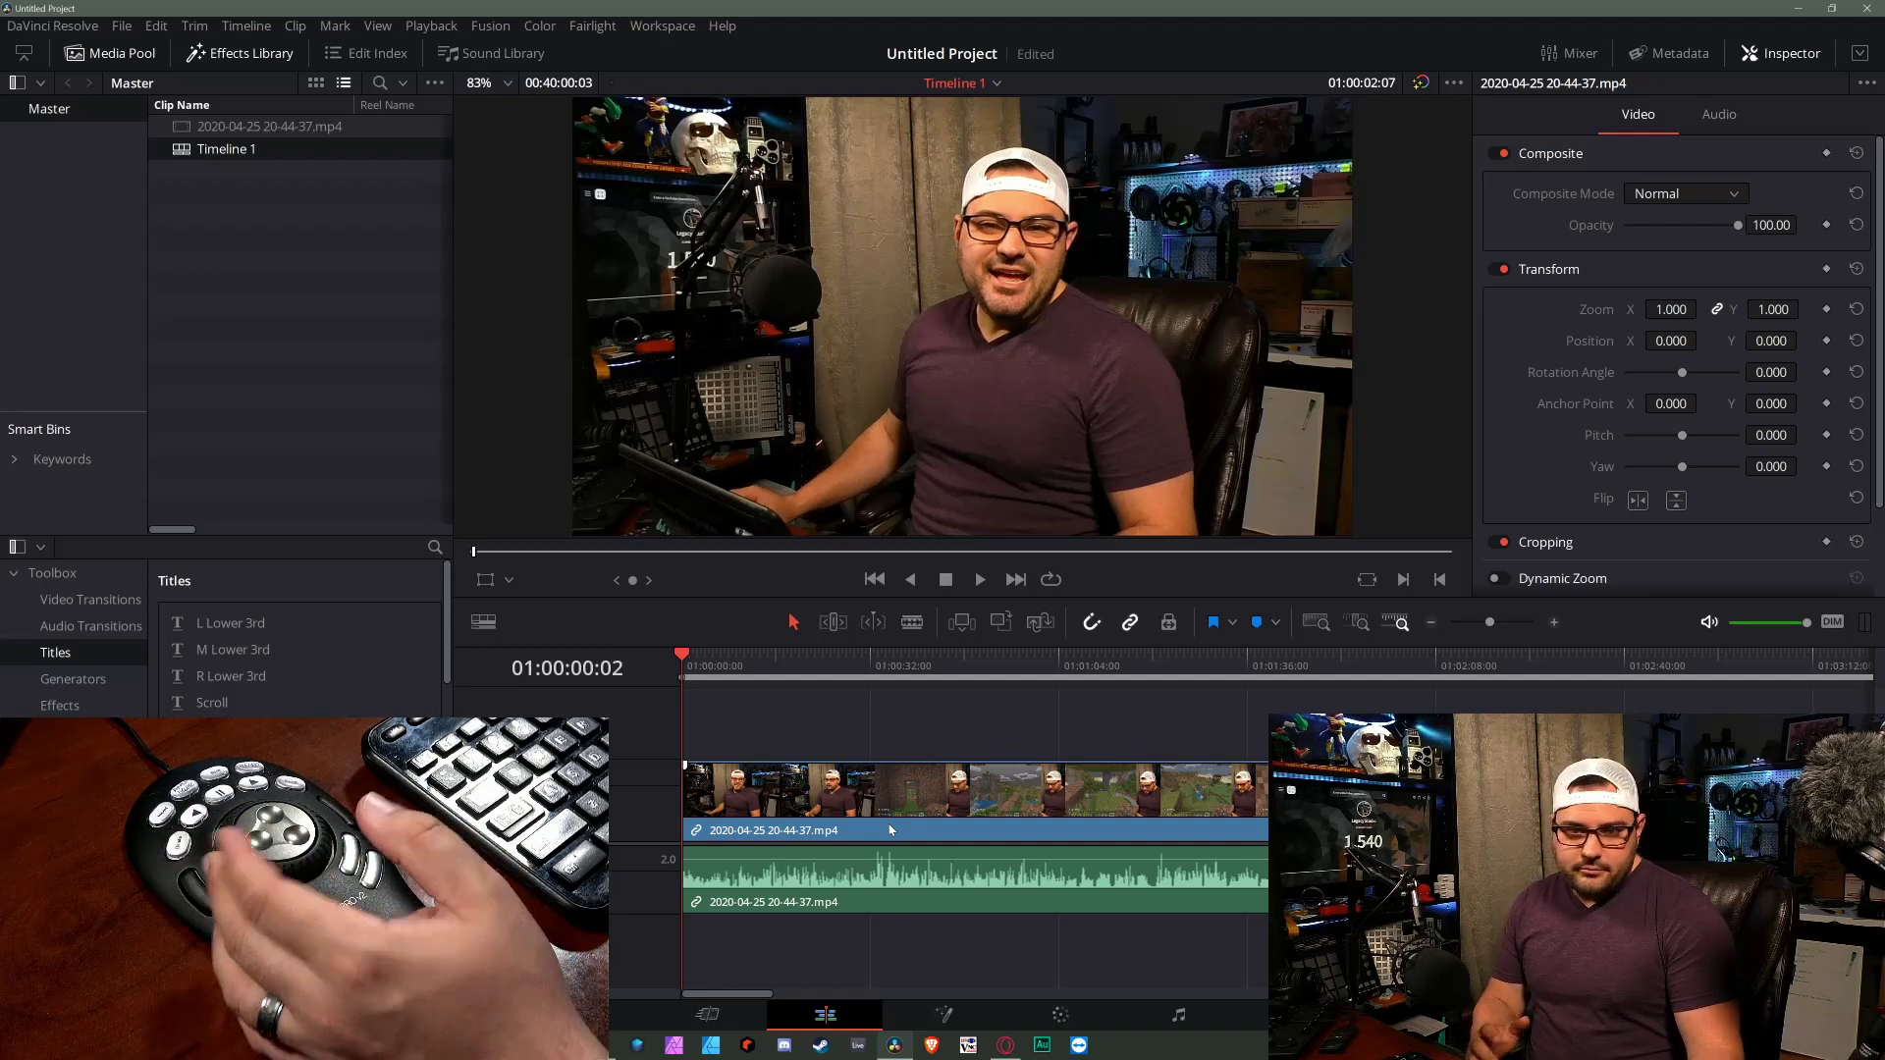
{"action": "key", "text": "l"}
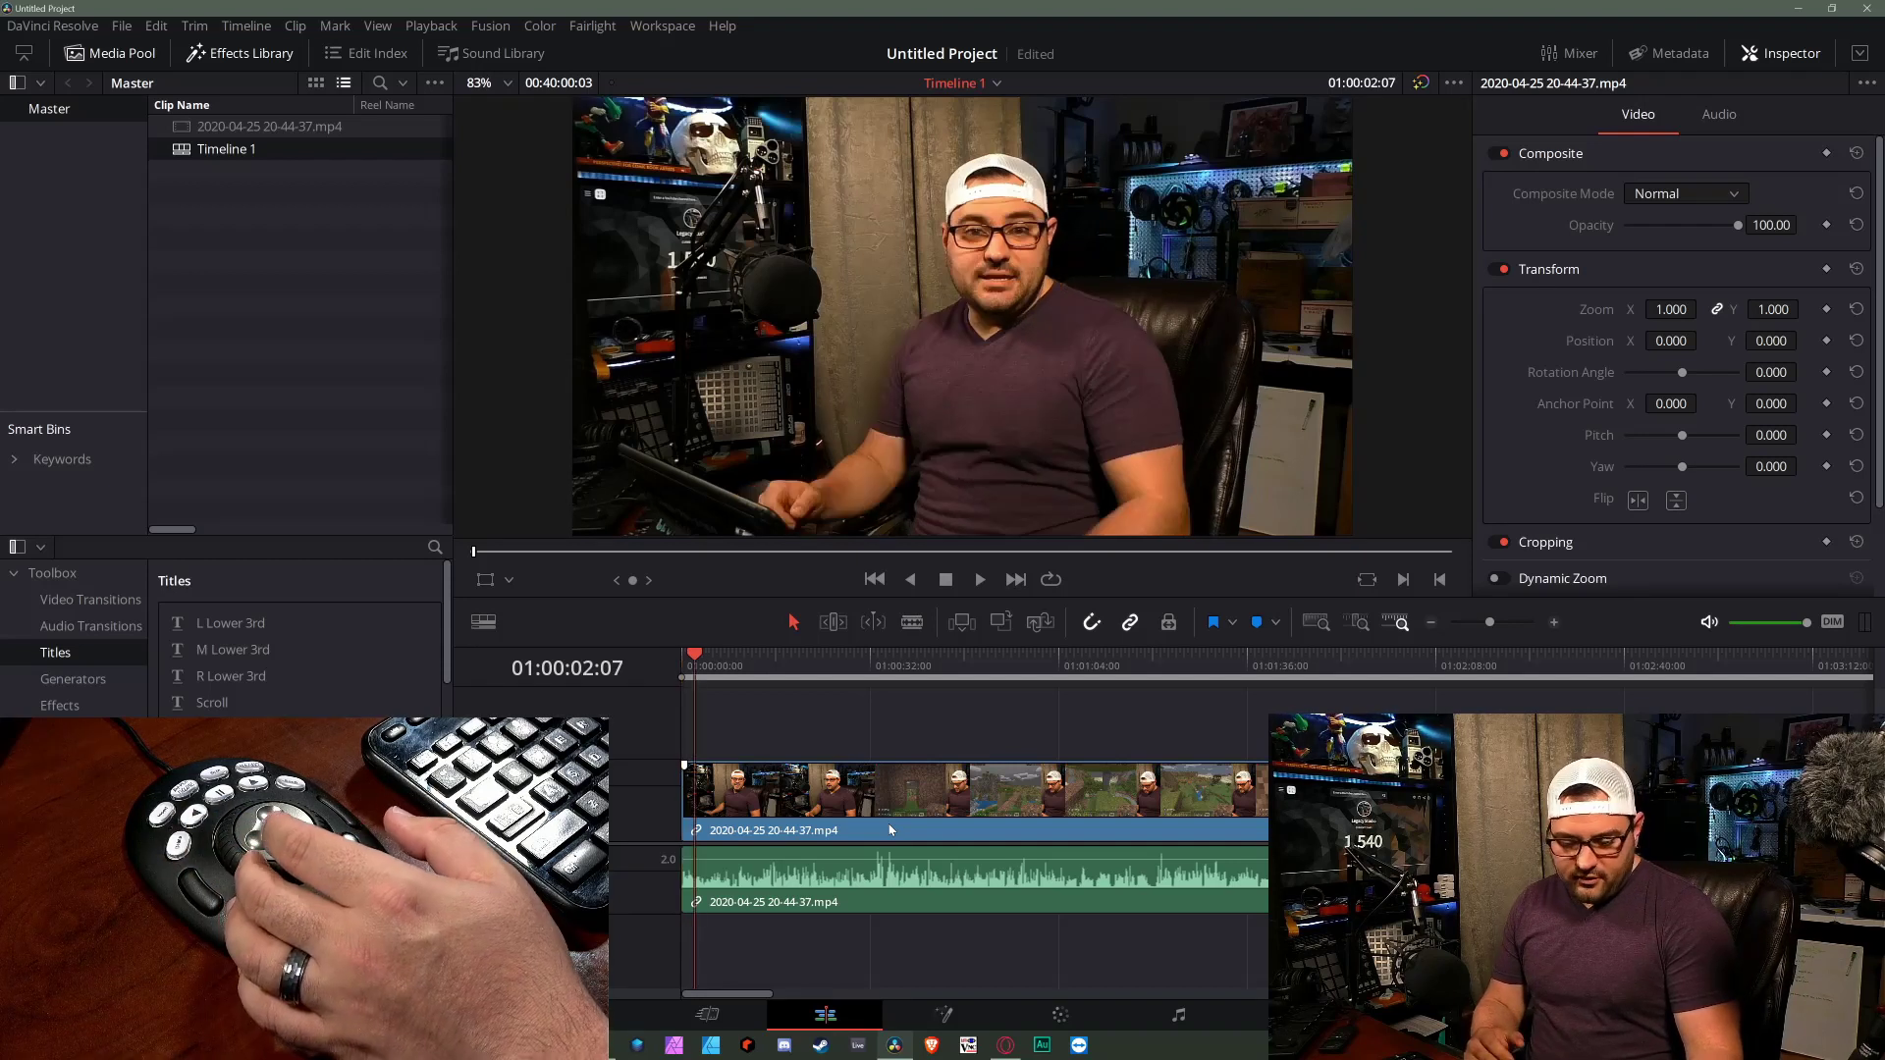
{"action": "key", "text": "space"}
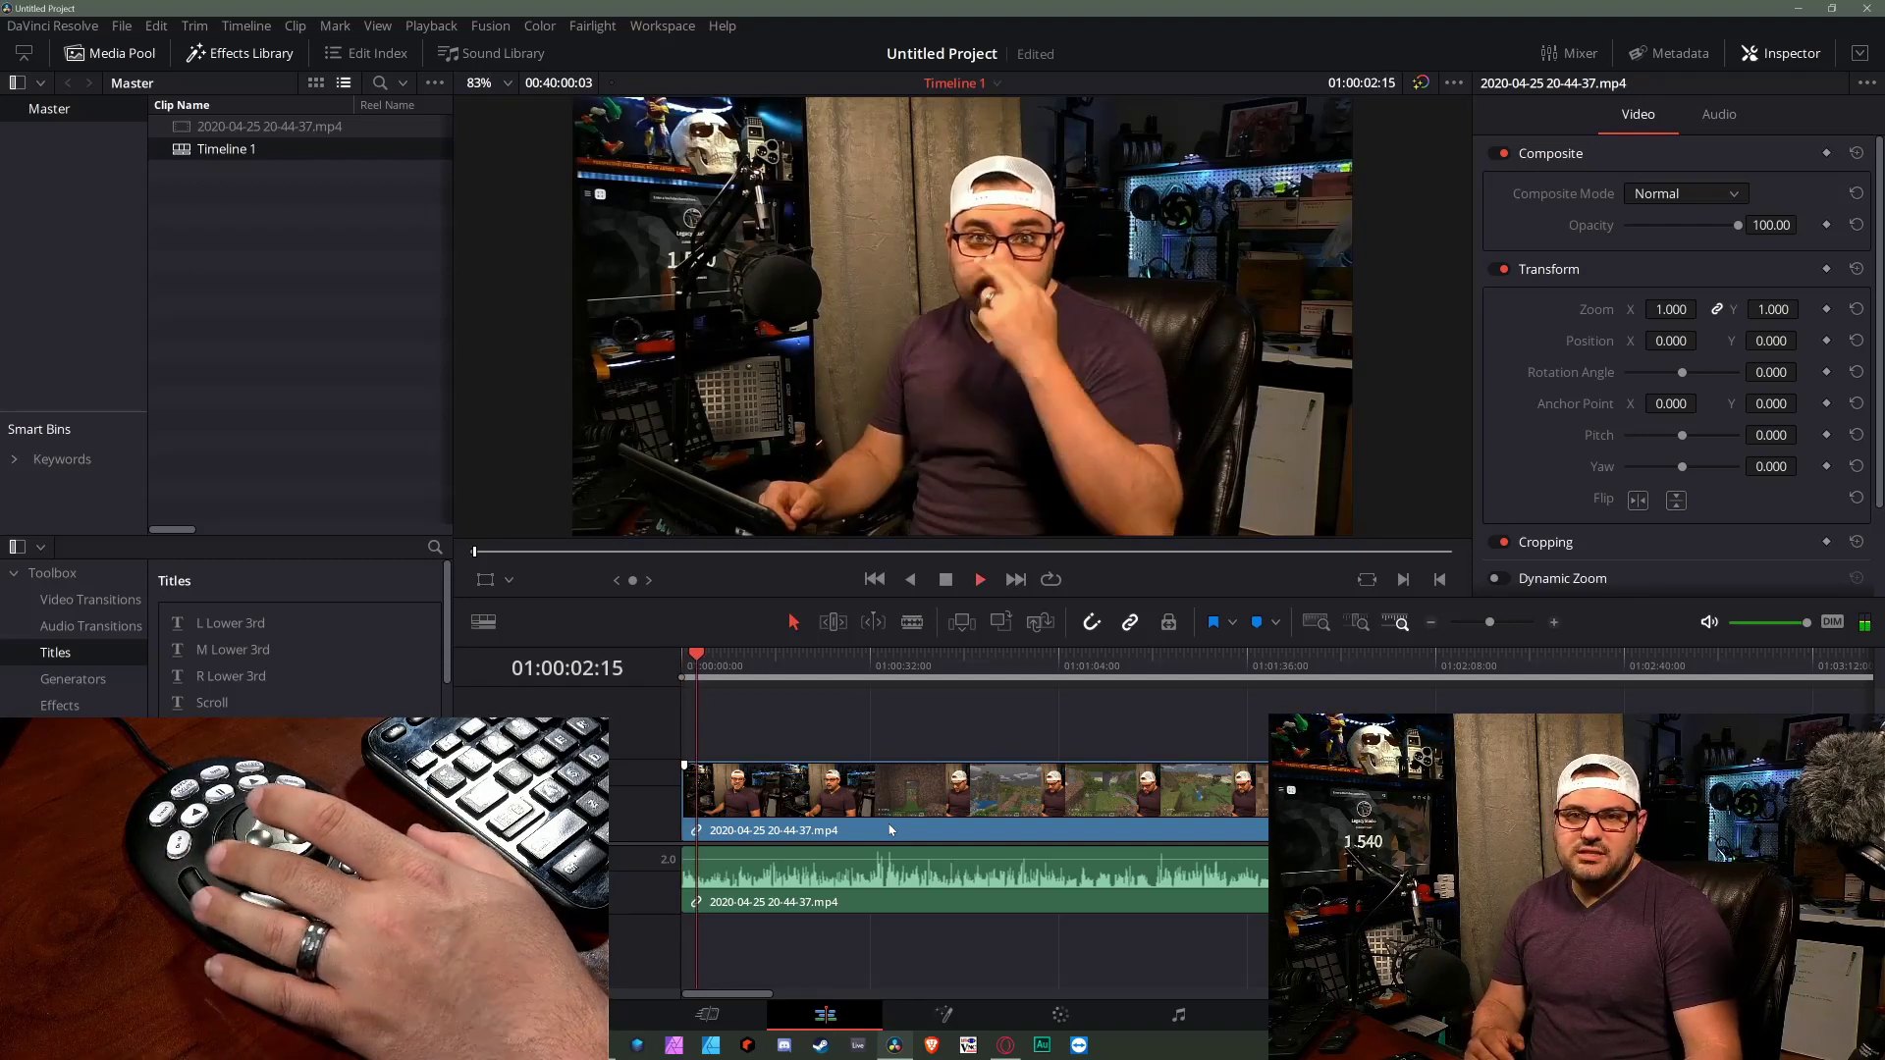
{"action": "key", "text": "space"}
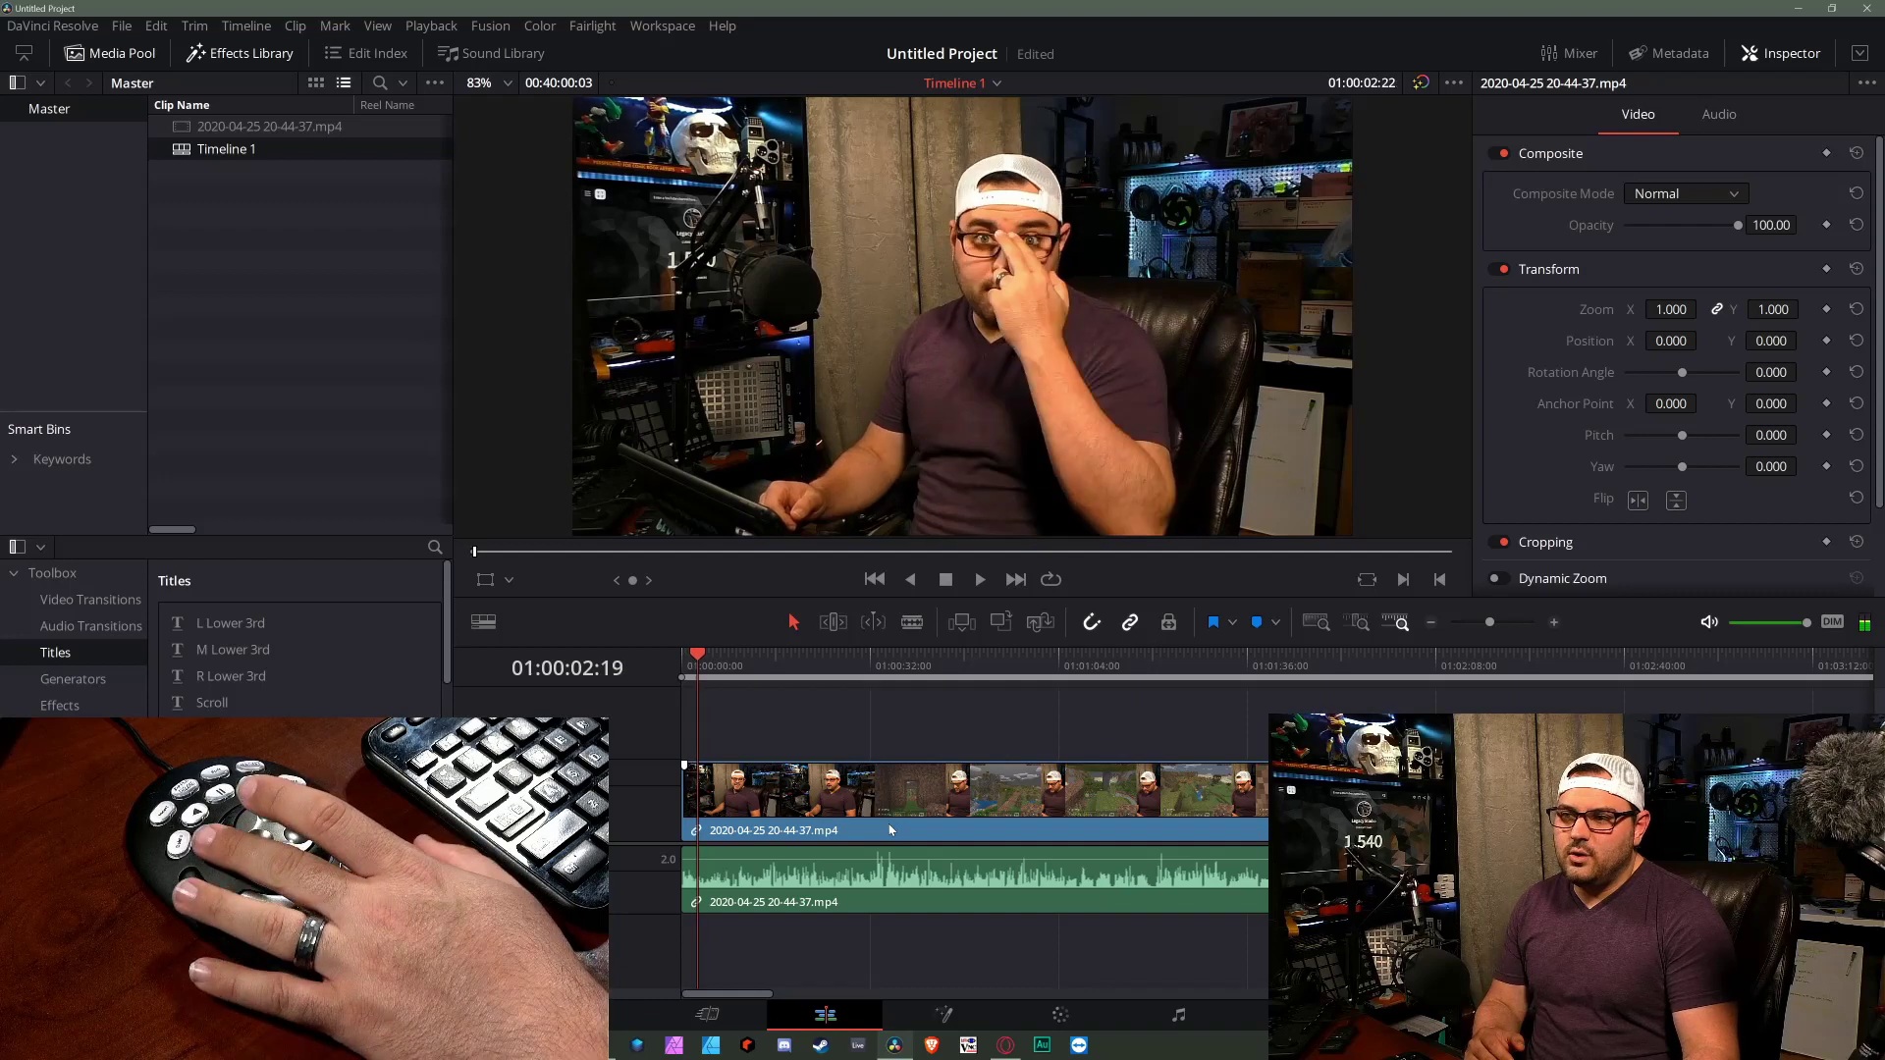
{"action": "key", "text": "l"}
{"action": "key", "text": "j"}
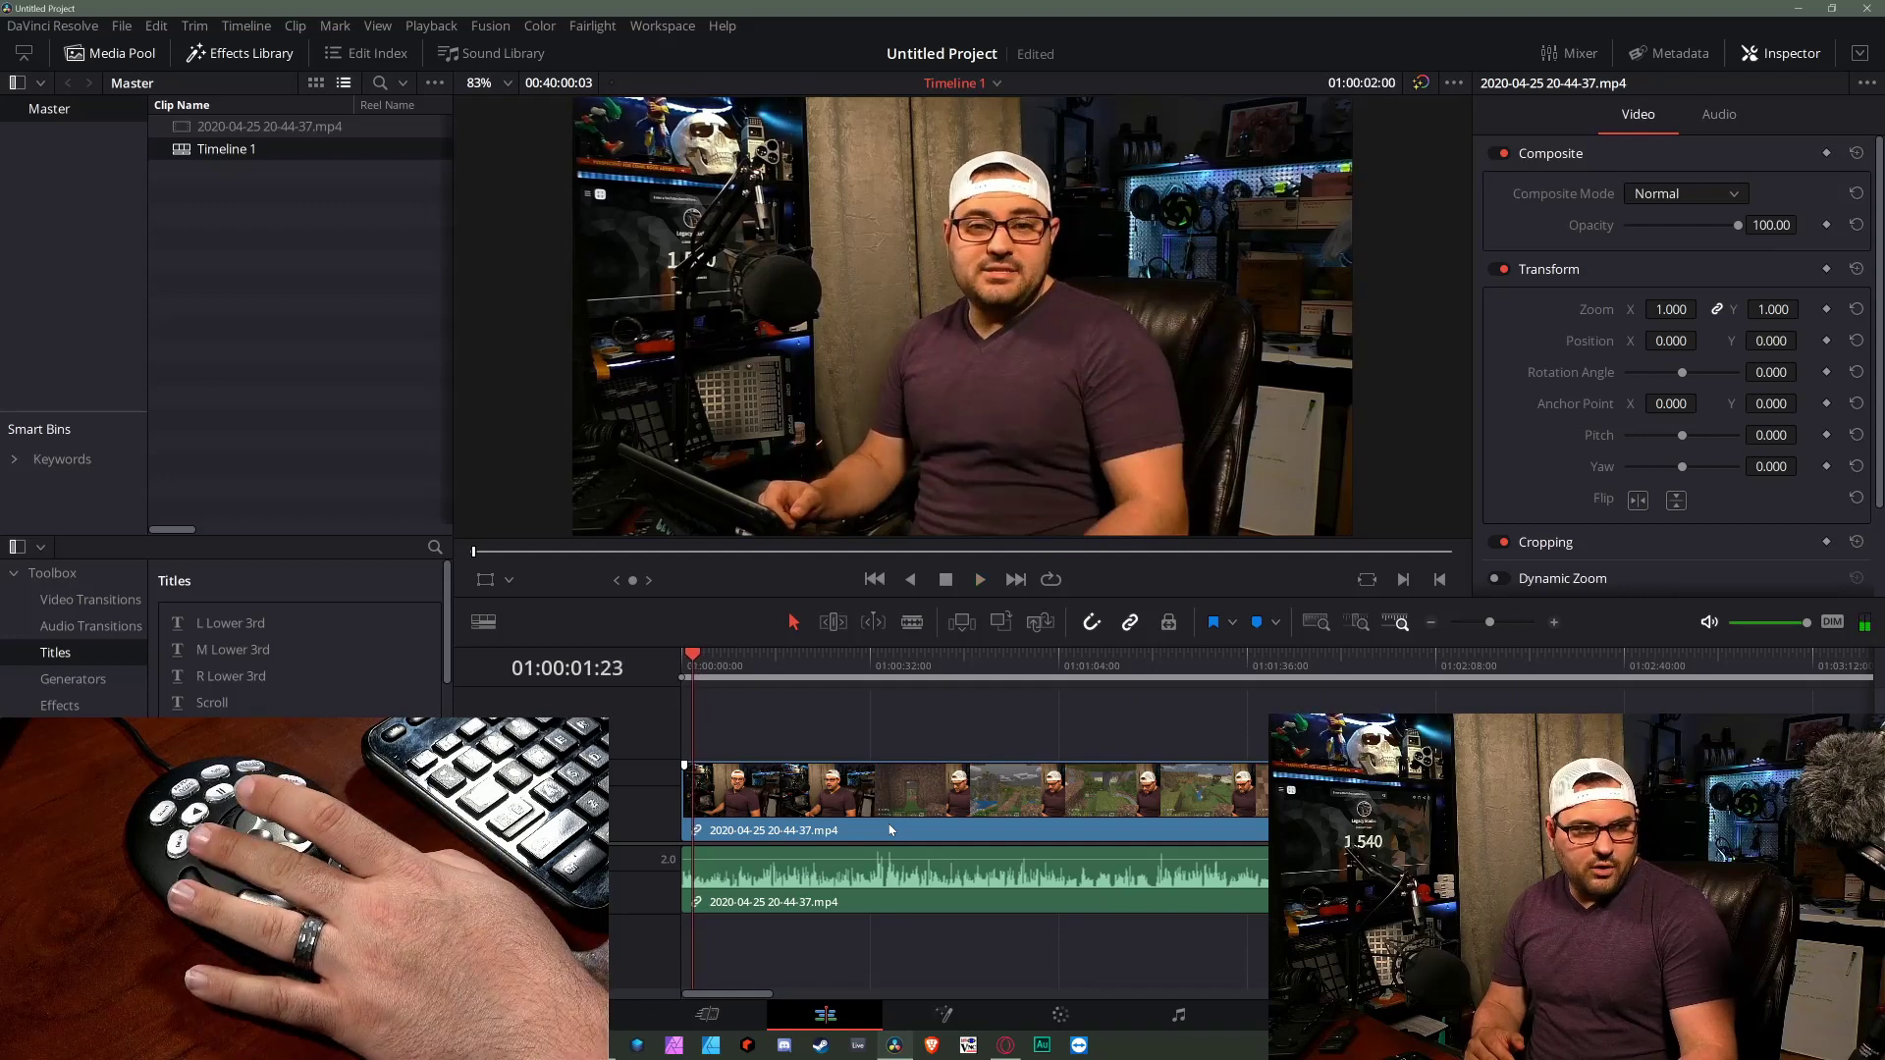
{"action": "key", "text": "l"}
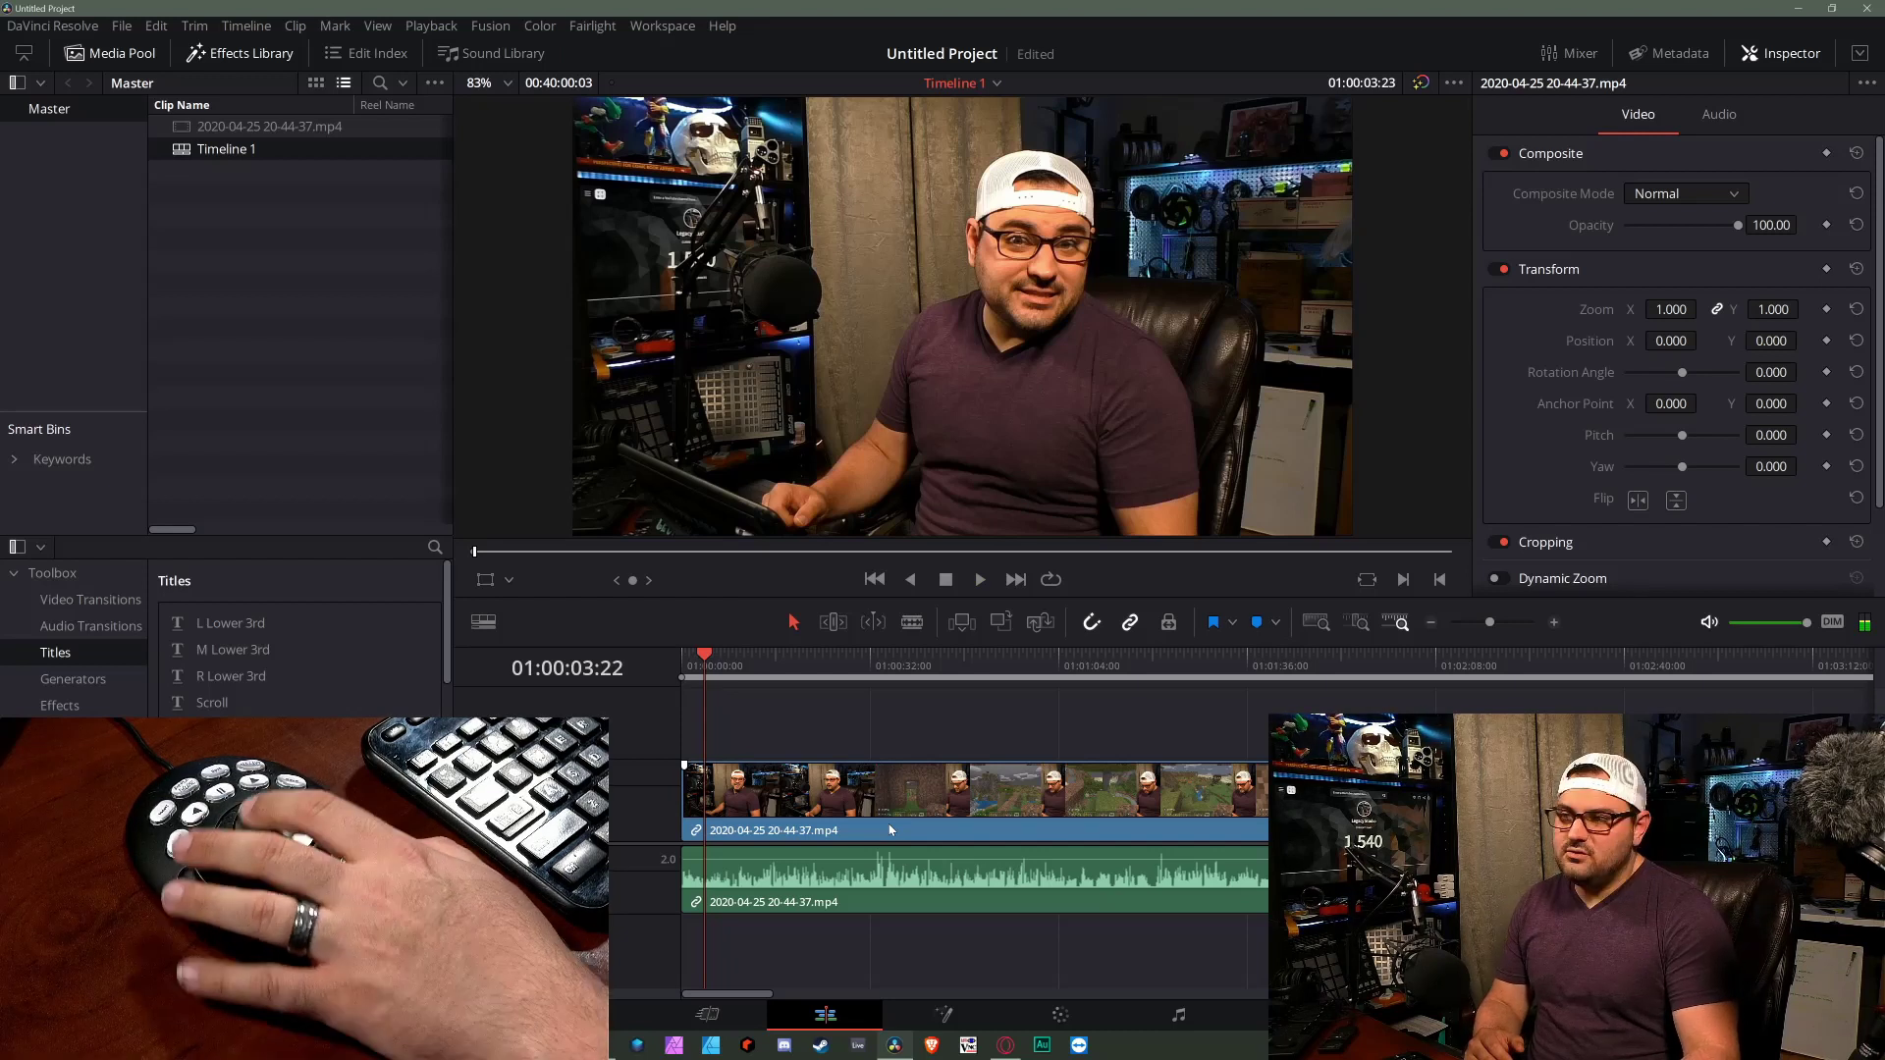
{"action": "key", "text": "j"}
{"action": "key", "text": "l"}
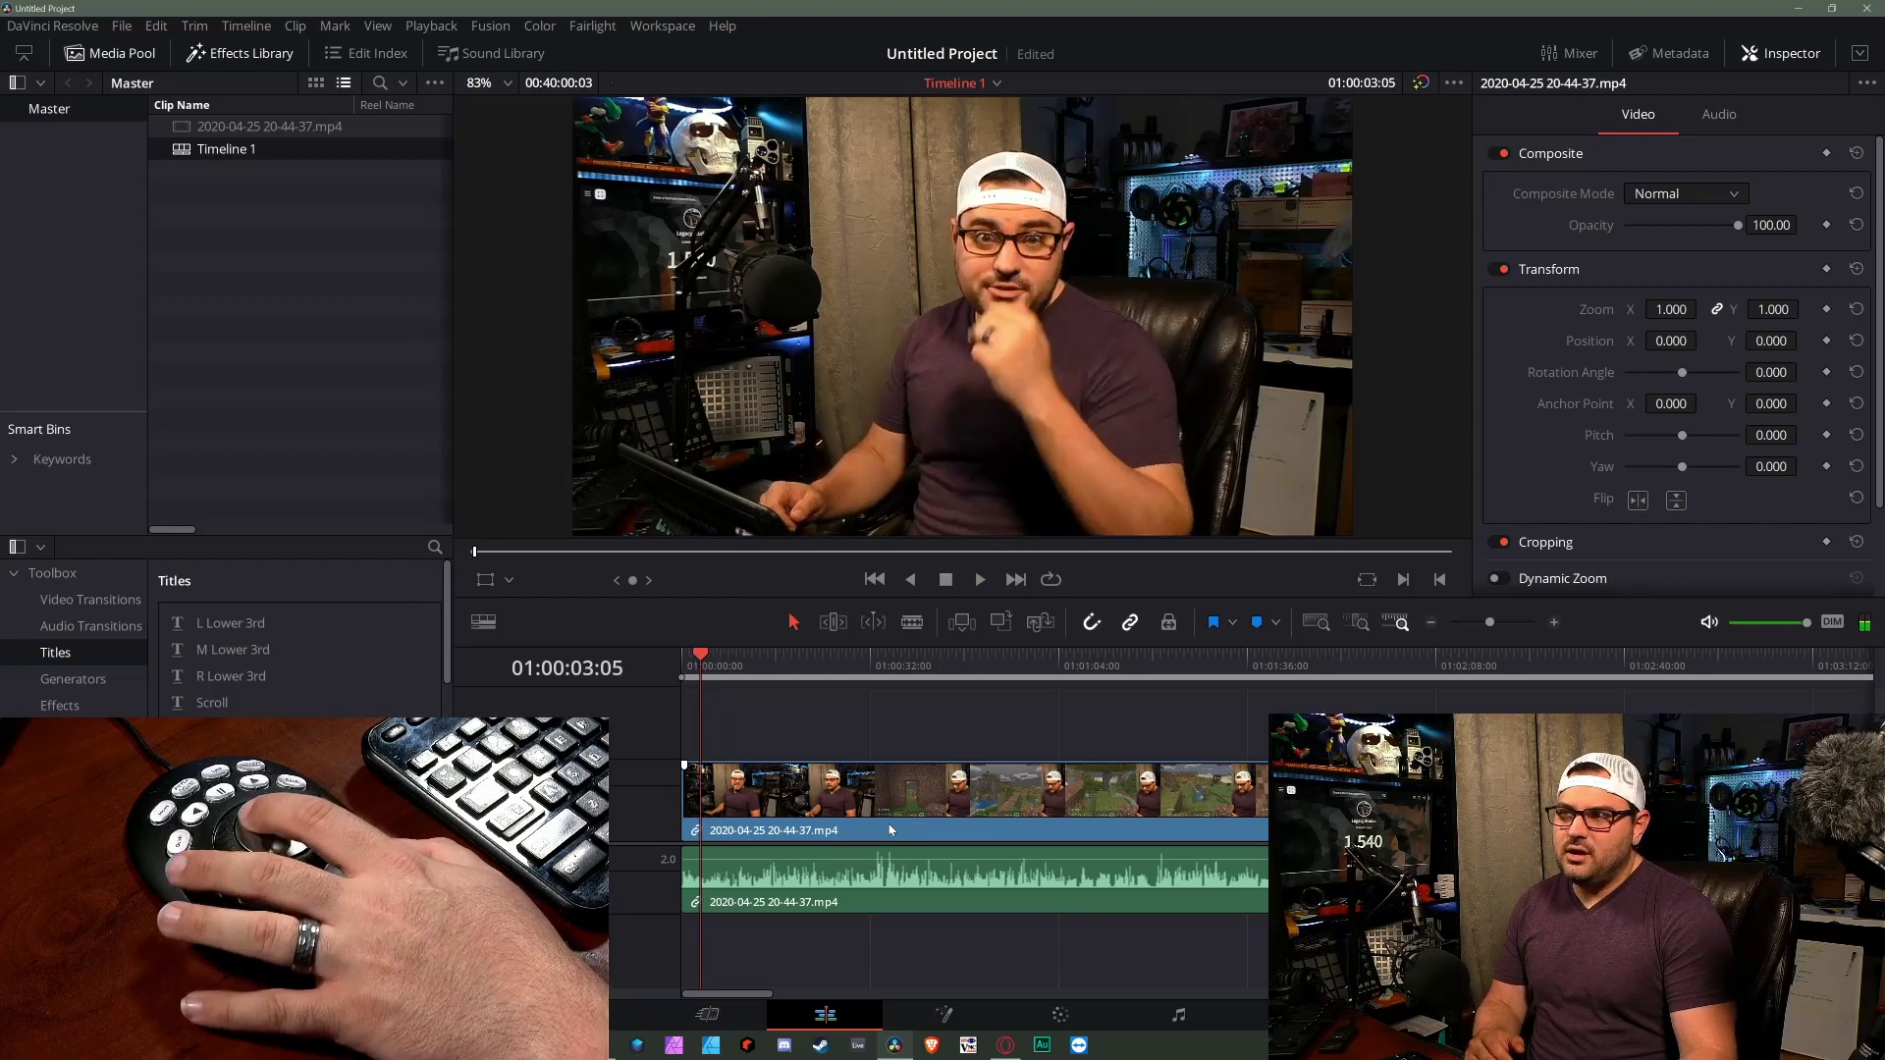
{"action": "key", "text": "j"}
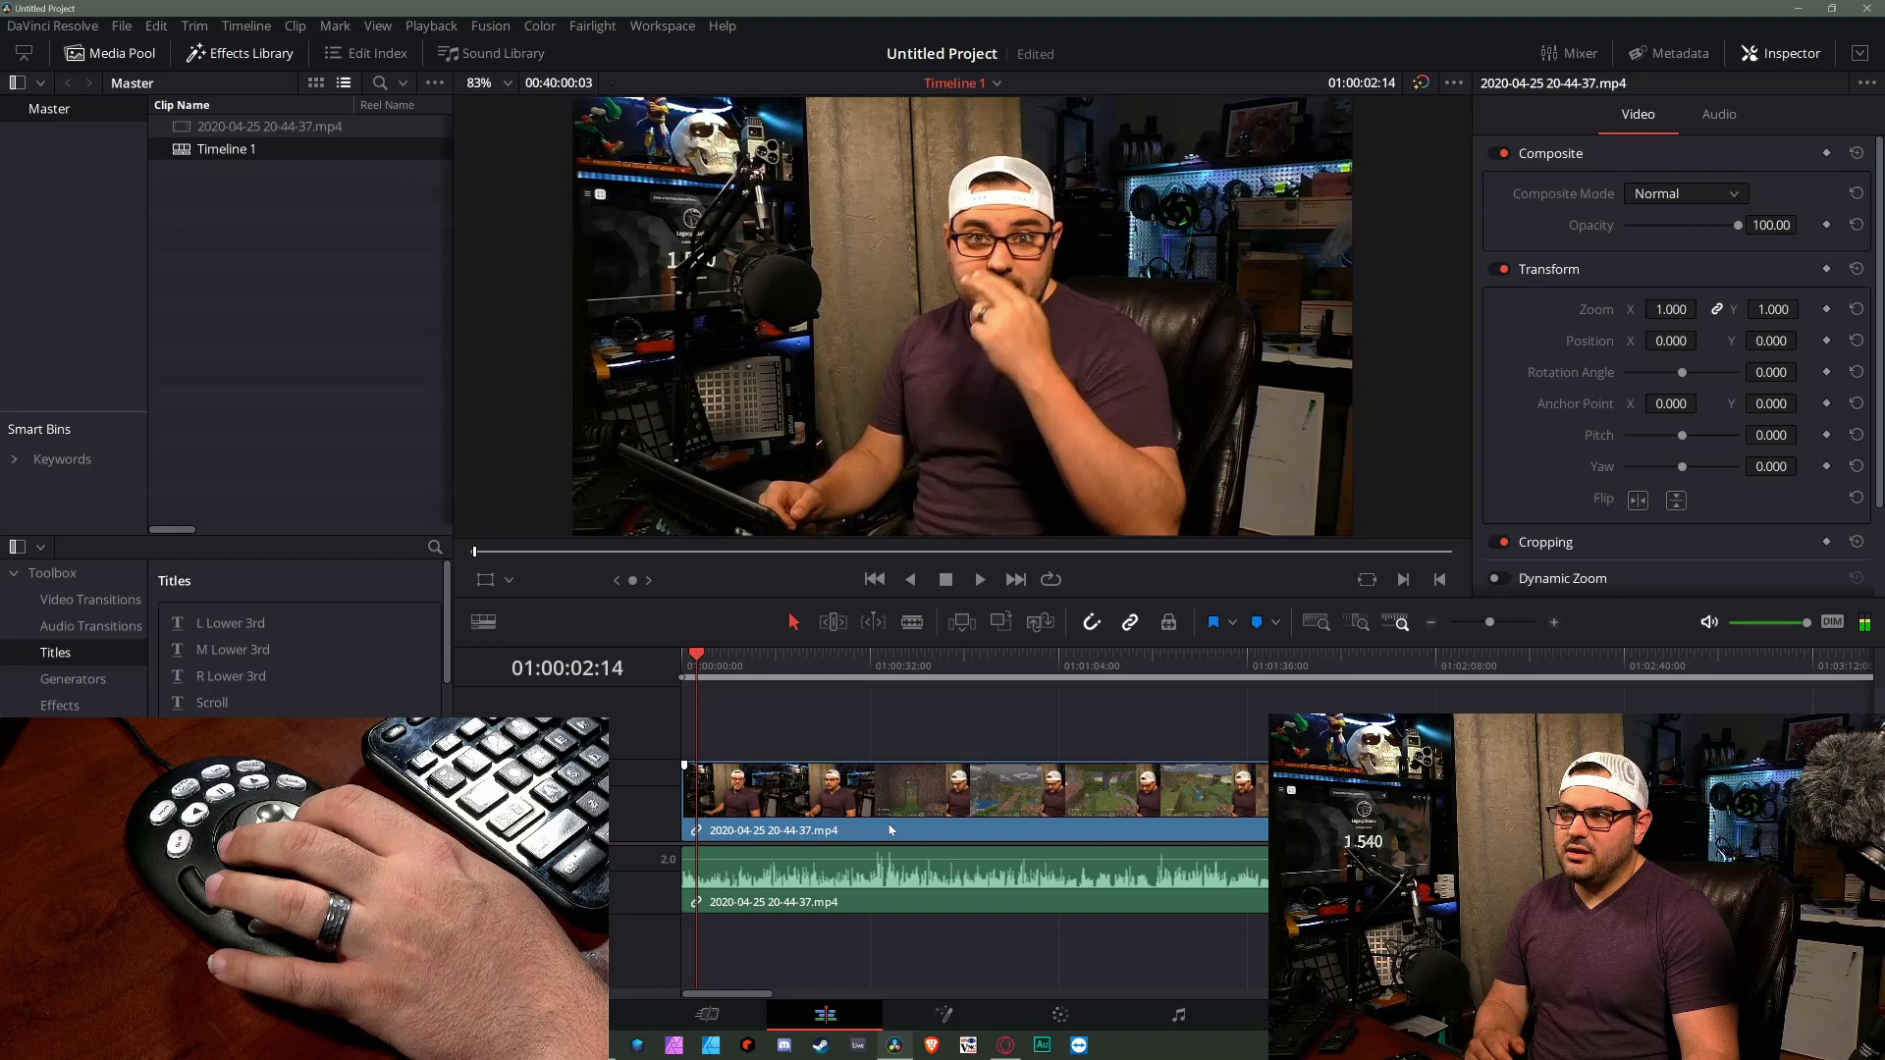
- Fine-tune the playhead frame by frame between 01:00:02:14 and 01:00:03:13
{"action": "key", "text": "Left"}
{"action": "key", "text": "Left"}
{"action": "key", "text": "Left"}
{"action": "key", "text": "Left"}
{"action": "key", "text": "Left"}
{"action": "key", "text": "Left"}
{"action": "key", "text": "Right"}
{"action": "key", "text": "Right"}
{"action": "key", "text": "Right"}
{"action": "key", "text": "Right"}
{"action": "key", "text": "Right"}
{"action": "key", "text": "Right"}
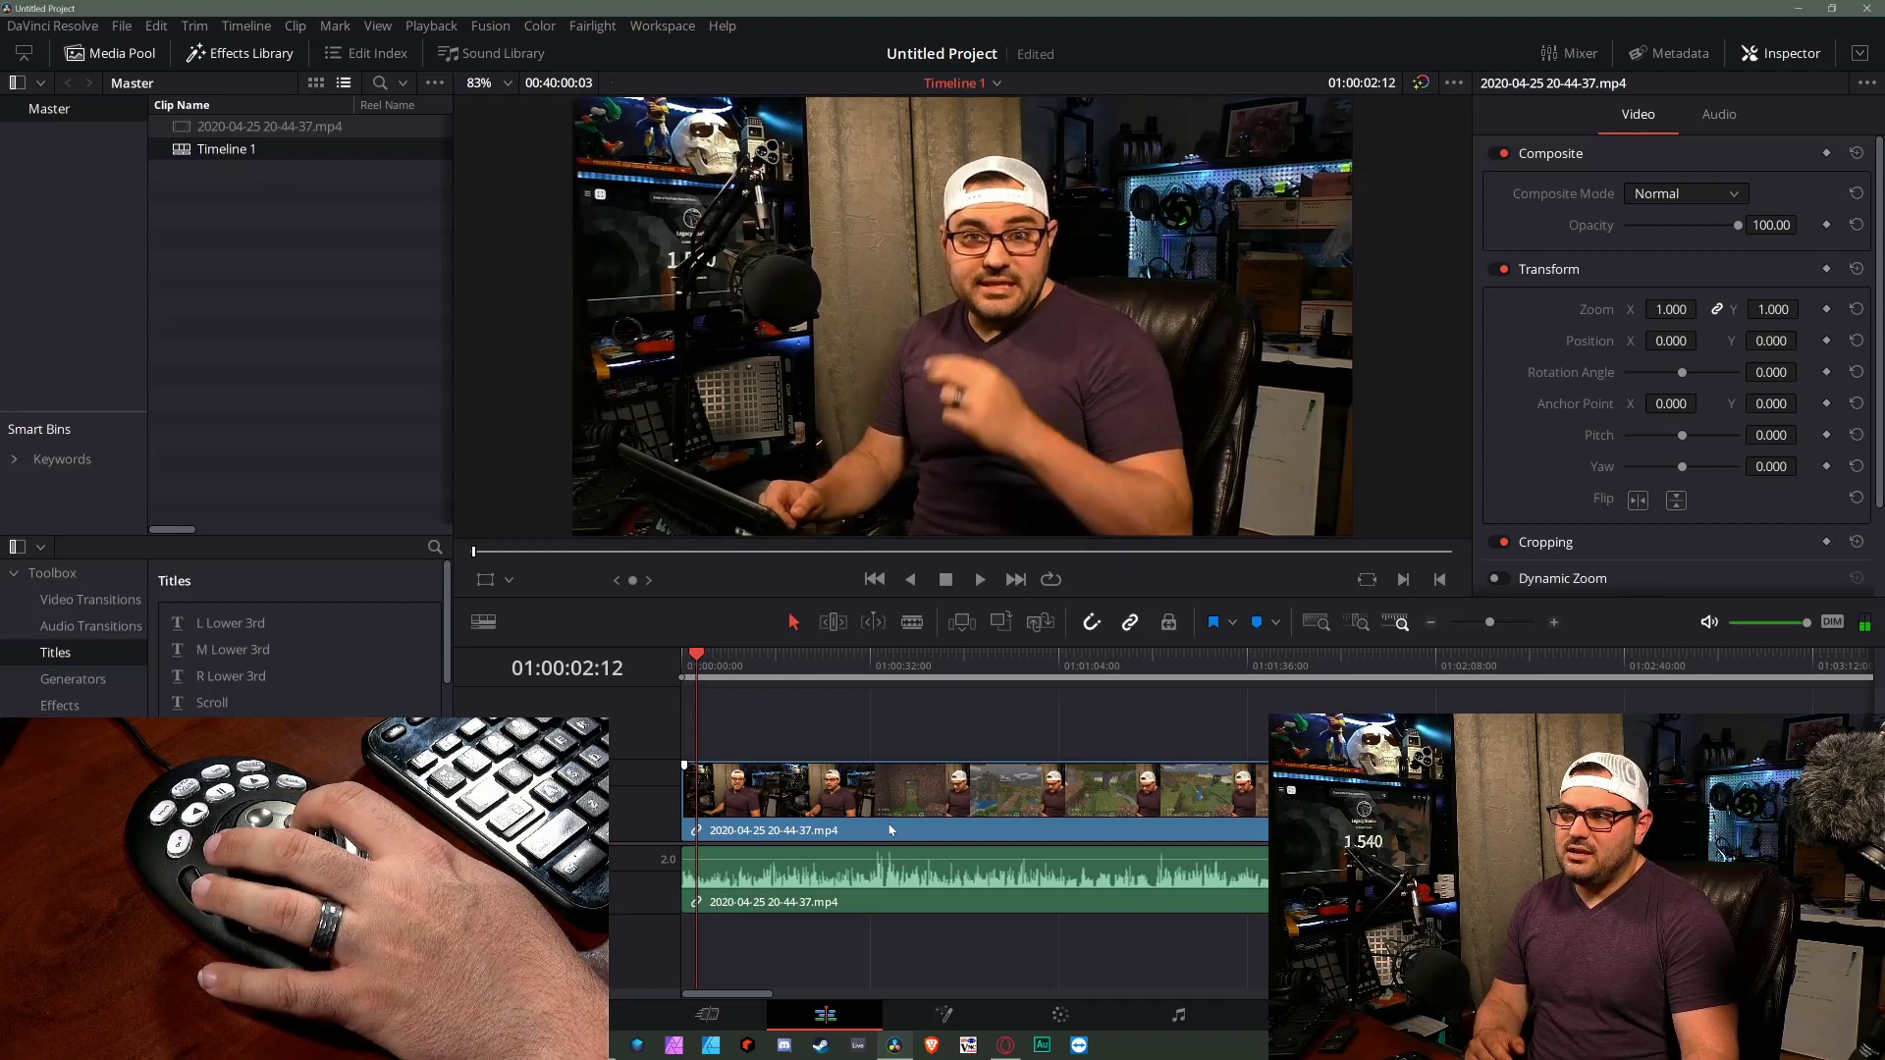
{"action": "key", "text": "Left"}
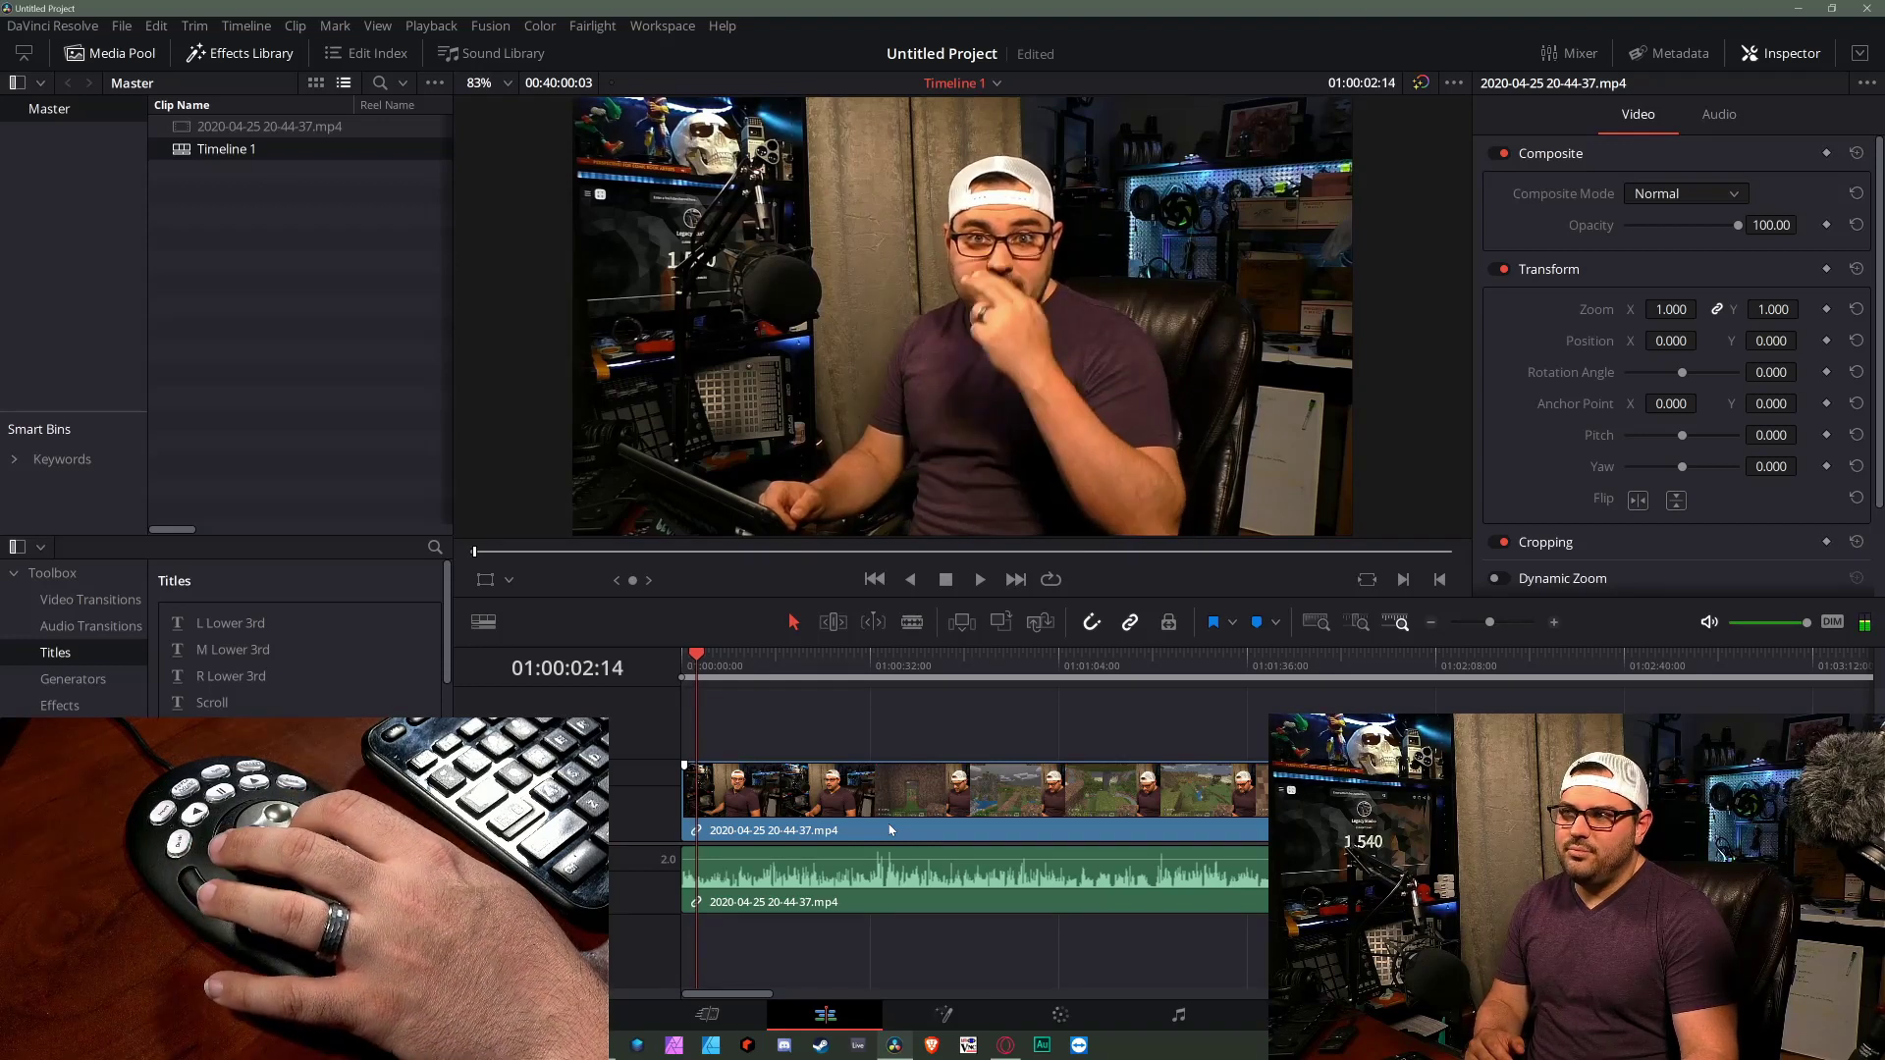
{"action": "key", "text": "l"}
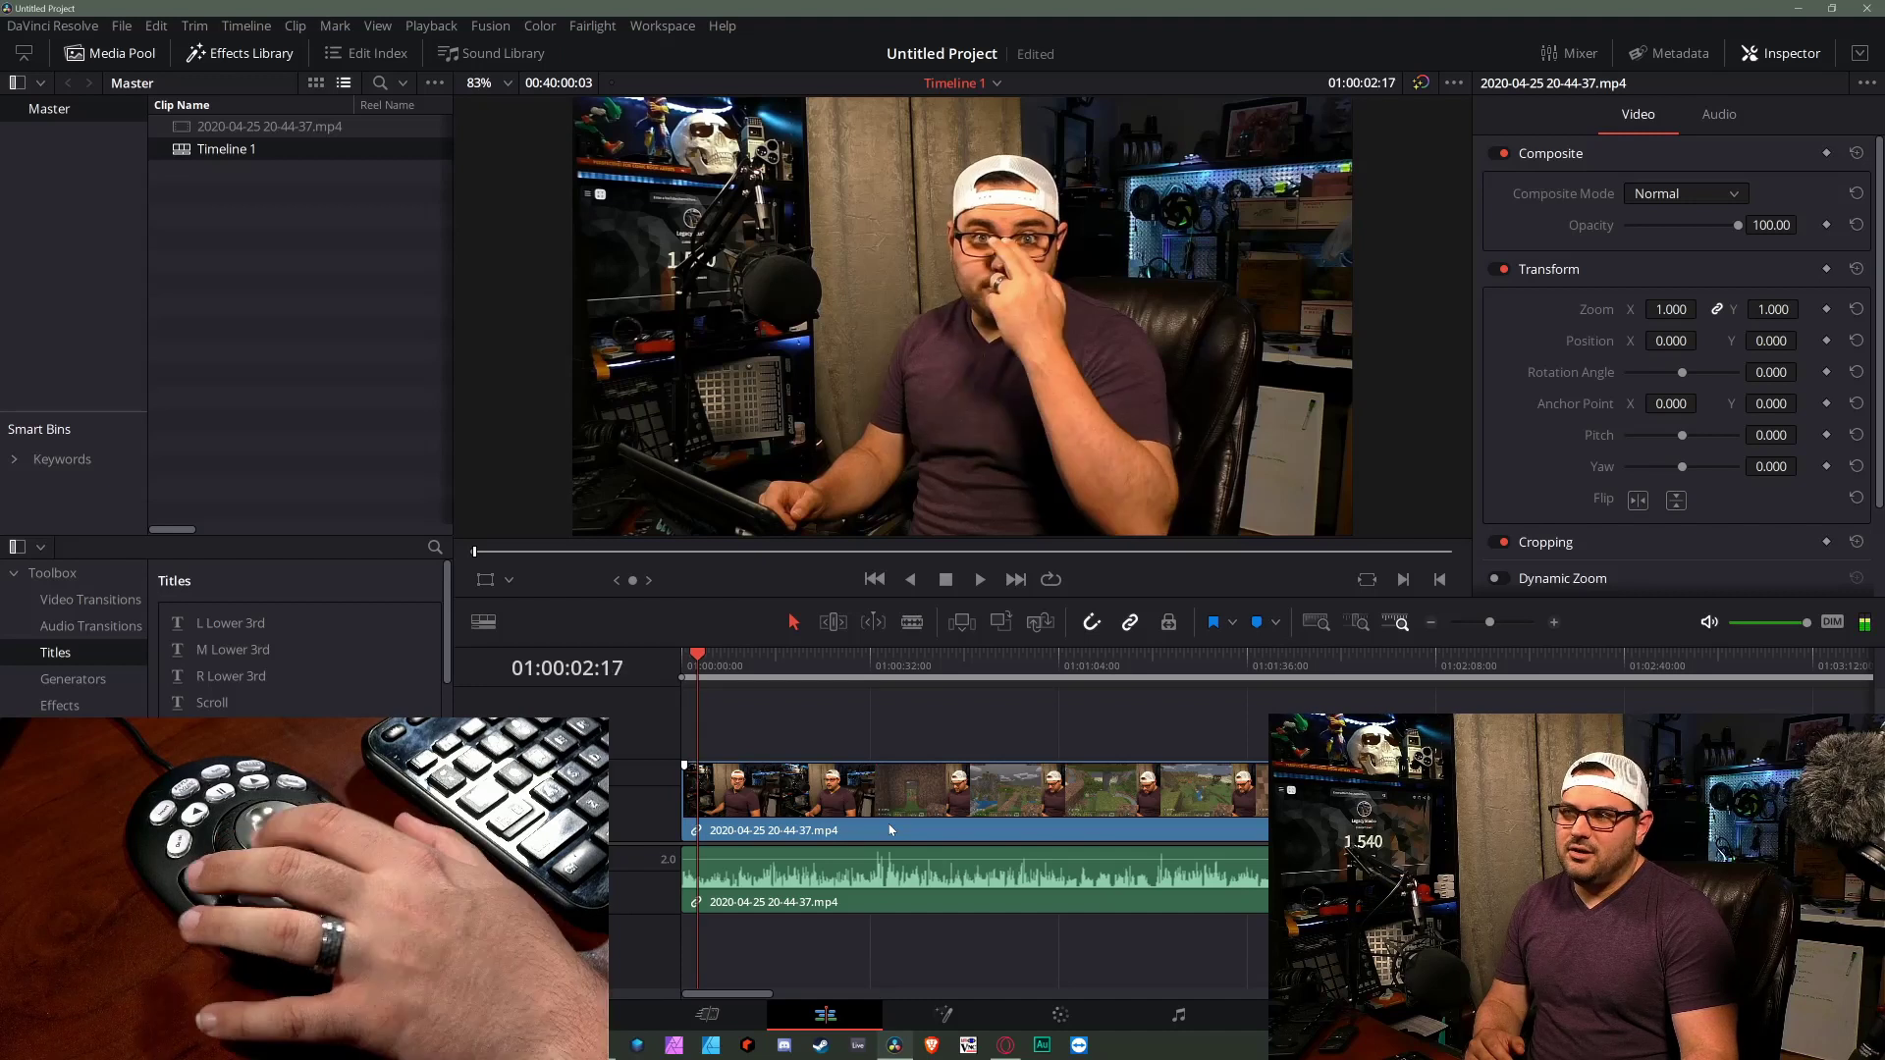
{"action": "key", "text": "Left"}
{"action": "key", "text": "Left"}
{"action": "key", "text": "Left"}
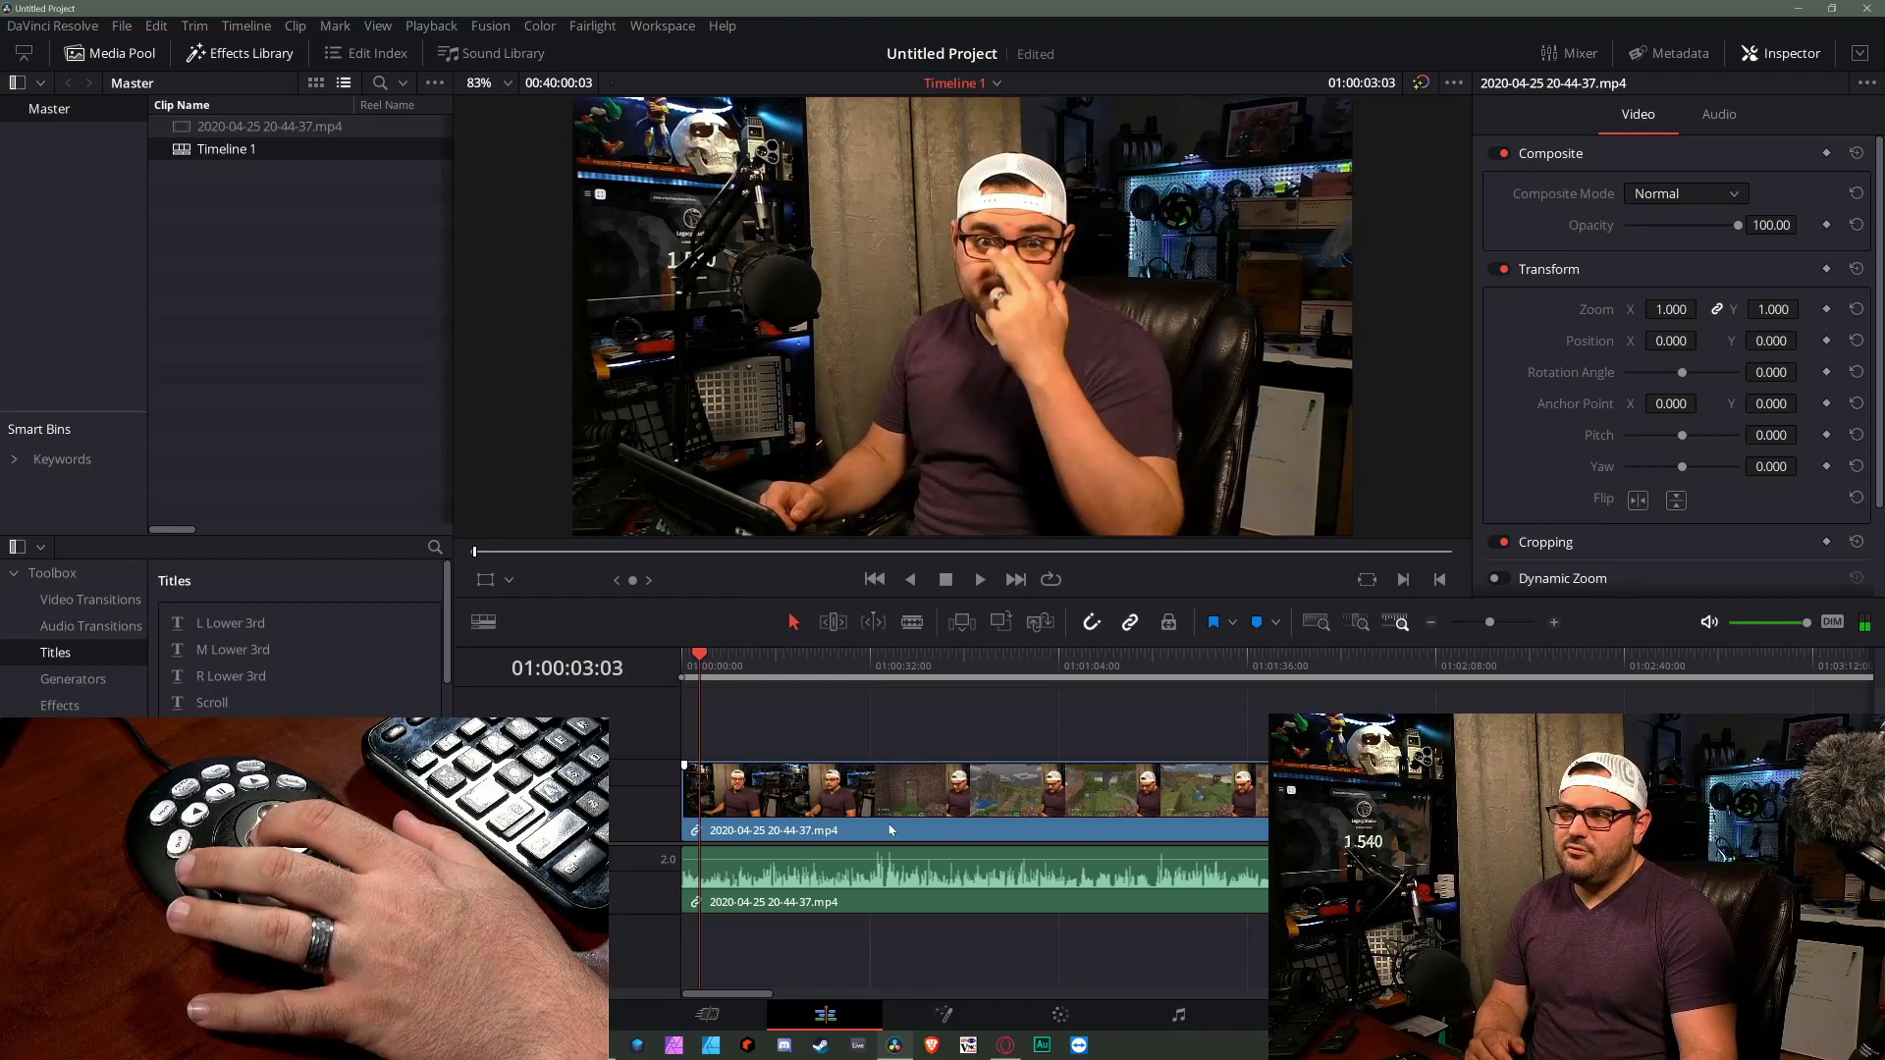
{"action": "key", "text": "Right"}
{"action": "key", "text": "Right"}
{"action": "key", "text": "Right"}
{"action": "key", "text": "Right"}
{"action": "key", "text": "Right"}
{"action": "key", "text": "Right"}
{"action": "key", "text": "Right"}
{"action": "key", "text": "Right"}
{"action": "key", "text": "Right"}
{"action": "key", "text": "Right"}
{"action": "key", "text": "Right"}
{"action": "key", "text": "Right"}
{"action": "key", "text": "Right"}
{"action": "key", "text": "Right"}
{"action": "key", "text": "Right"}
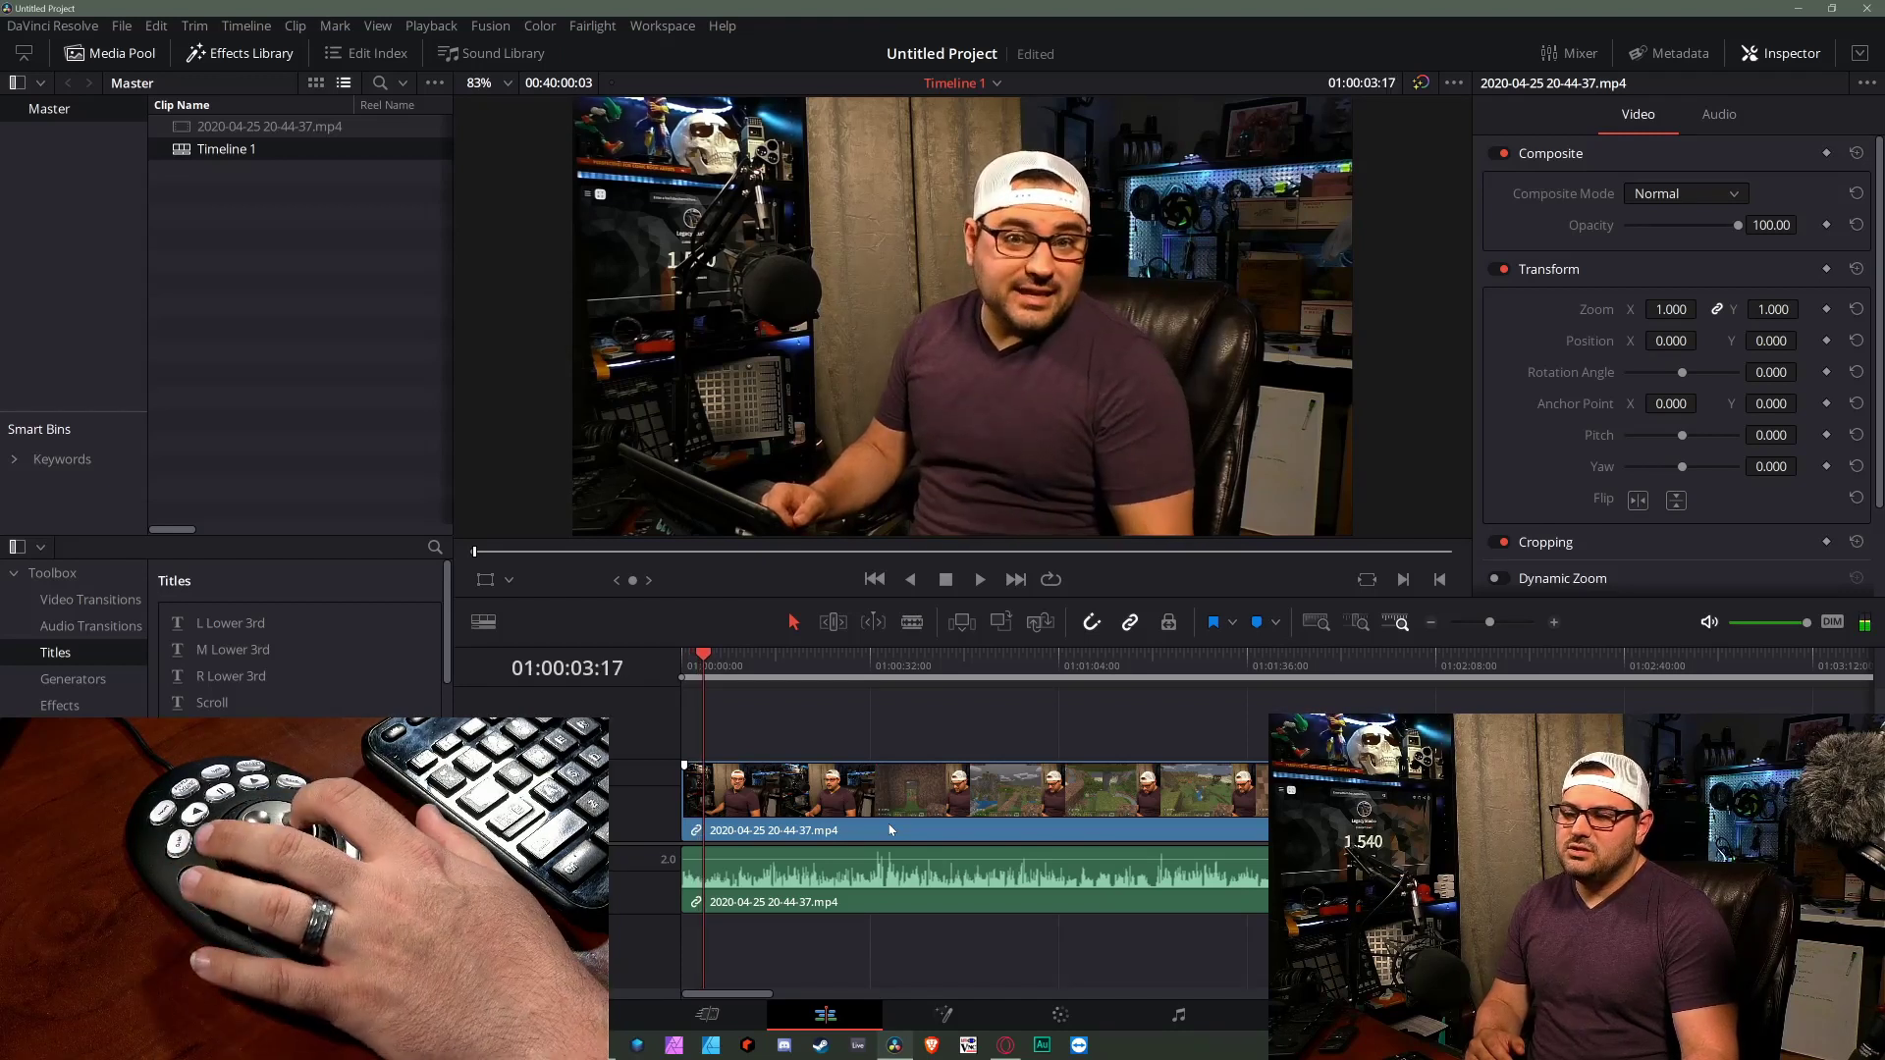
- Rewind to the start, play to 01:00:04:15, and drag the recording later on the timeline
{"action": "key", "text": "j"}
{"action": "key", "text": "Left"}
{"action": "key", "text": "Left"}
{"action": "key", "text": "Left"}
{"action": "key", "text": "Left"}
{"action": "key", "text": "Left"}
{"action": "key", "text": "Left"}
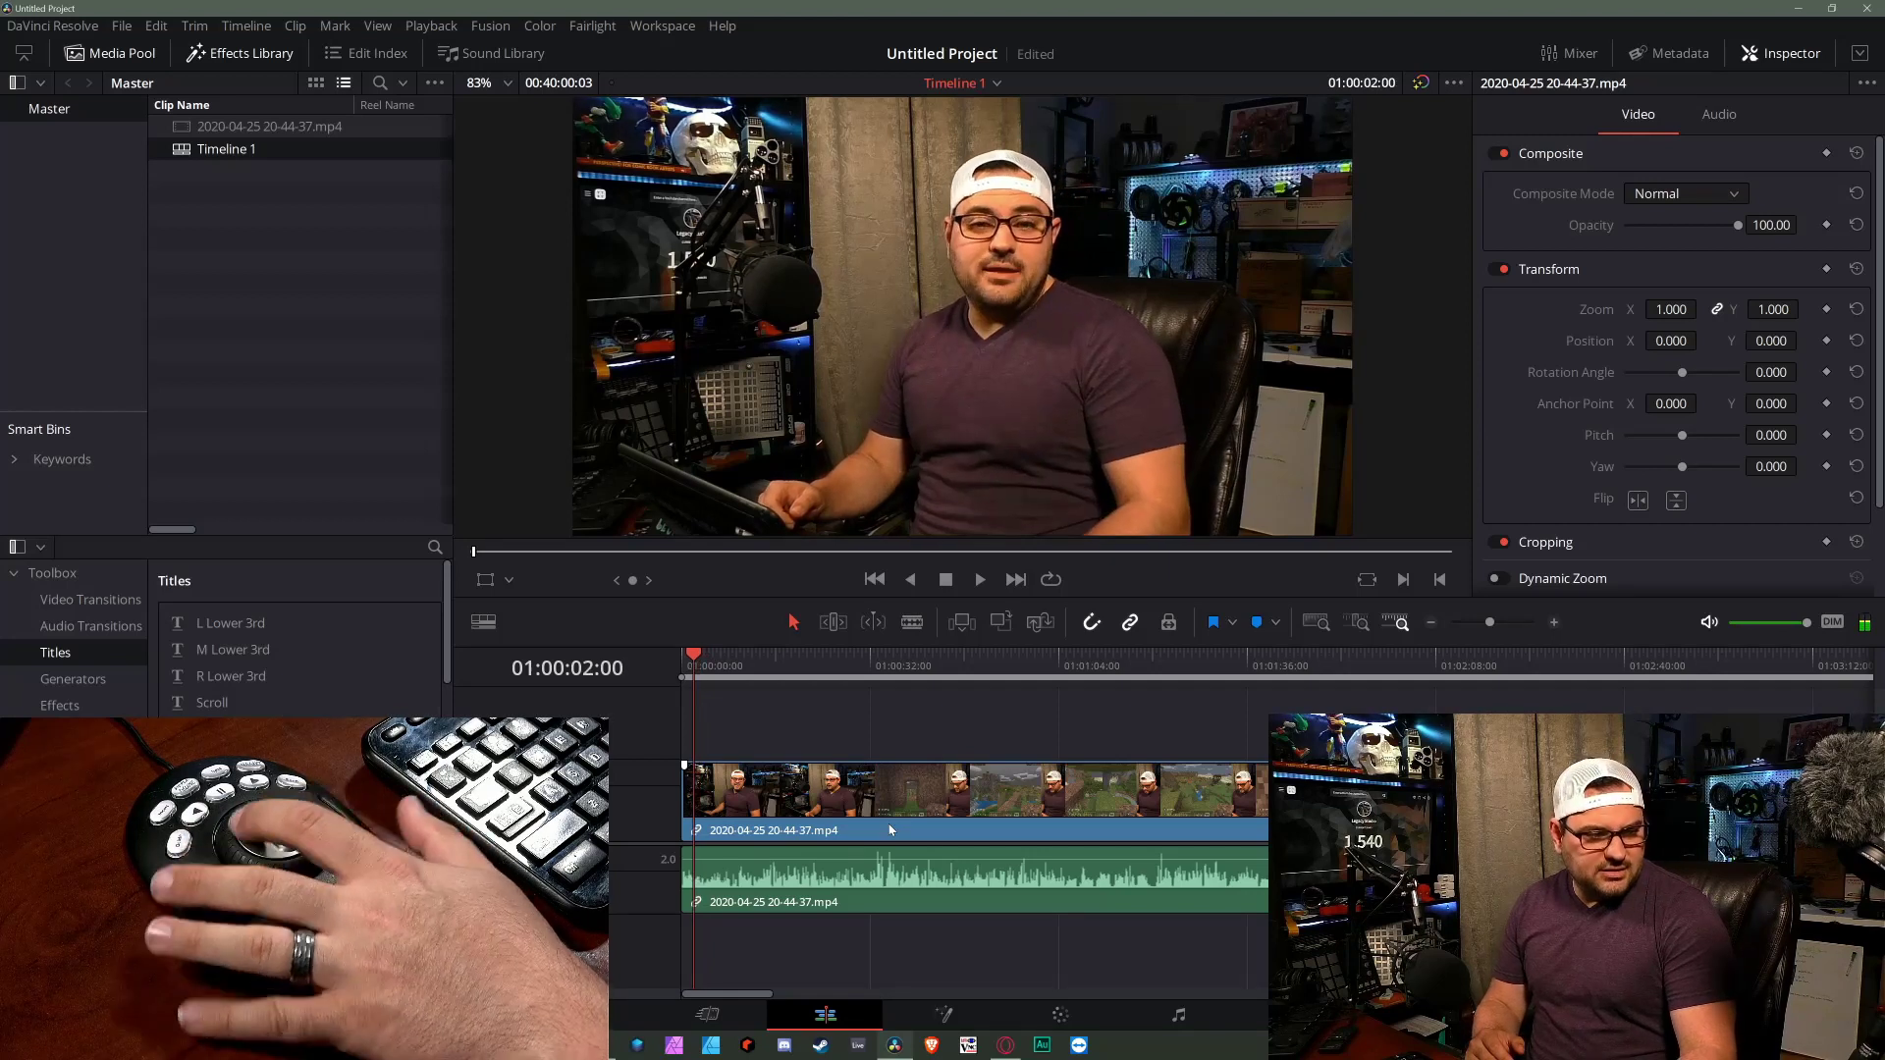
{"action": "key", "text": "Left"}
{"action": "key", "text": "j"}
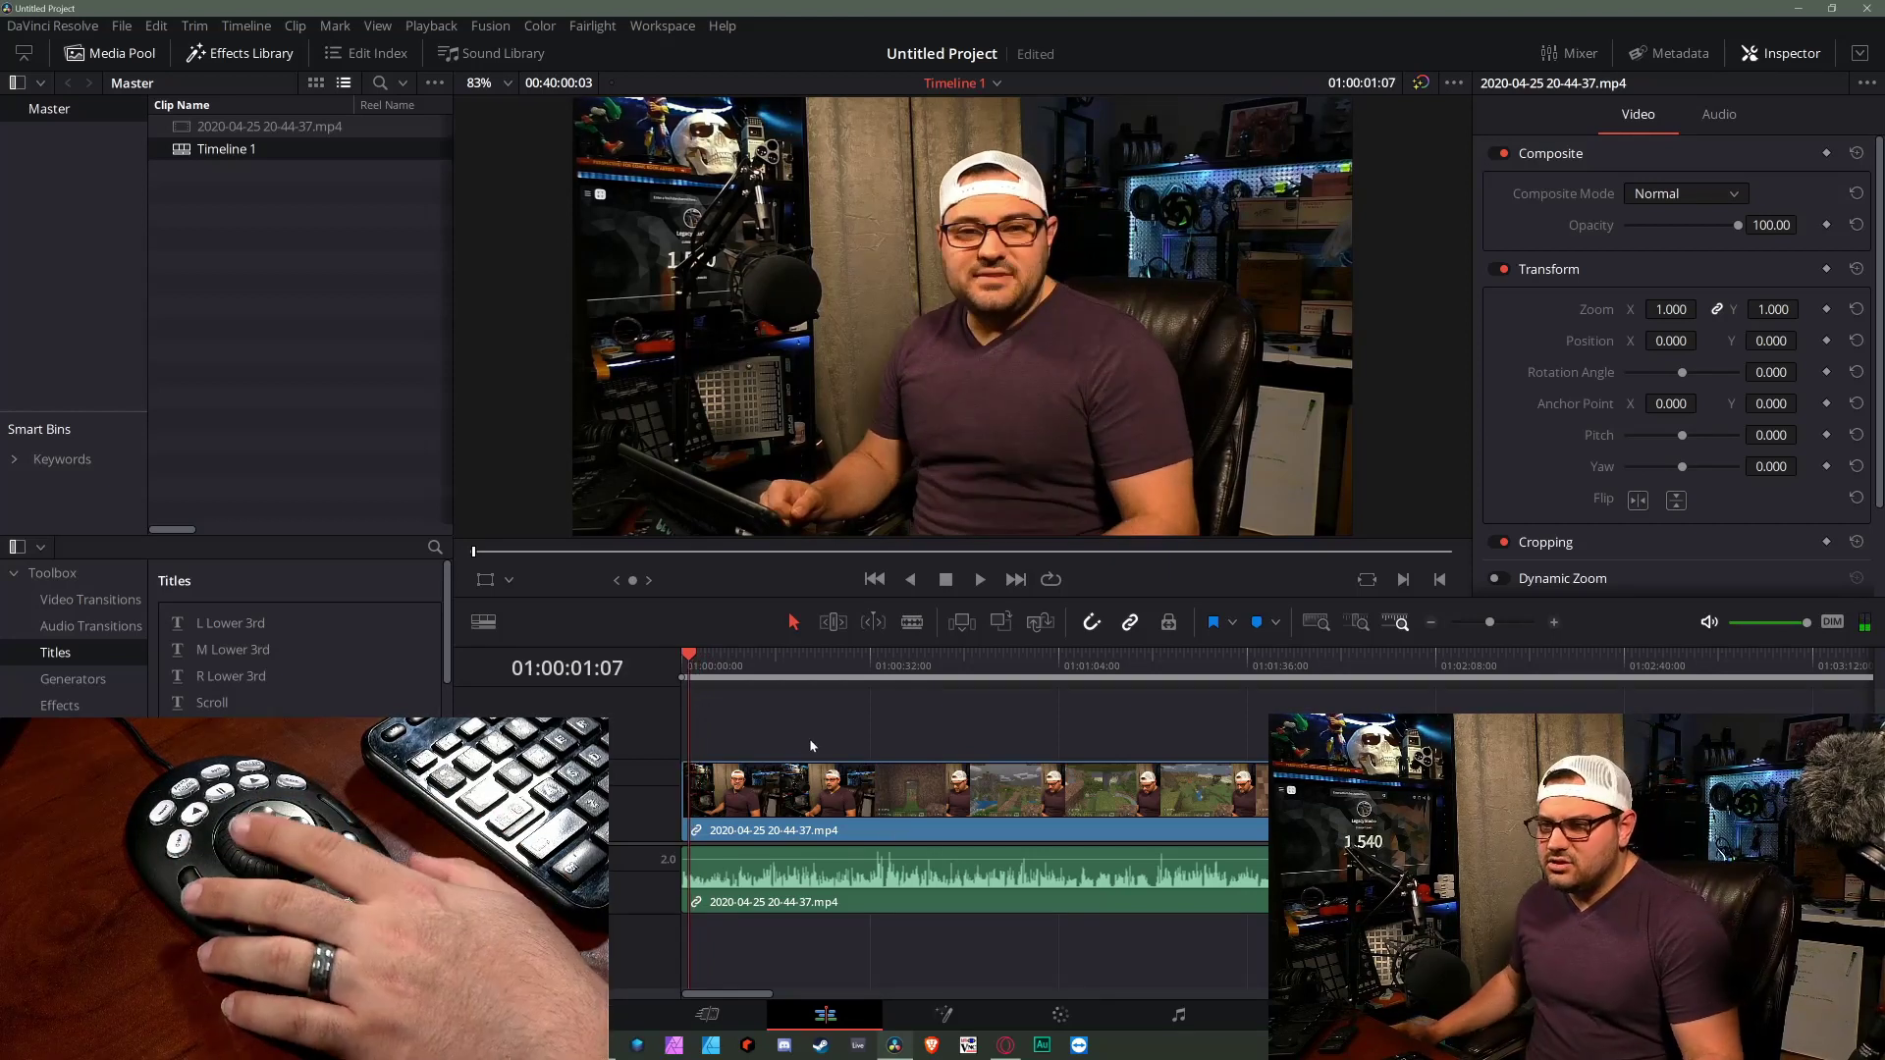
{"action": "key", "text": "Left"}
{"action": "key", "text": "Left"}
{"action": "key", "text": "Left"}
{"action": "key", "text": "Left"}
{"action": "key", "text": "Left"}
{"action": "key", "text": "Left"}
{"action": "key", "text": "Left"}
{"action": "key", "text": "Left"}
{"action": "key", "text": "Left"}
{"action": "key", "text": "Left"}
{"action": "key", "text": "Left"}
{"action": "key", "text": "Left"}
{"action": "key", "text": "Left"}
{"action": "key", "text": "Left"}
{"action": "key", "text": "Left"}
{"action": "key", "text": "Left"}
{"action": "key", "text": "Left"}
{"action": "key", "text": "Left"}
{"action": "key", "text": "Left"}
{"action": "key", "text": "Left"}
{"action": "key", "text": "Left"}
{"action": "key", "text": "Left"}
{"action": "key", "text": "Left"}
{"action": "key", "text": "Left"}
{"action": "key", "text": "Left"}
{"action": "key", "text": "Left"}
{"action": "key", "text": "Left"}
{"action": "key", "text": "Left"}
{"action": "key", "text": "Left"}
{"action": "key", "text": "Left"}
{"action": "key", "text": "Left"}
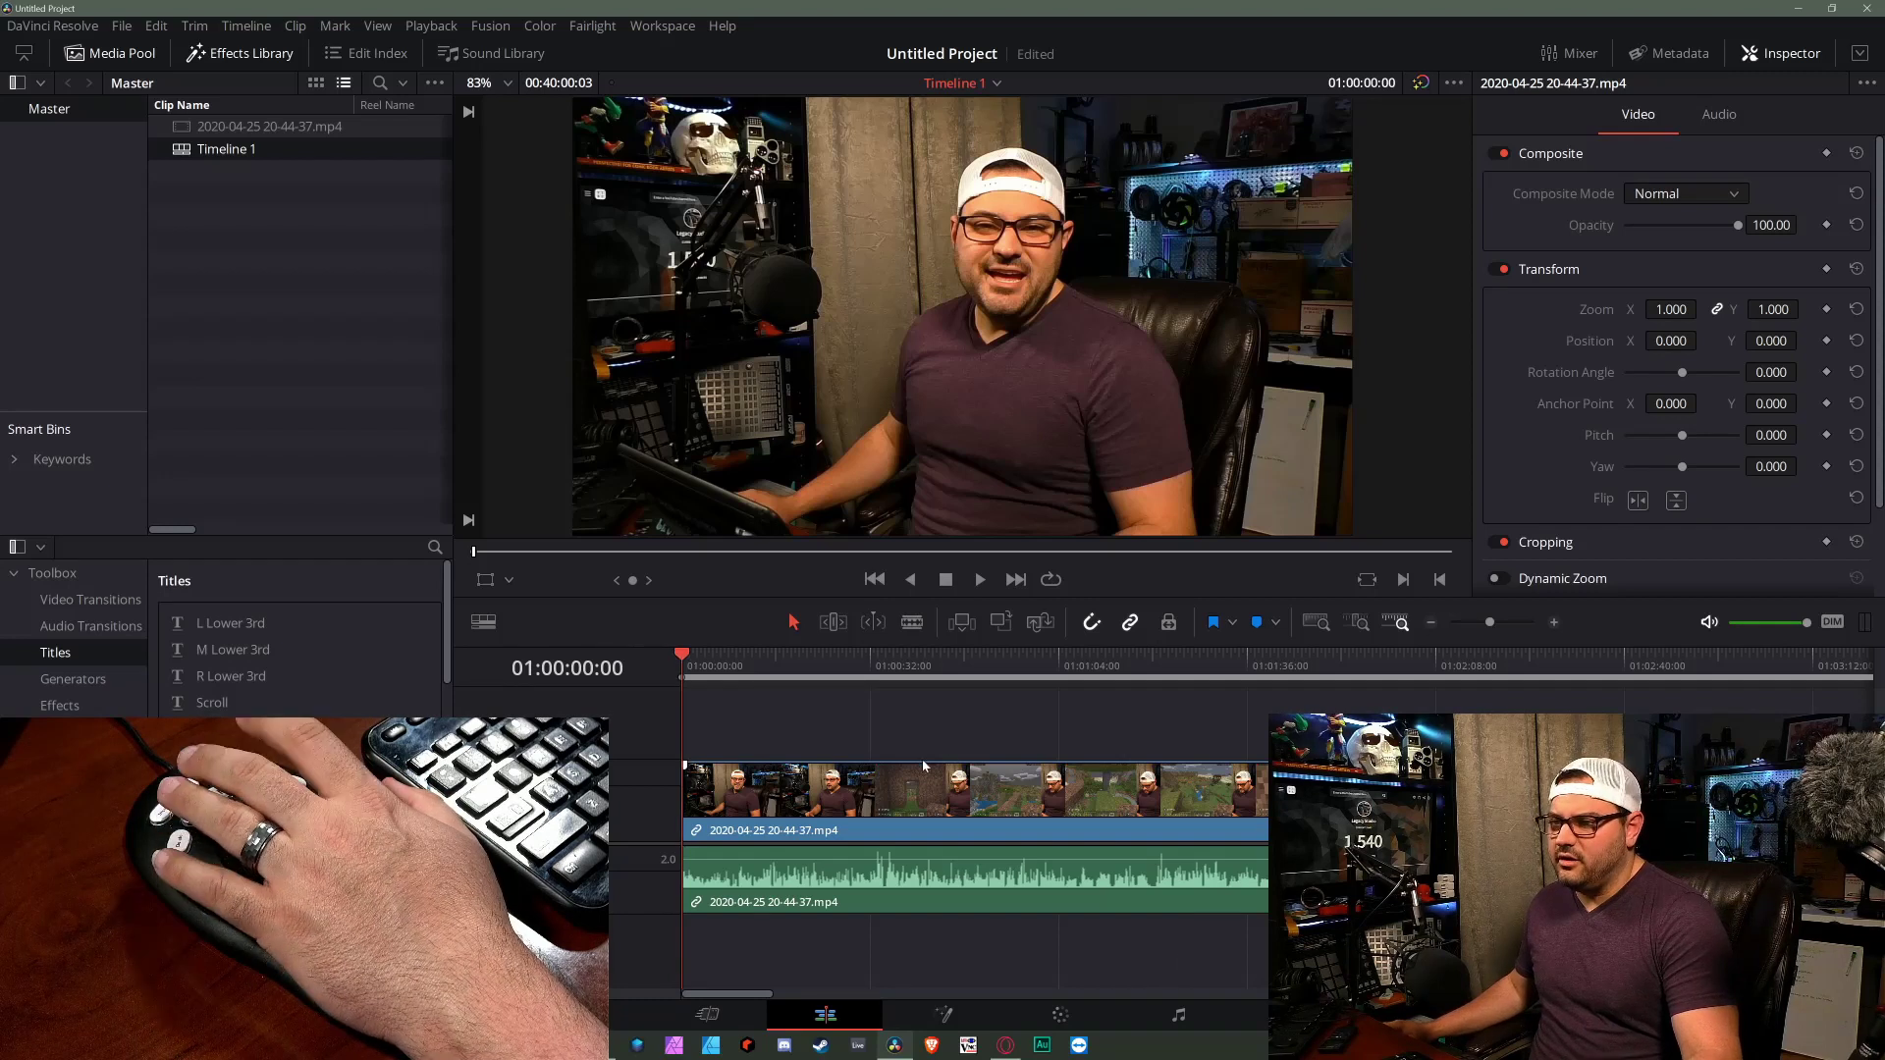
{"action": "key", "text": "space"}
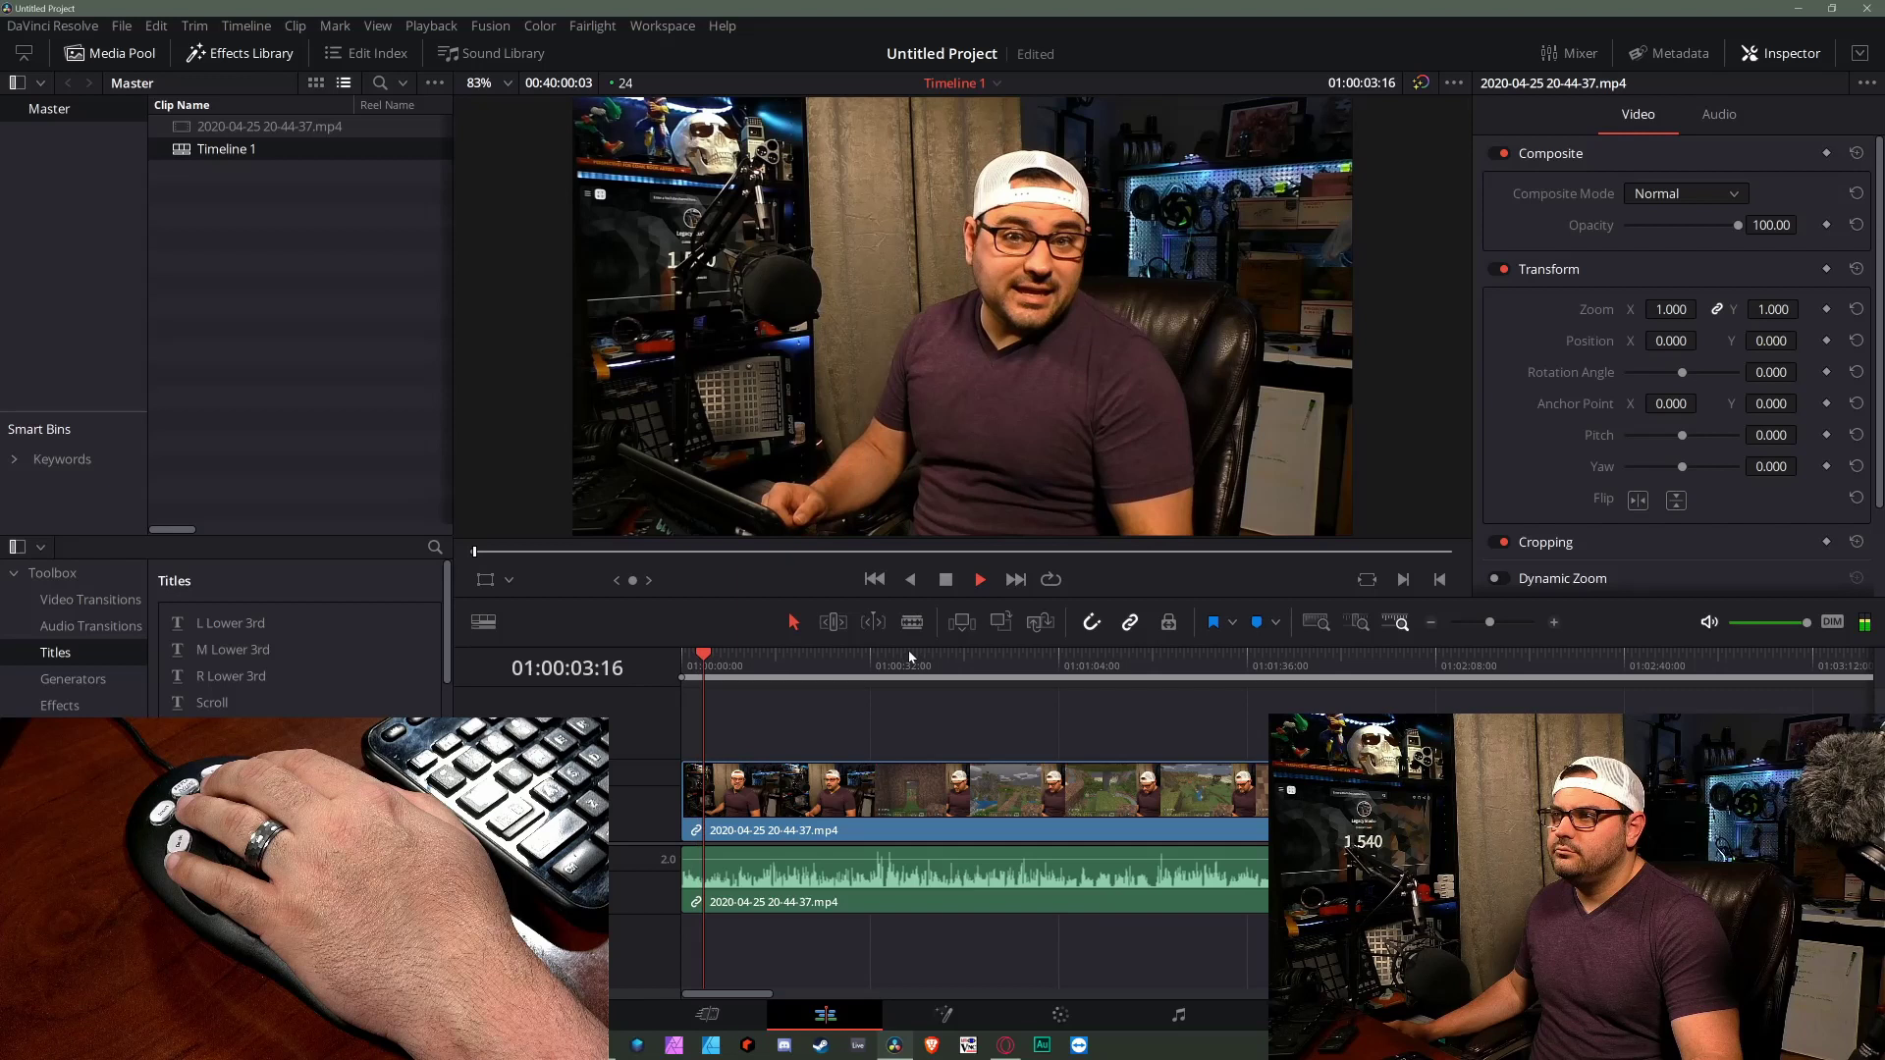
{"action": "key", "text": "space"}
{"action": "left_click_drag", "start_coordinate": [927, 788], "coordinate": [1517, 788]}
- Import Intro Video for LS.mp4 and place it at the start of the timeline
{"action": "right_click", "coordinate": [327, 288]}
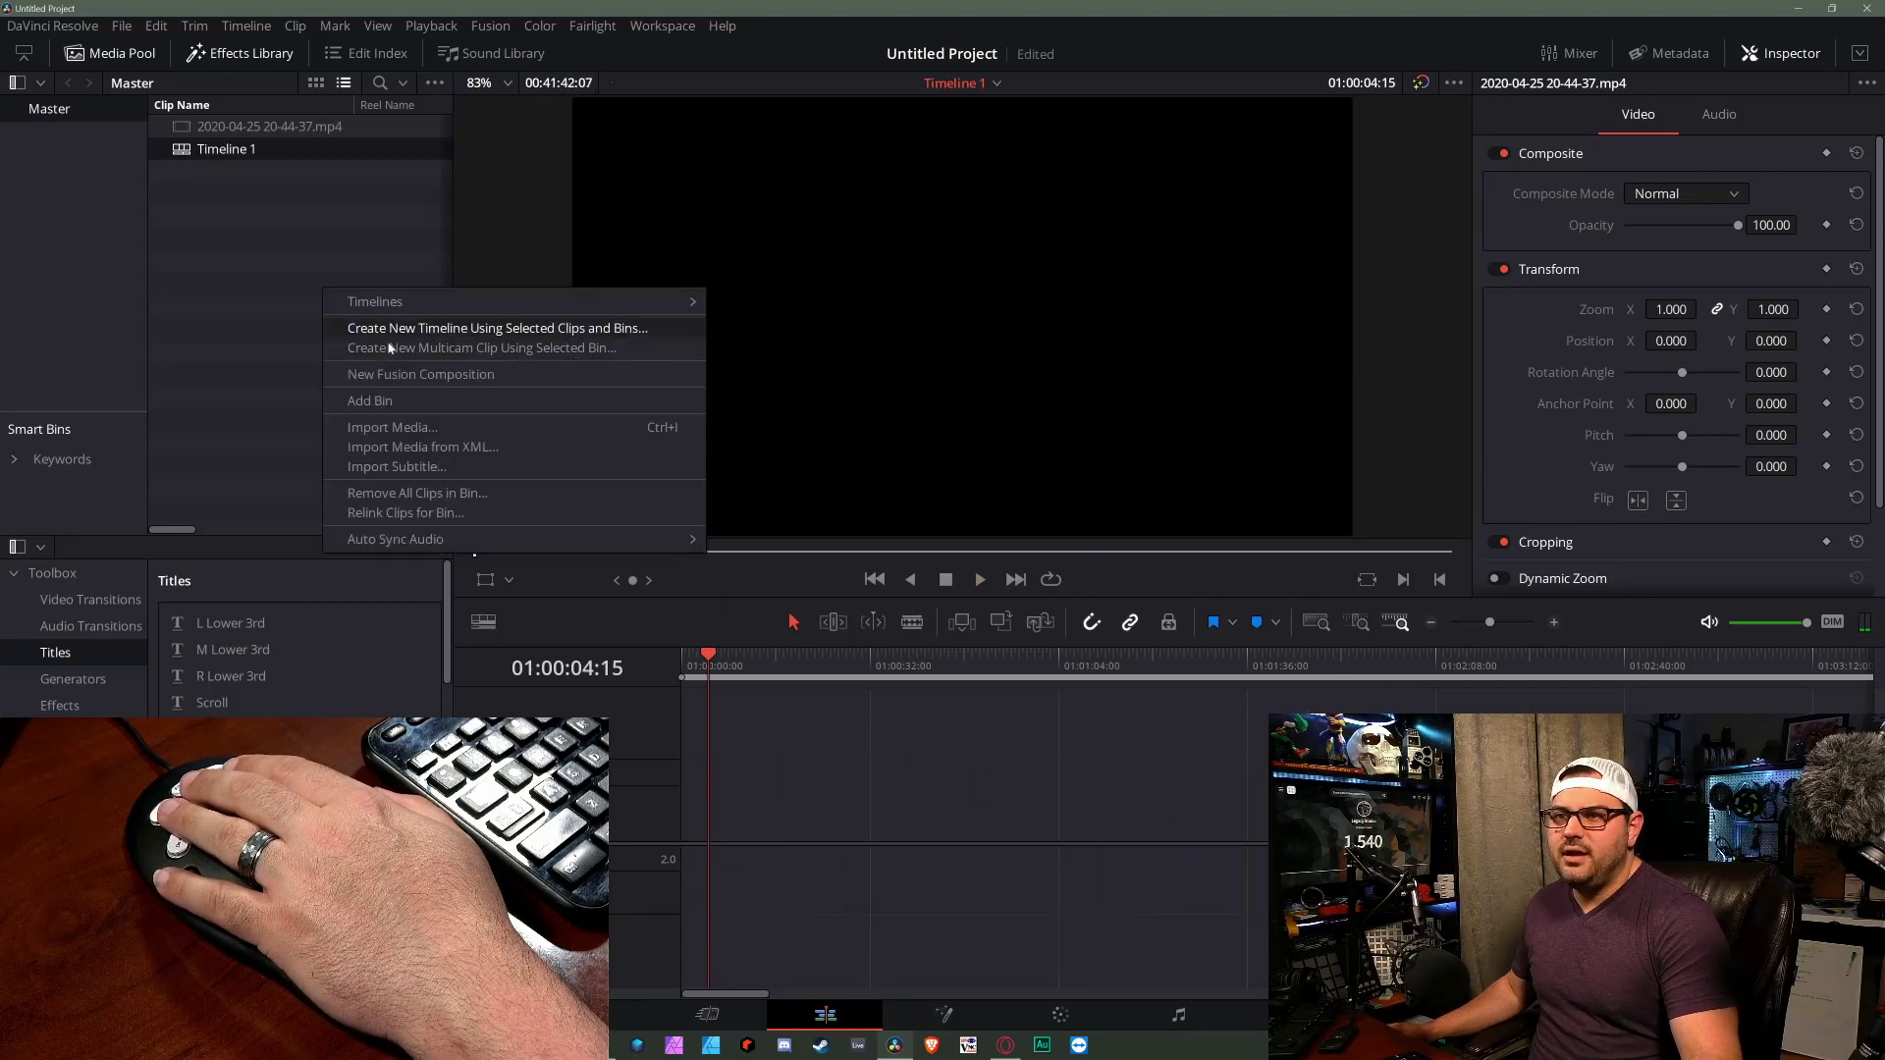
{"action": "left_click", "coordinate": [371, 425]}
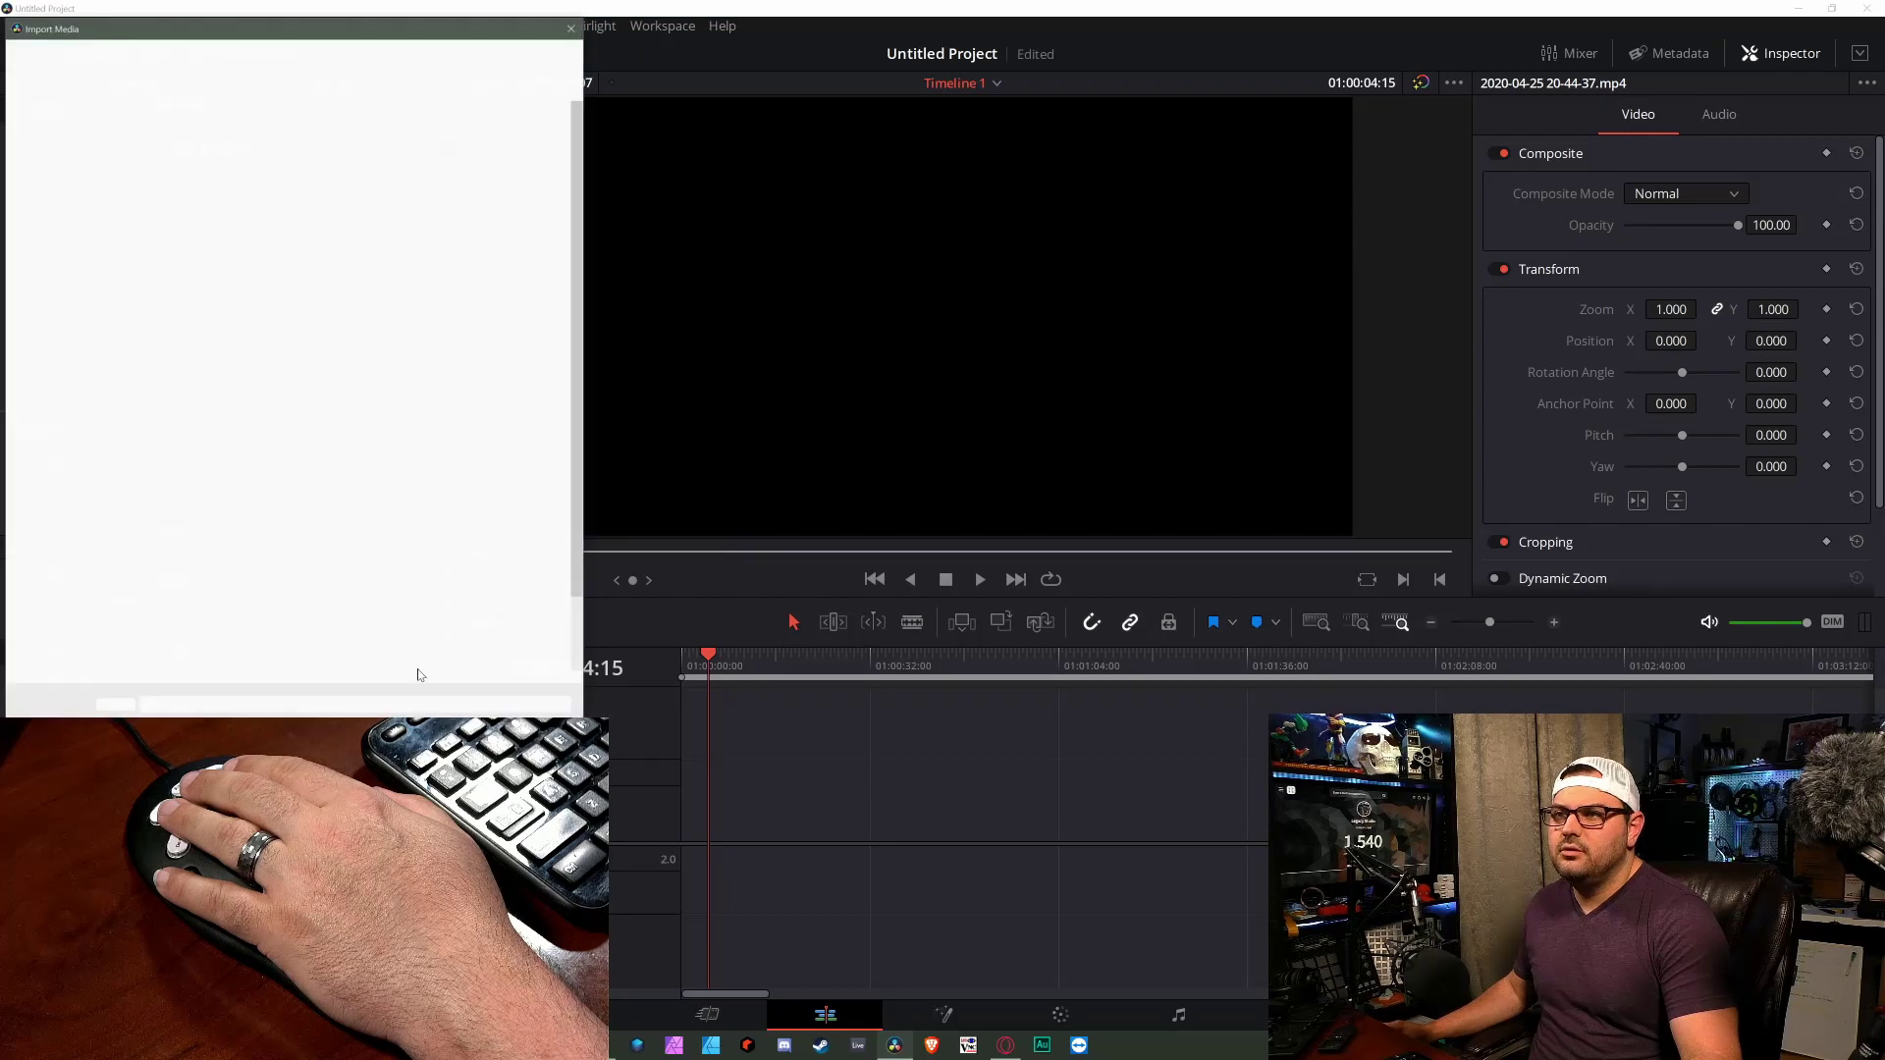
{"action": "left_click", "coordinate": [416, 674]}
{"action": "left_click_drag", "start_coordinate": [540, 369], "coordinate": [682, 820]}
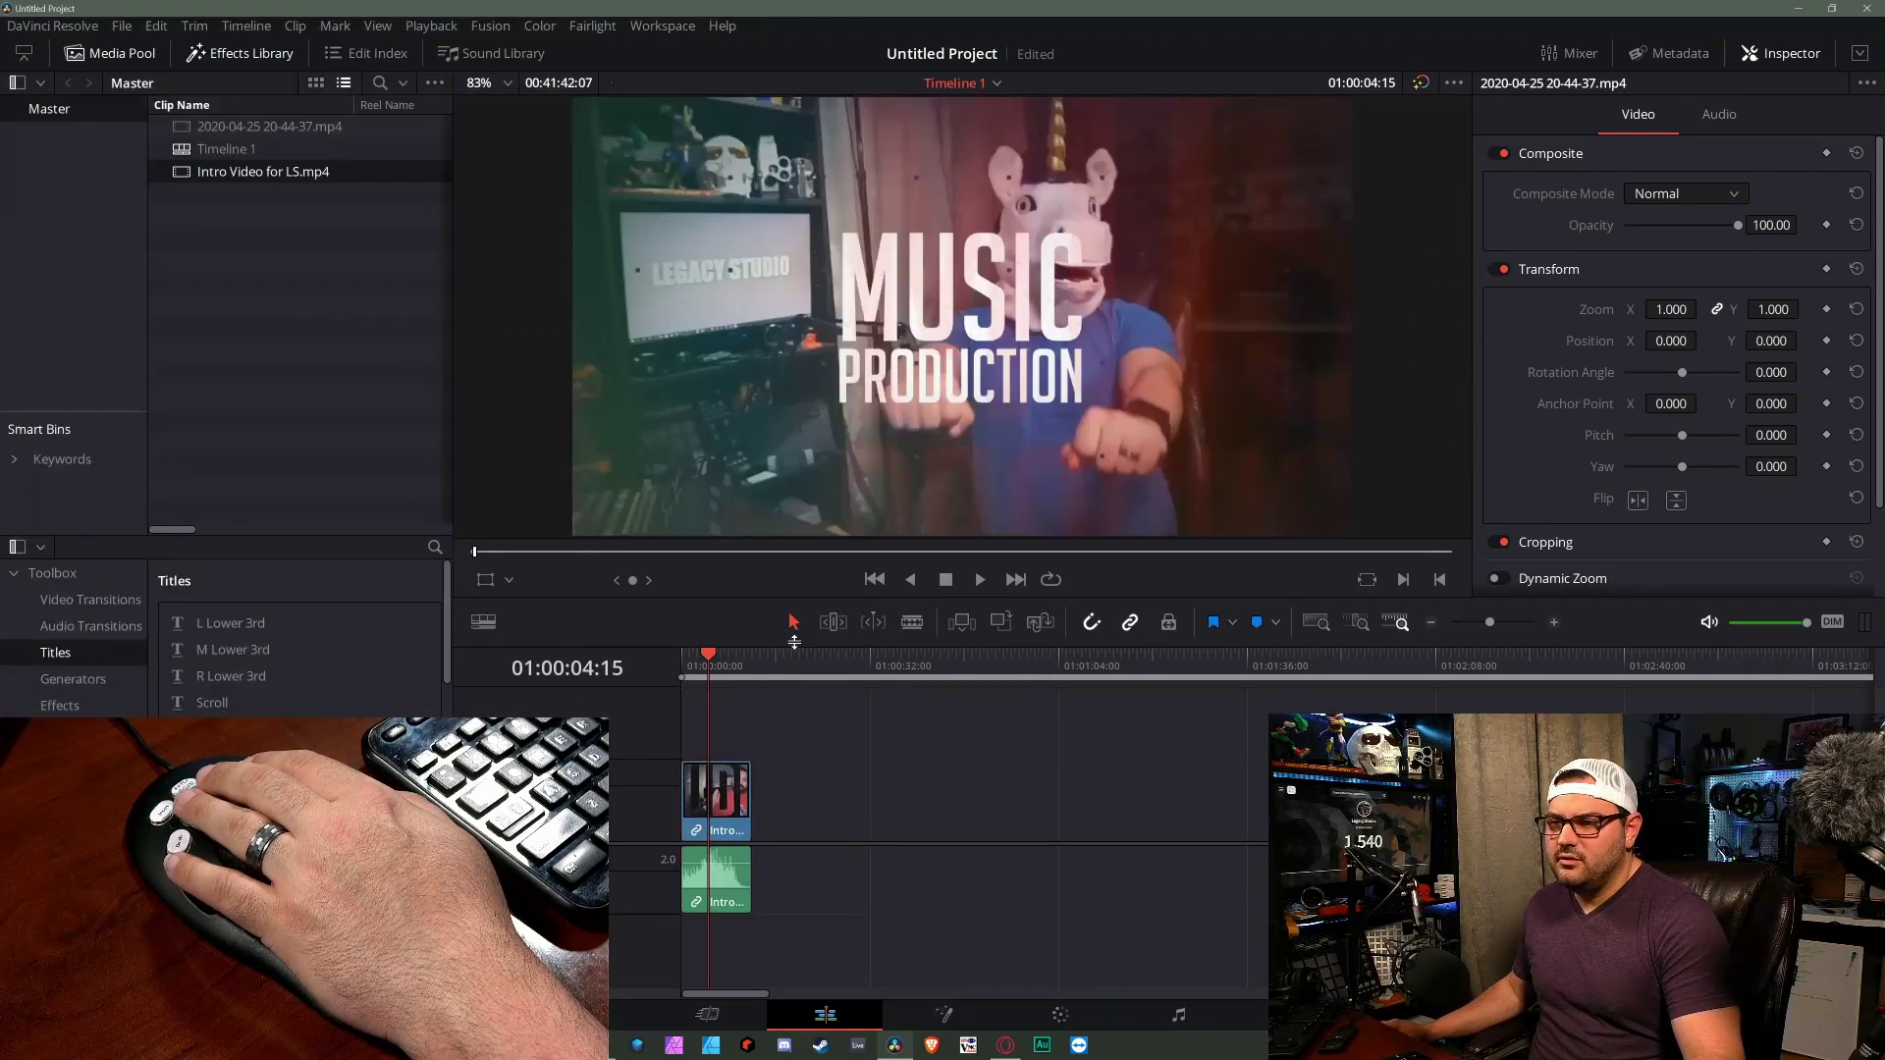
- Append the 2020-04-25 recording after the intro and play the timeline from the intro
{"action": "left_click", "coordinate": [1171, 797]}
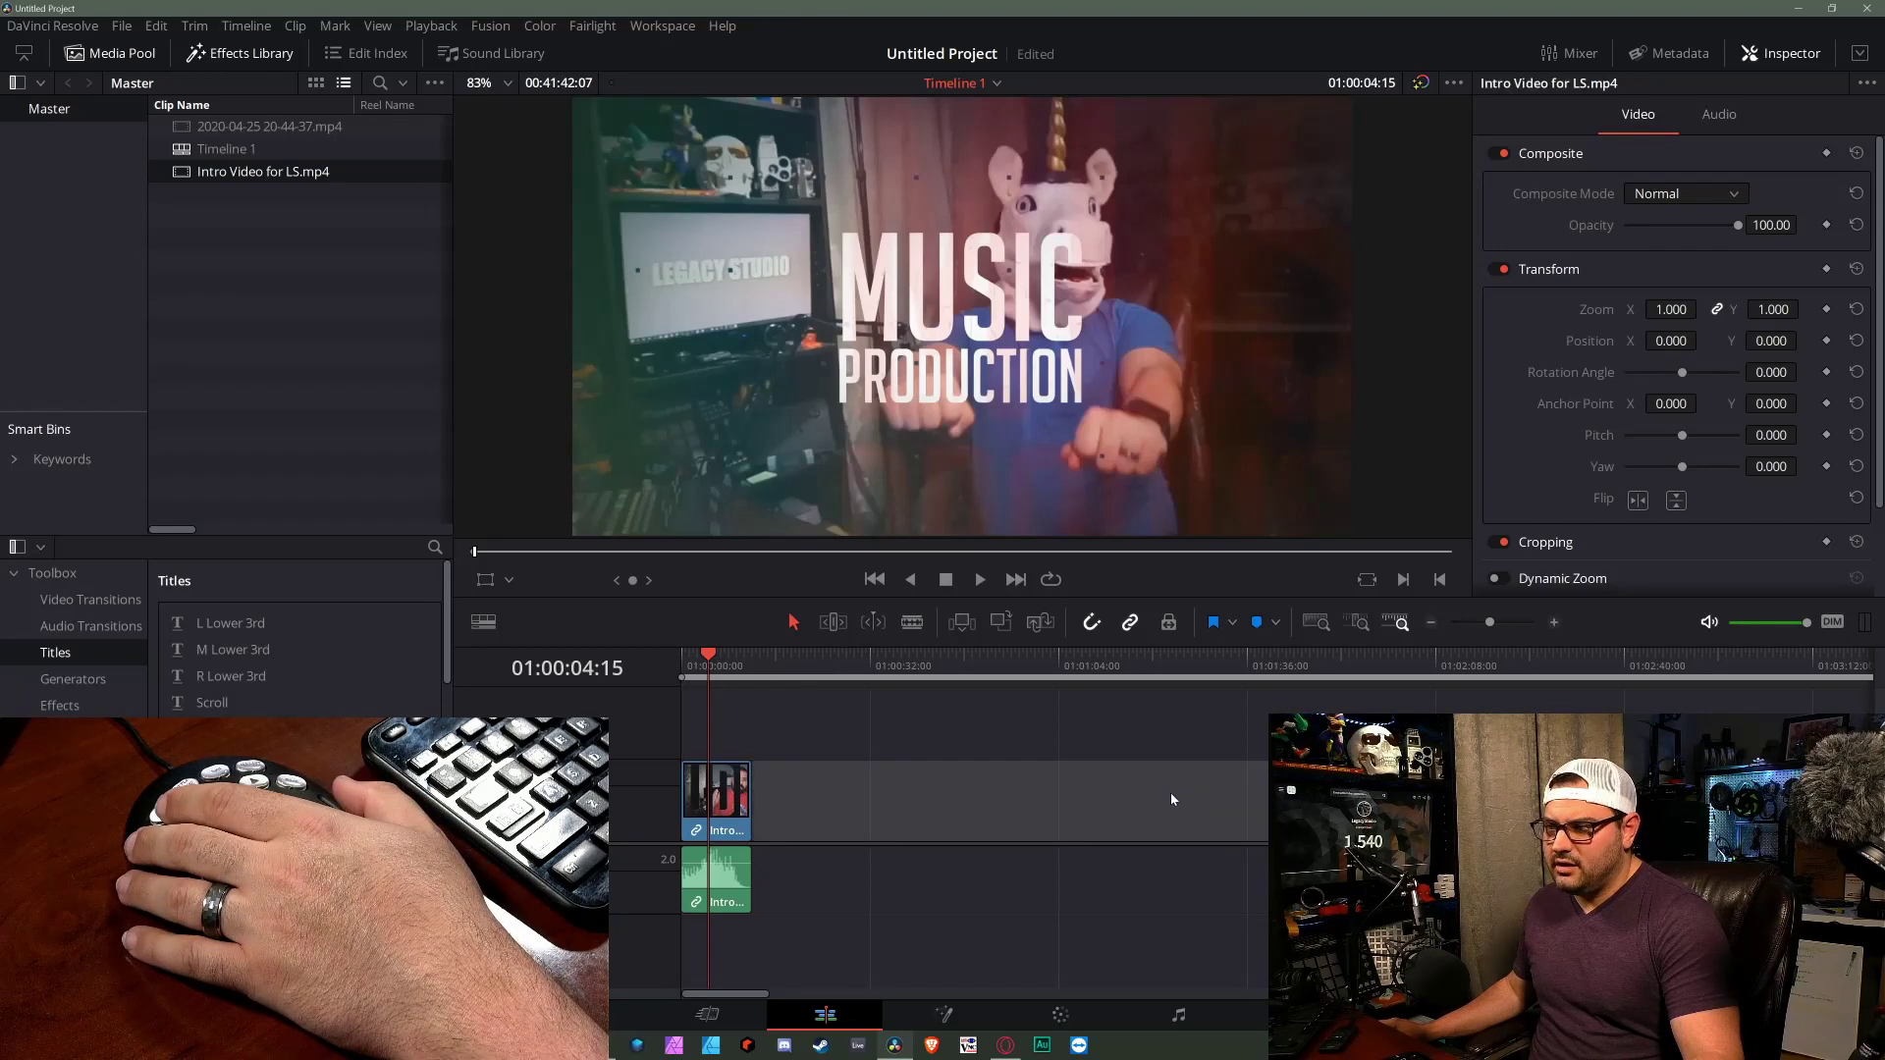
{"action": "key", "text": "shift+F12"}
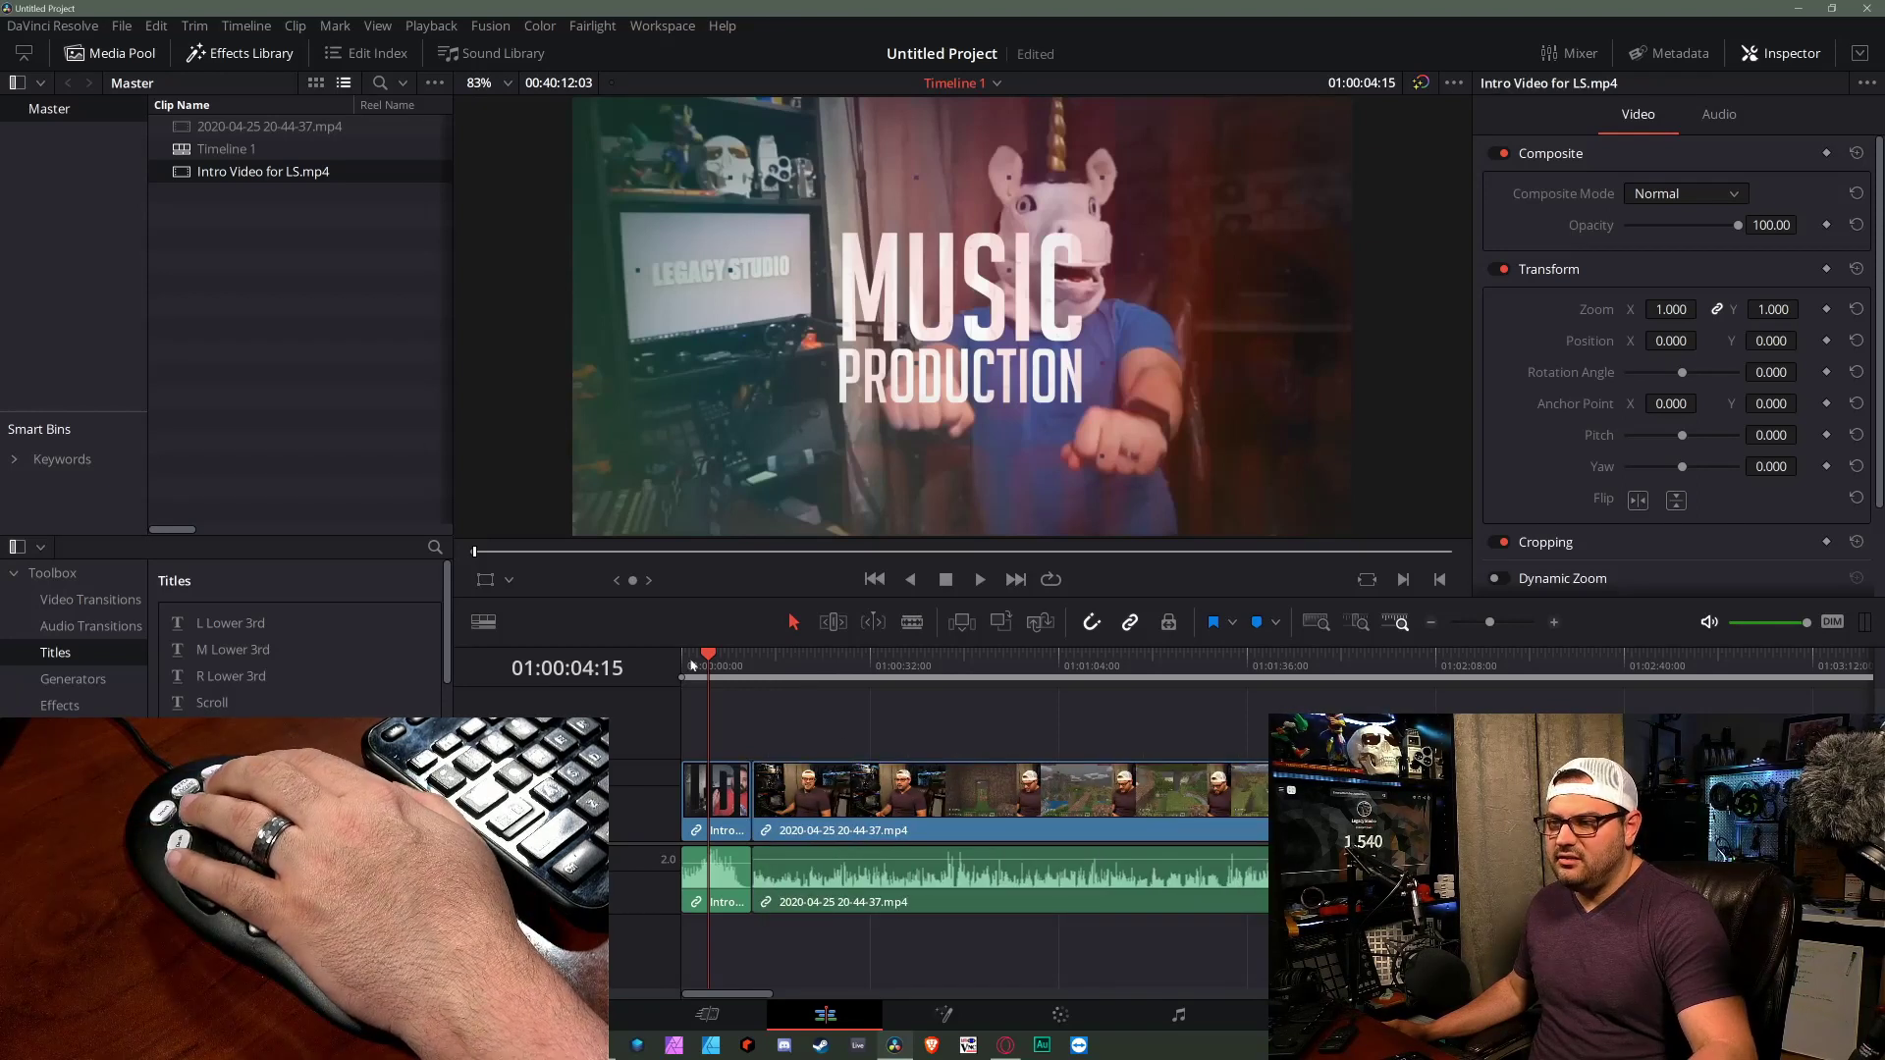
{"action": "mouse_move", "coordinate": [739, 665]}
{"action": "left_mouse_down"}
{"action": "mouse_move", "coordinate": [758, 666]}
{"action": "mouse_move", "coordinate": [739, 665]}
{"action": "left_mouse_up"}
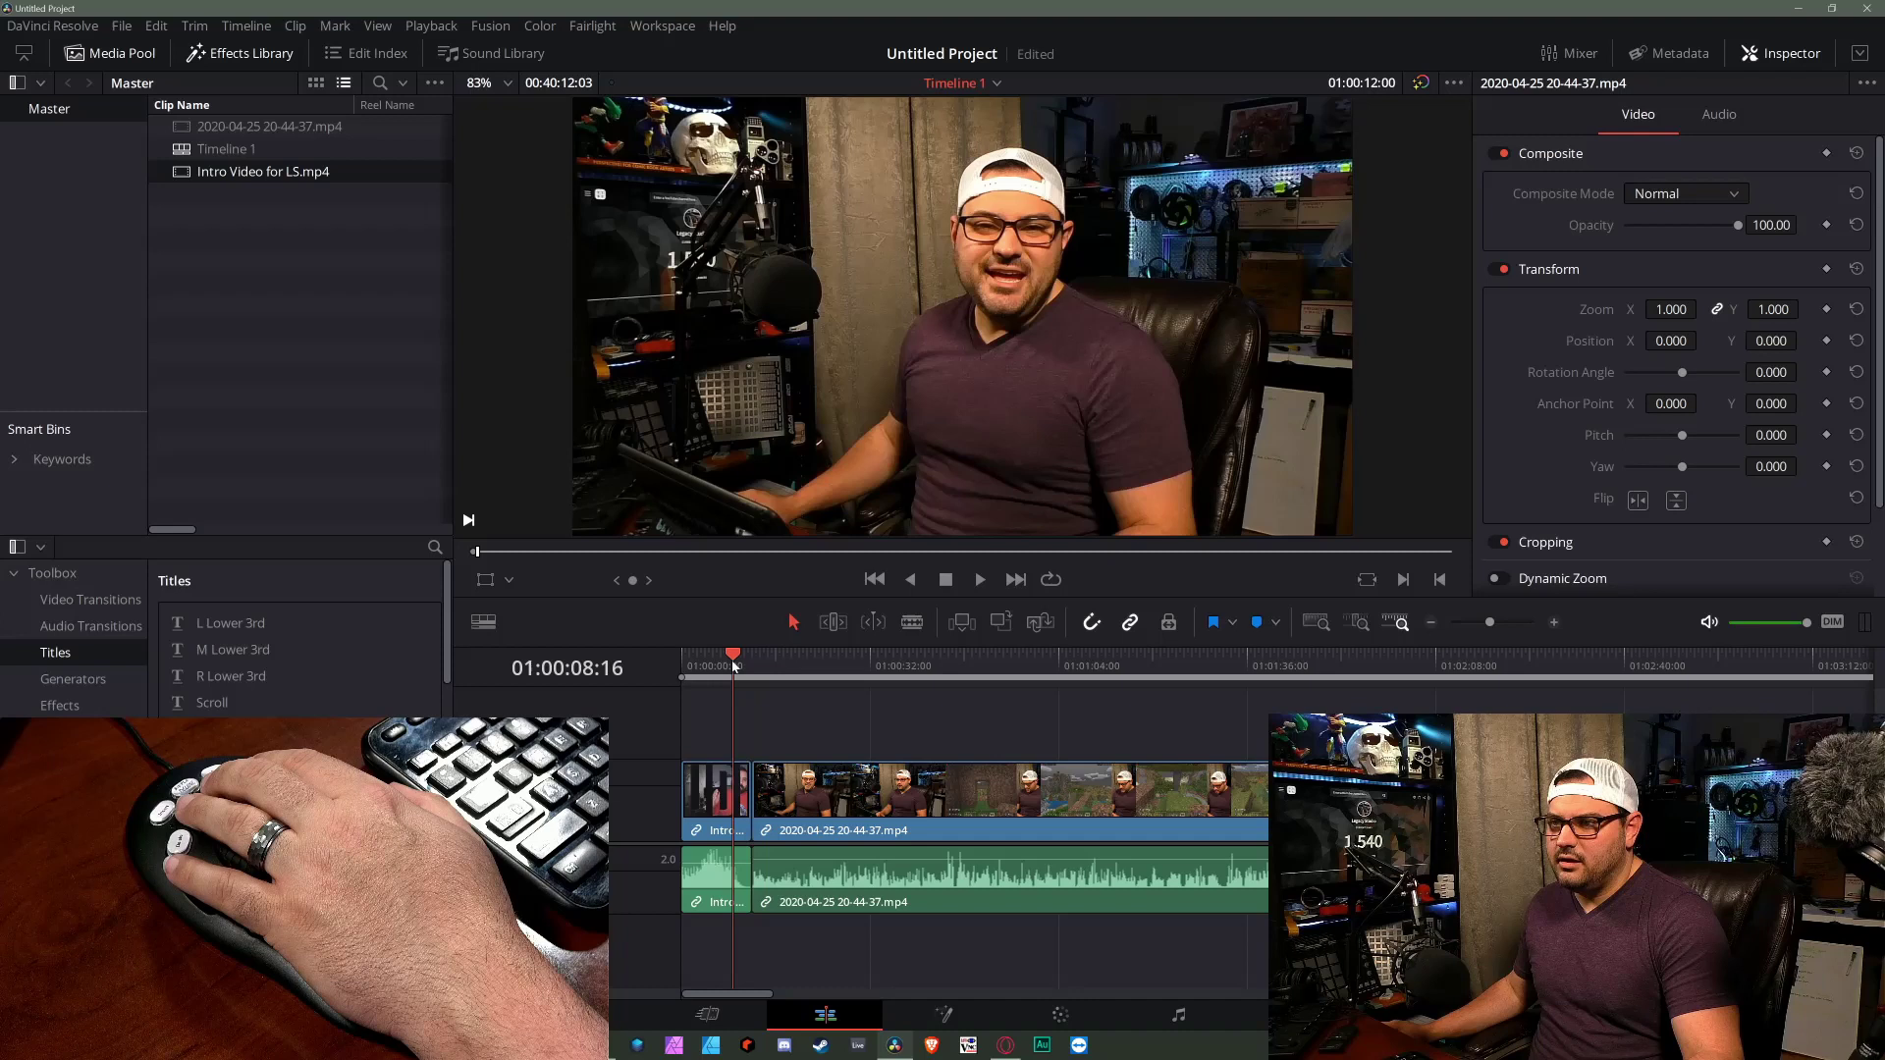
{"action": "key", "text": "space"}
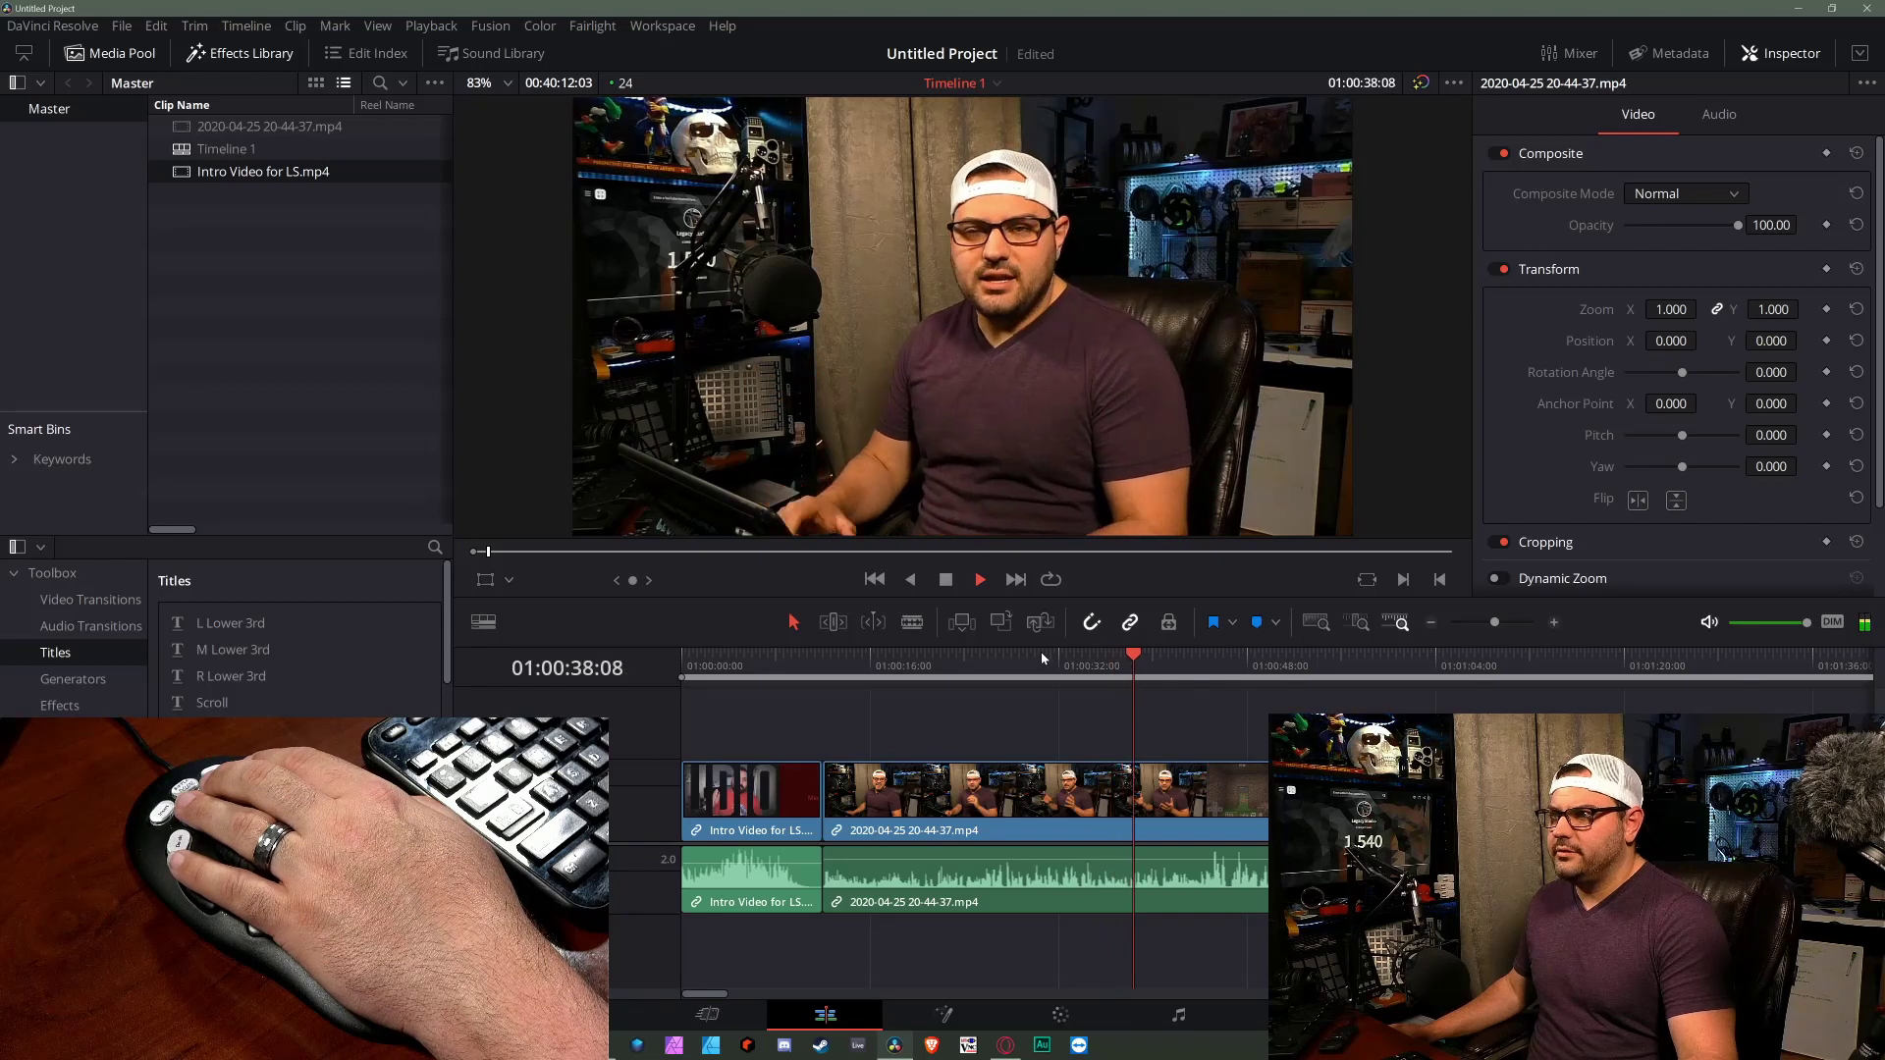
{"action": "key", "text": "space"}
{"action": "left_click", "coordinate": [965, 658]}
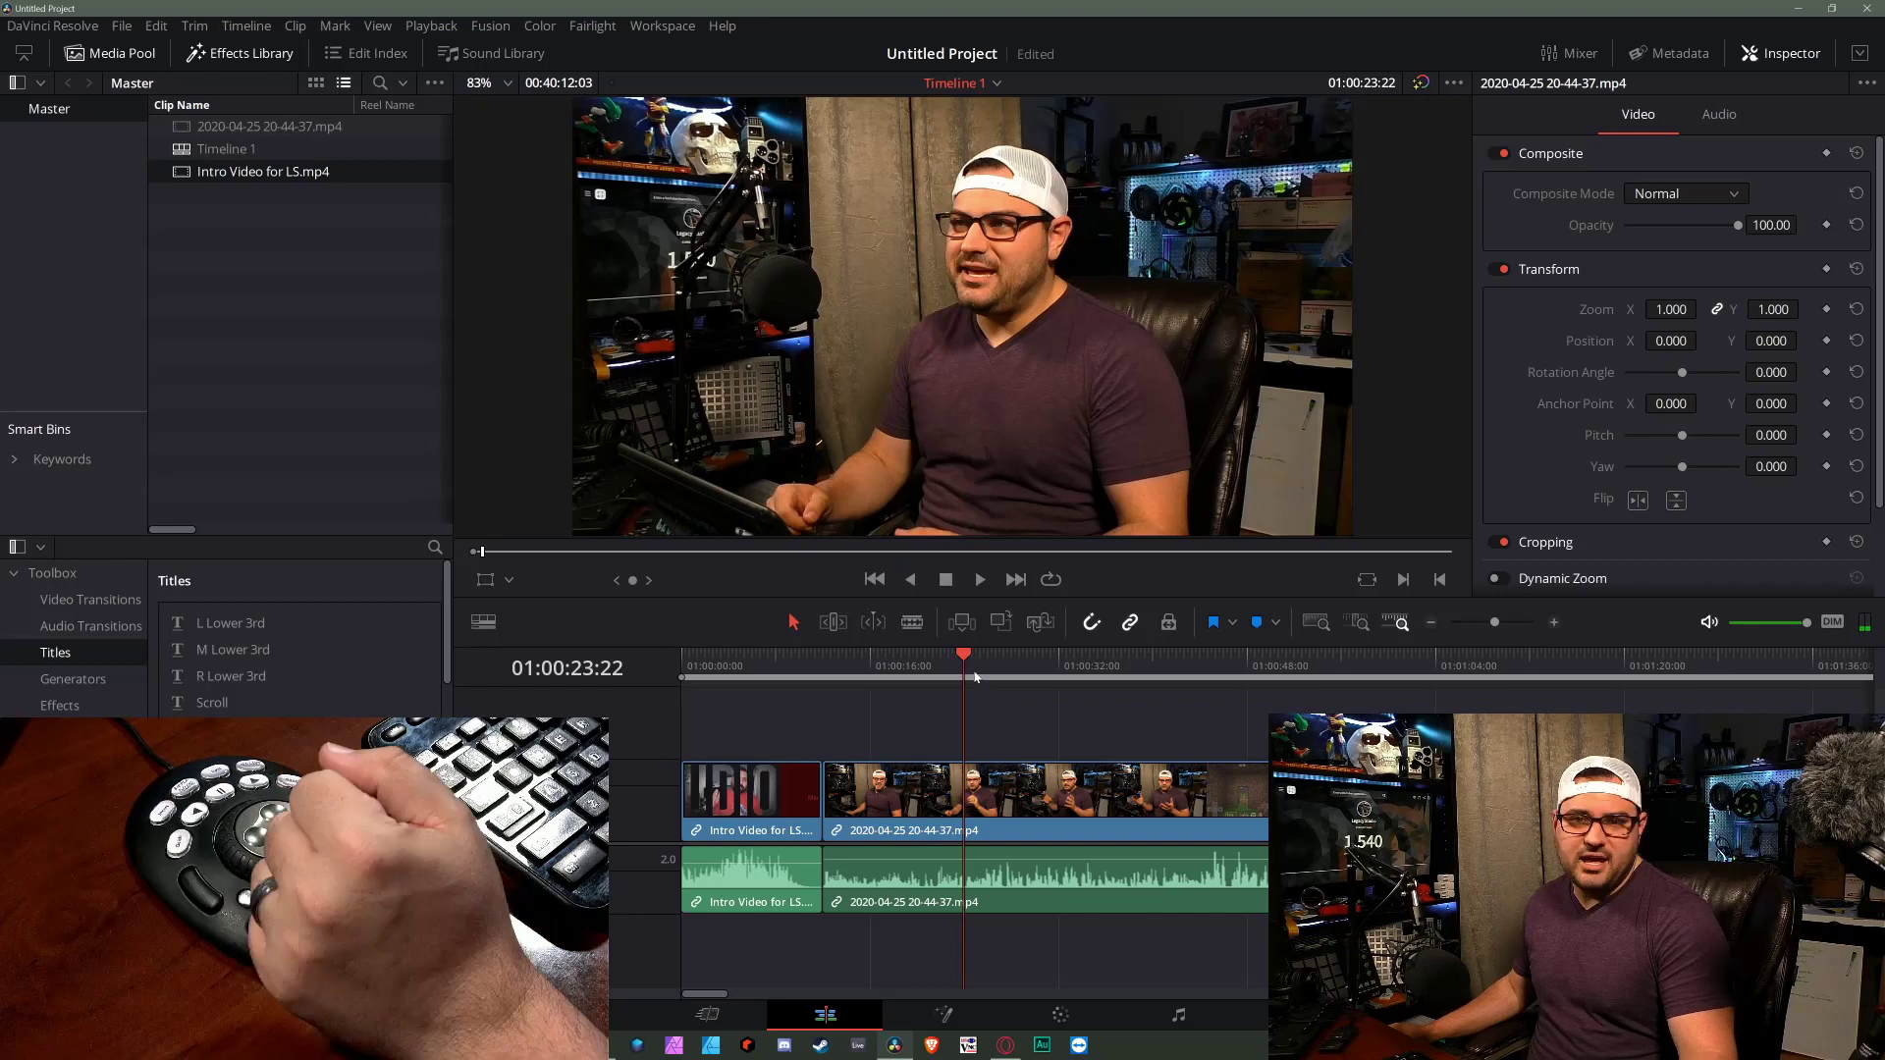
{"action": "key", "text": "space"}
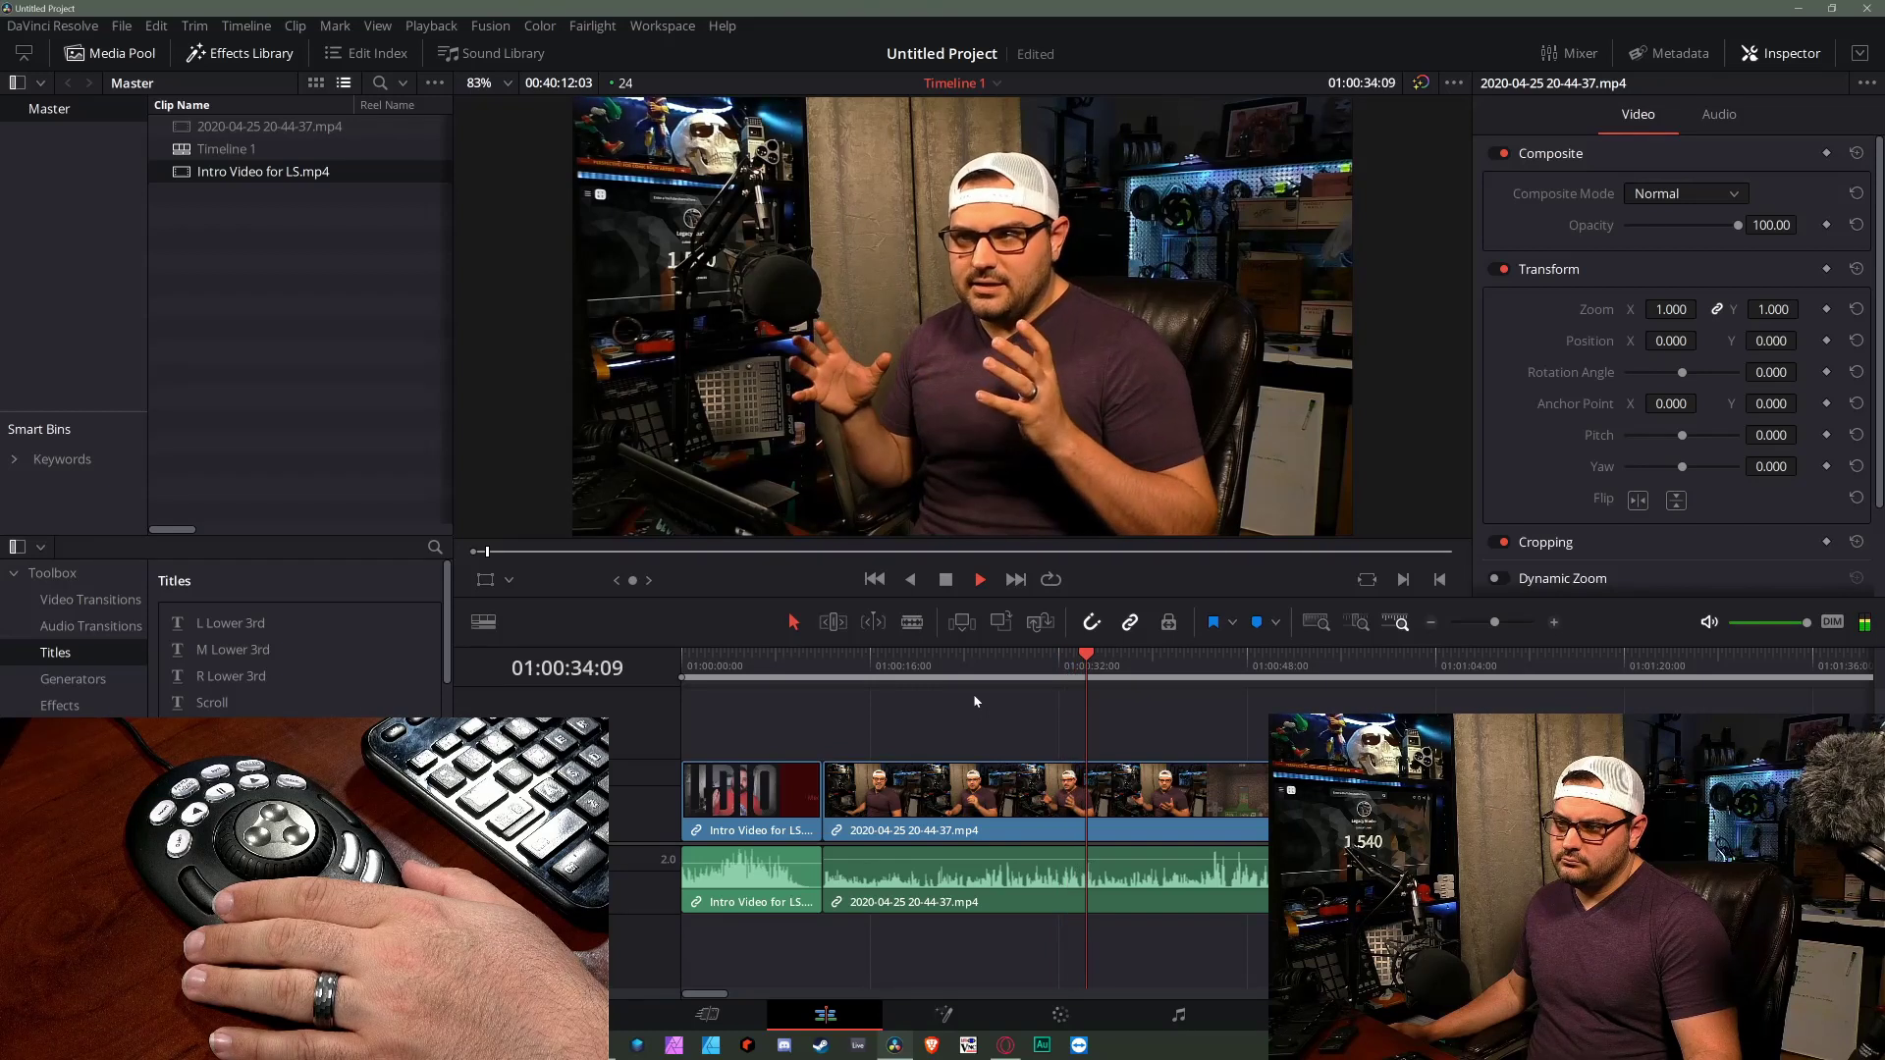
- Shuttle to 01:00:33:19 and split the recording there with Ctrl+B
{"action": "key", "text": "j"}
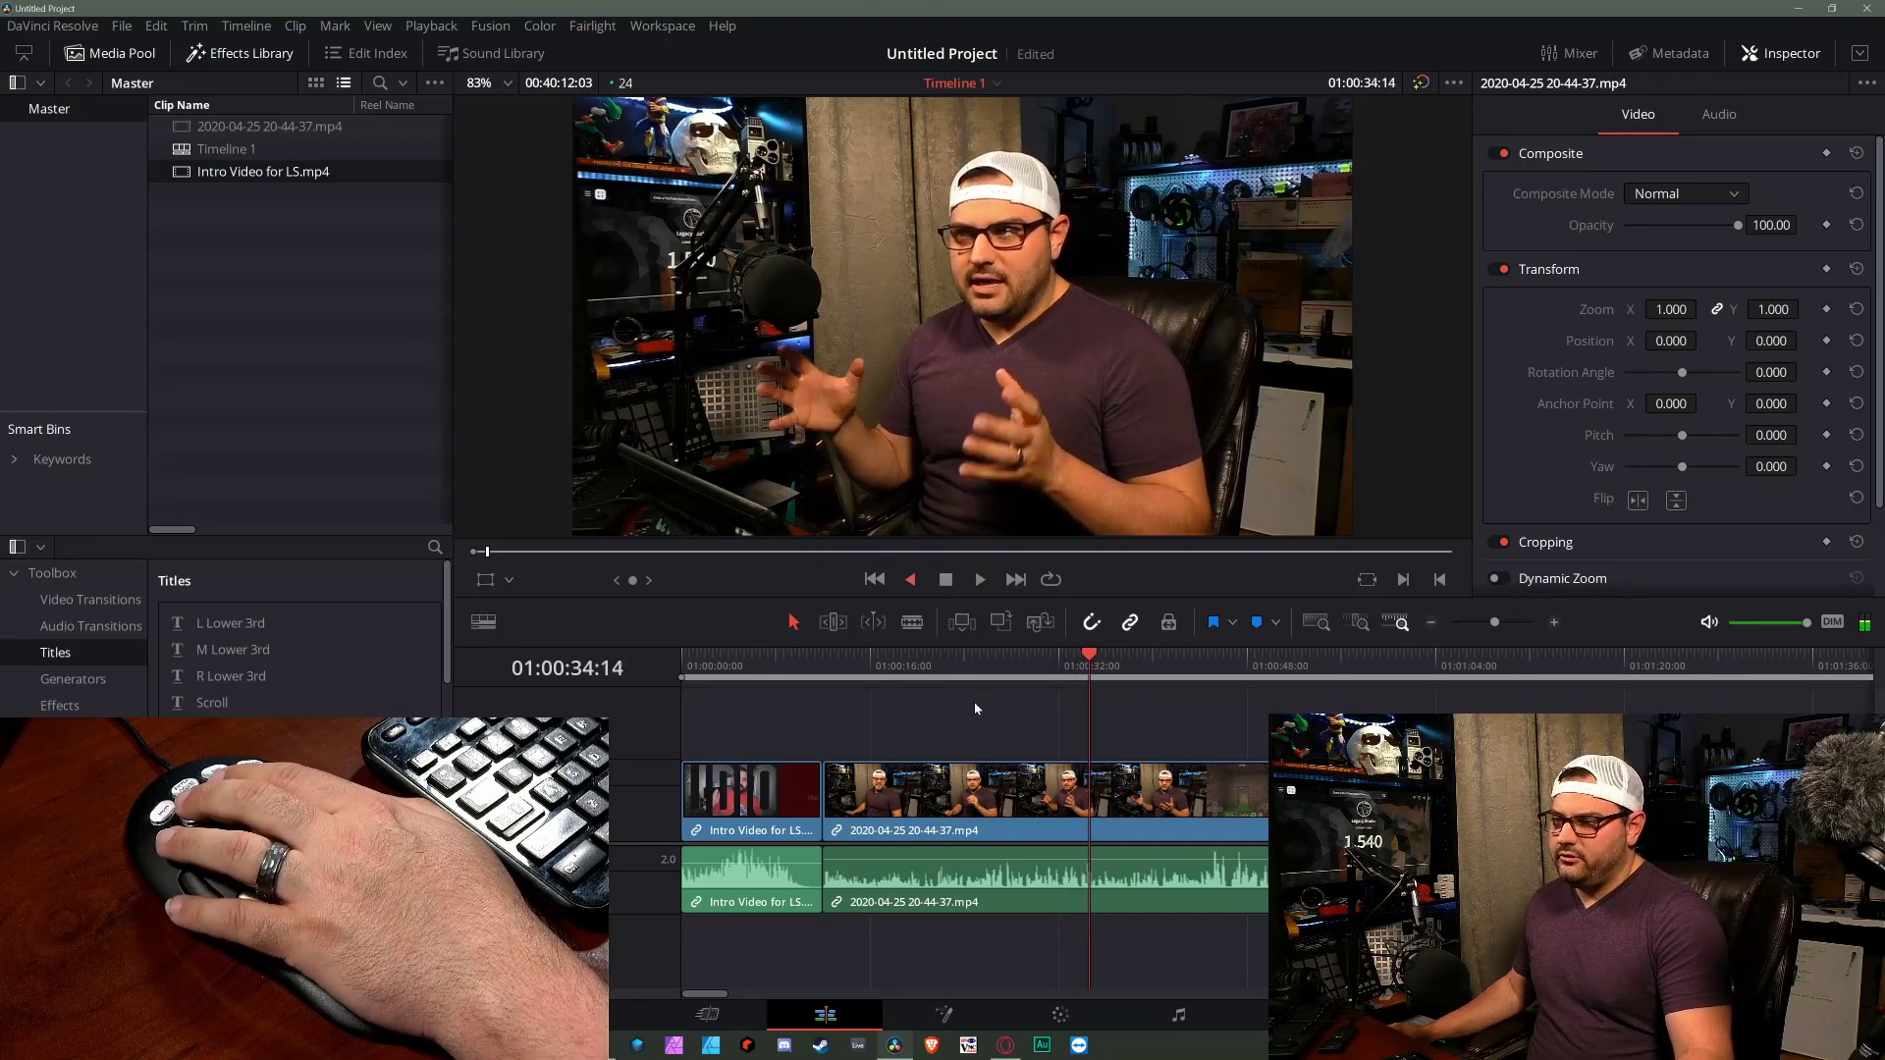
{"action": "key", "text": "k"}
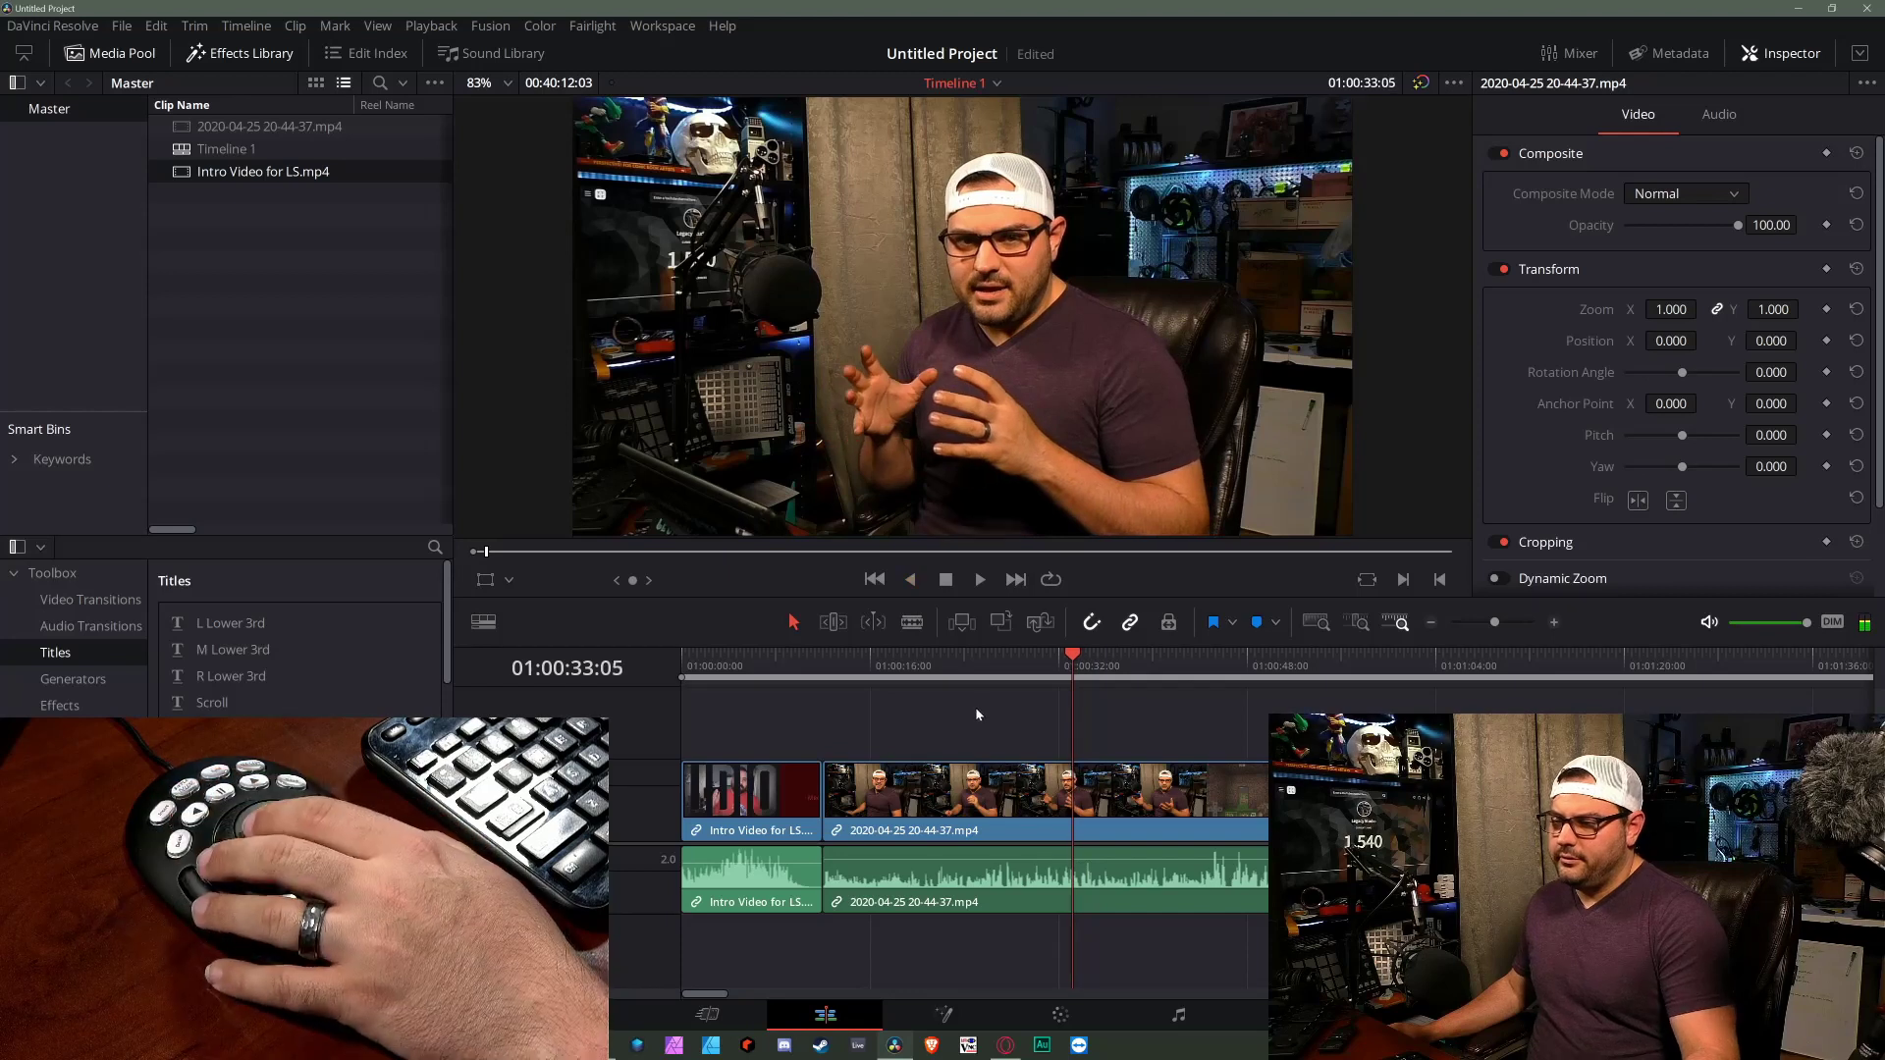
{"action": "key", "text": "l"}
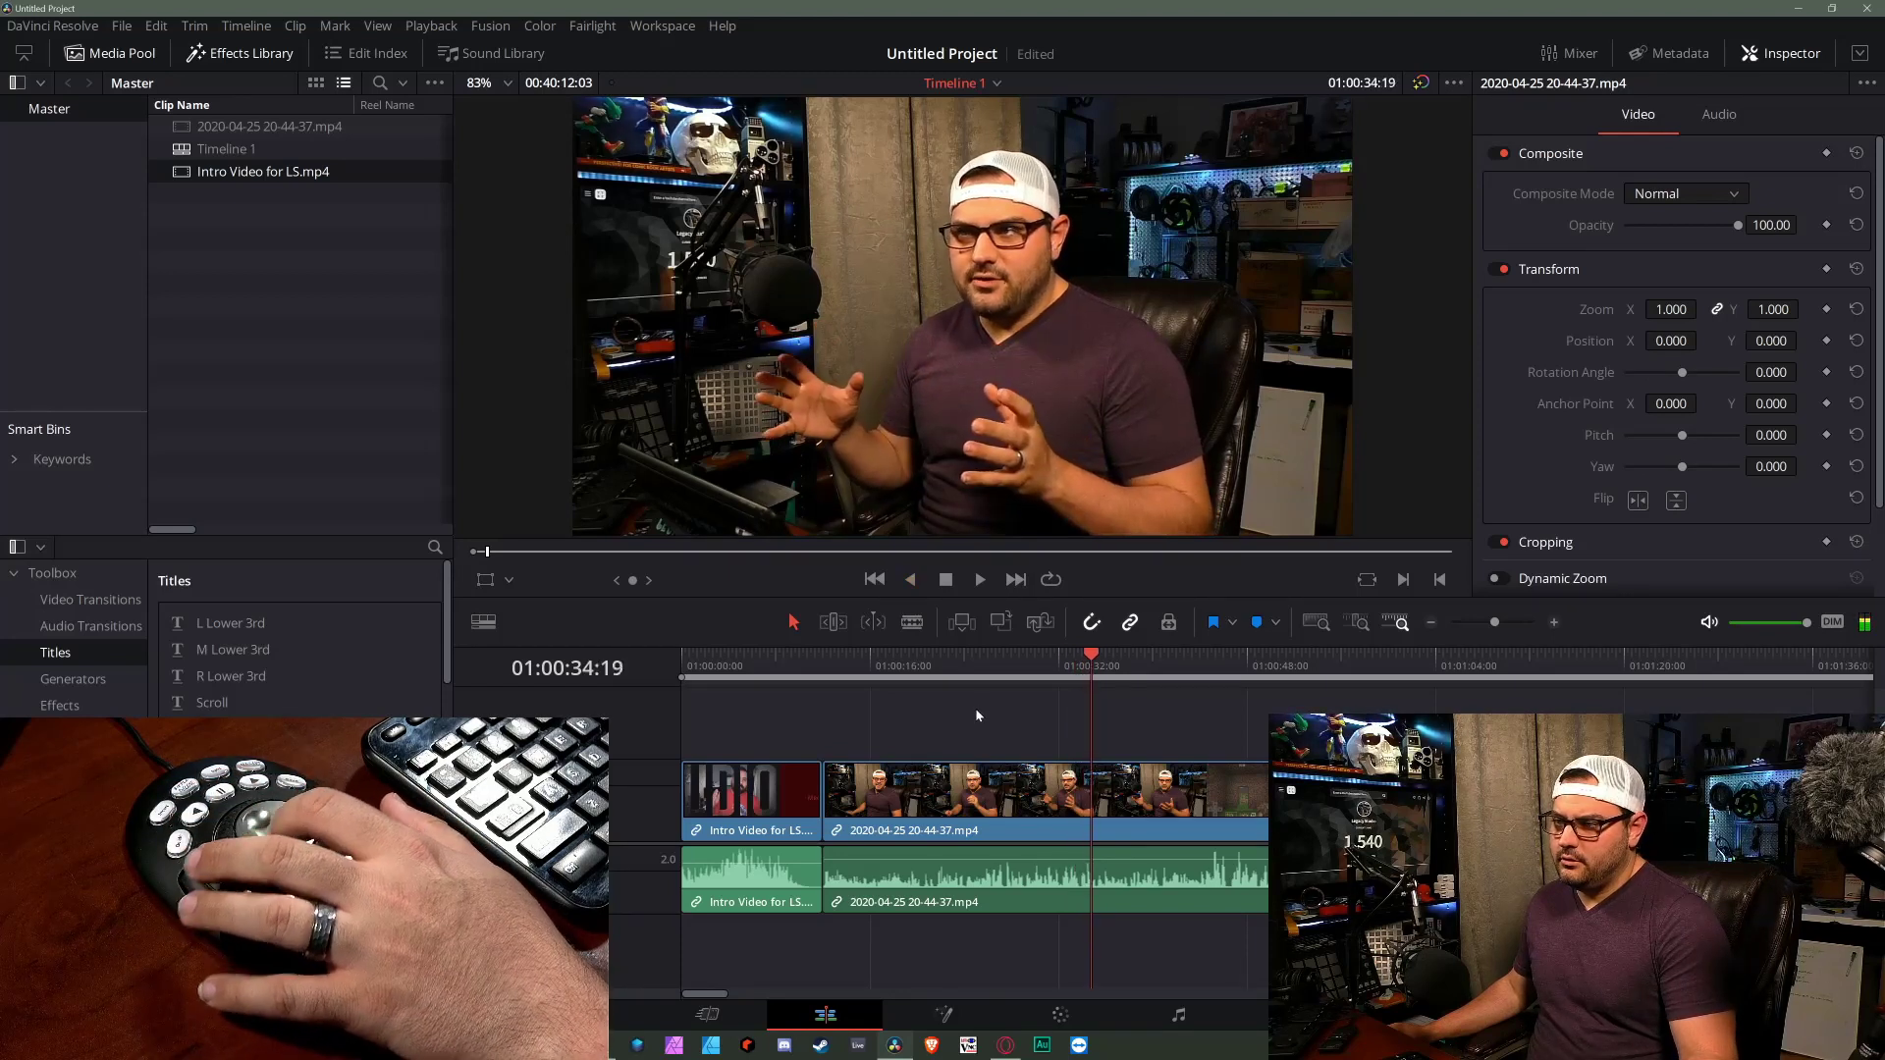
{"action": "key", "text": "j"}
{"action": "key", "text": "k"}
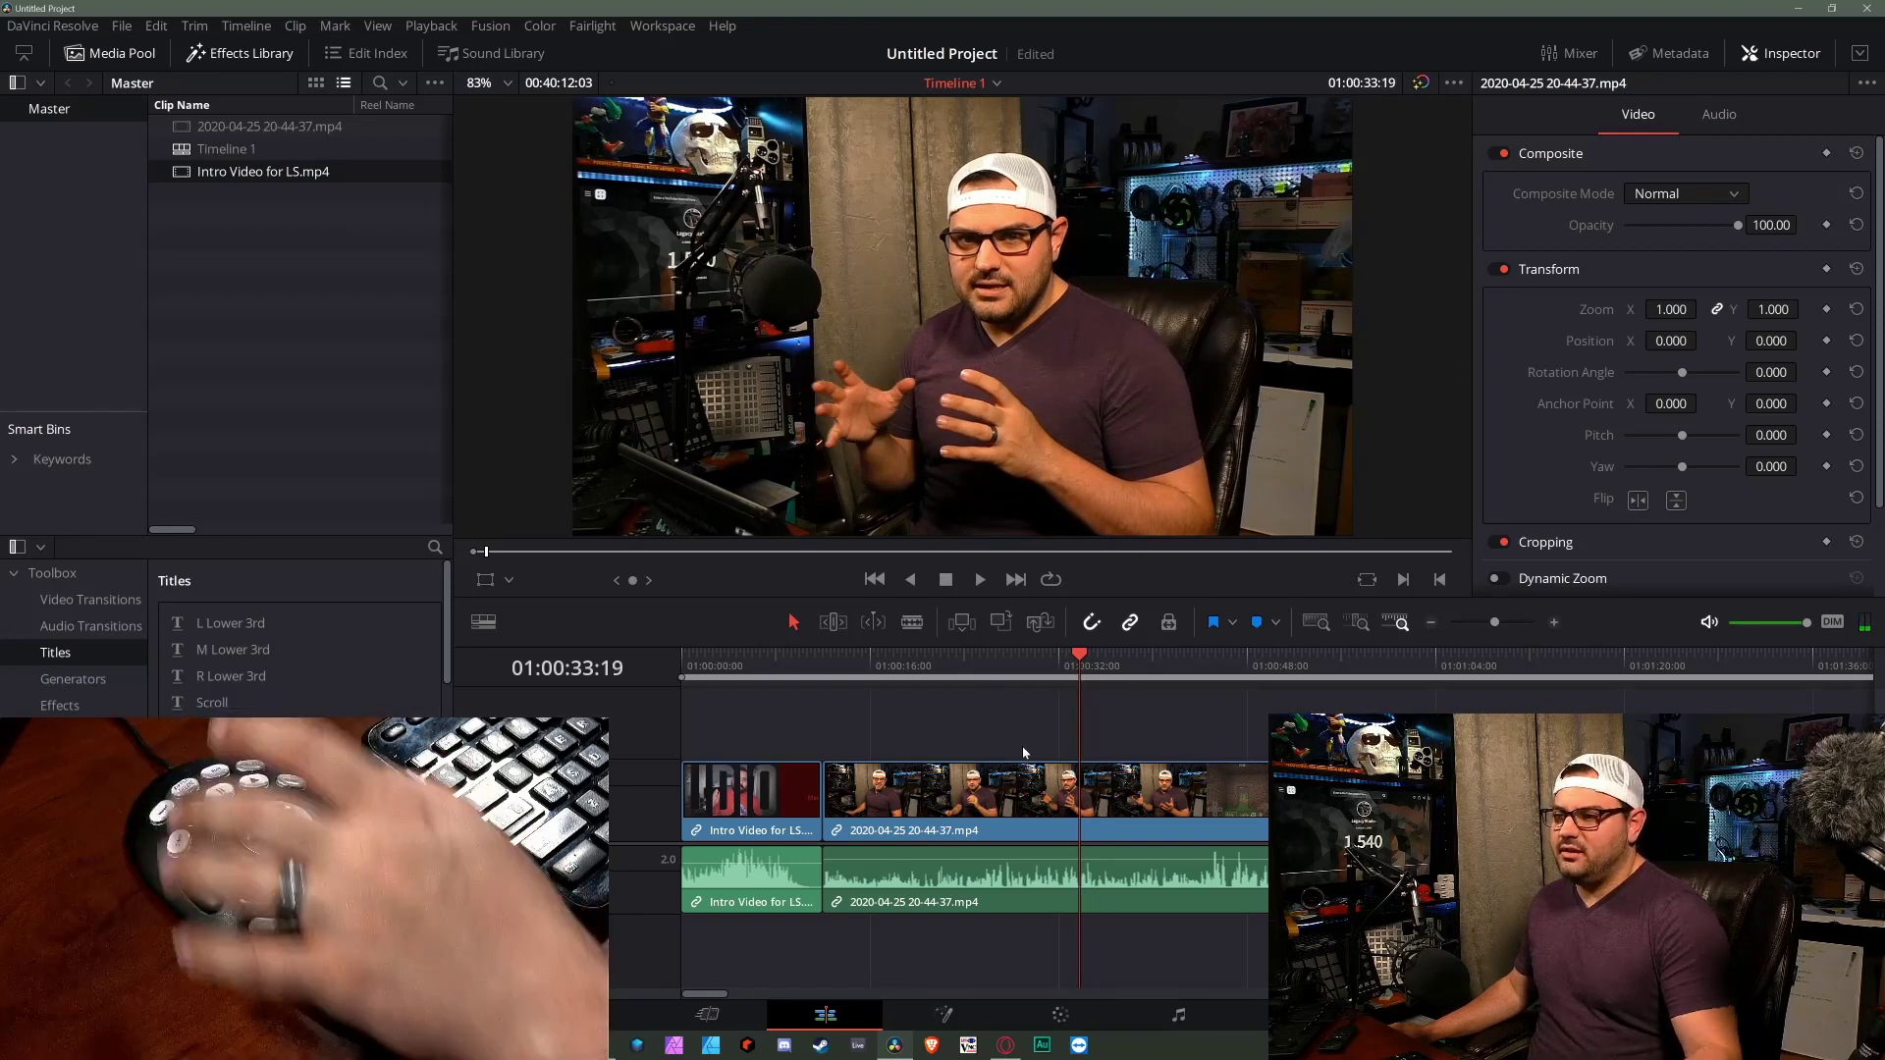
{"action": "key", "text": "ctrl+b"}
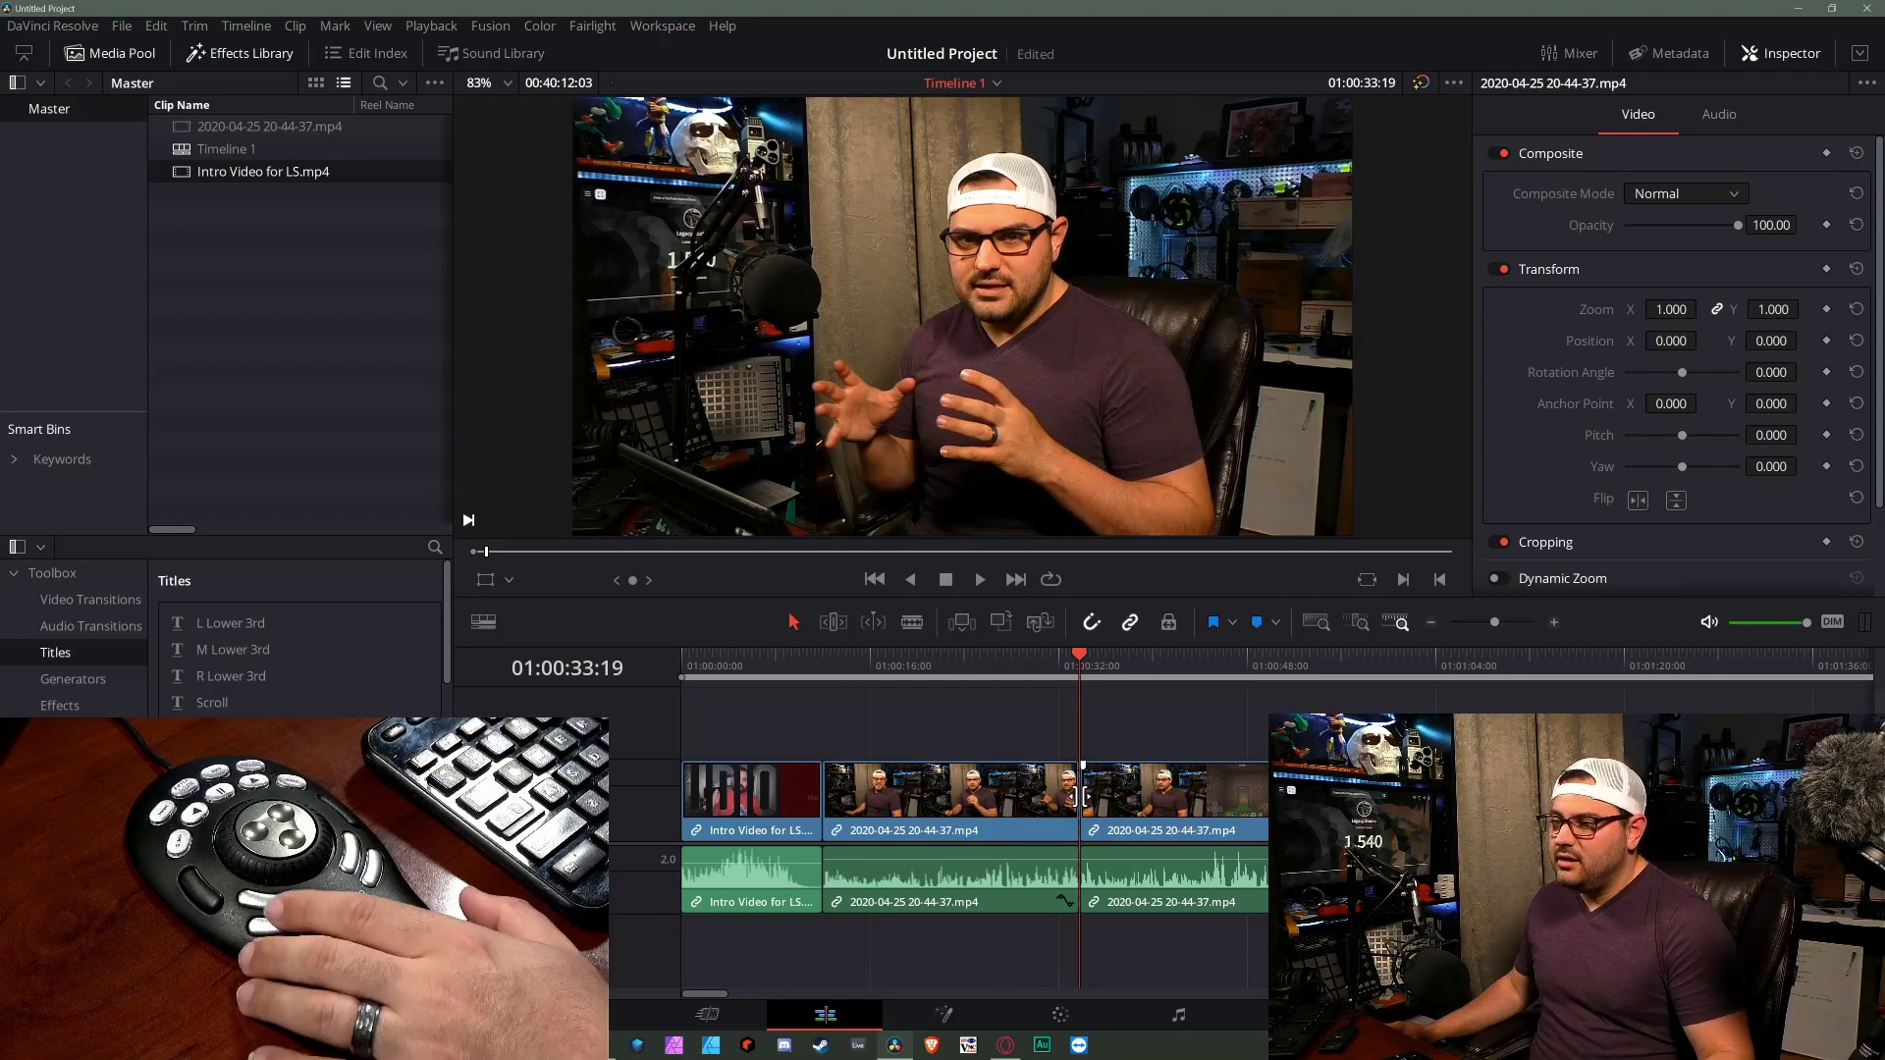
- Ripple-delete the middle section of the recording, then undo to restore it
{"action": "key", "text": "v"}
{"action": "key", "text": "shift+v"}
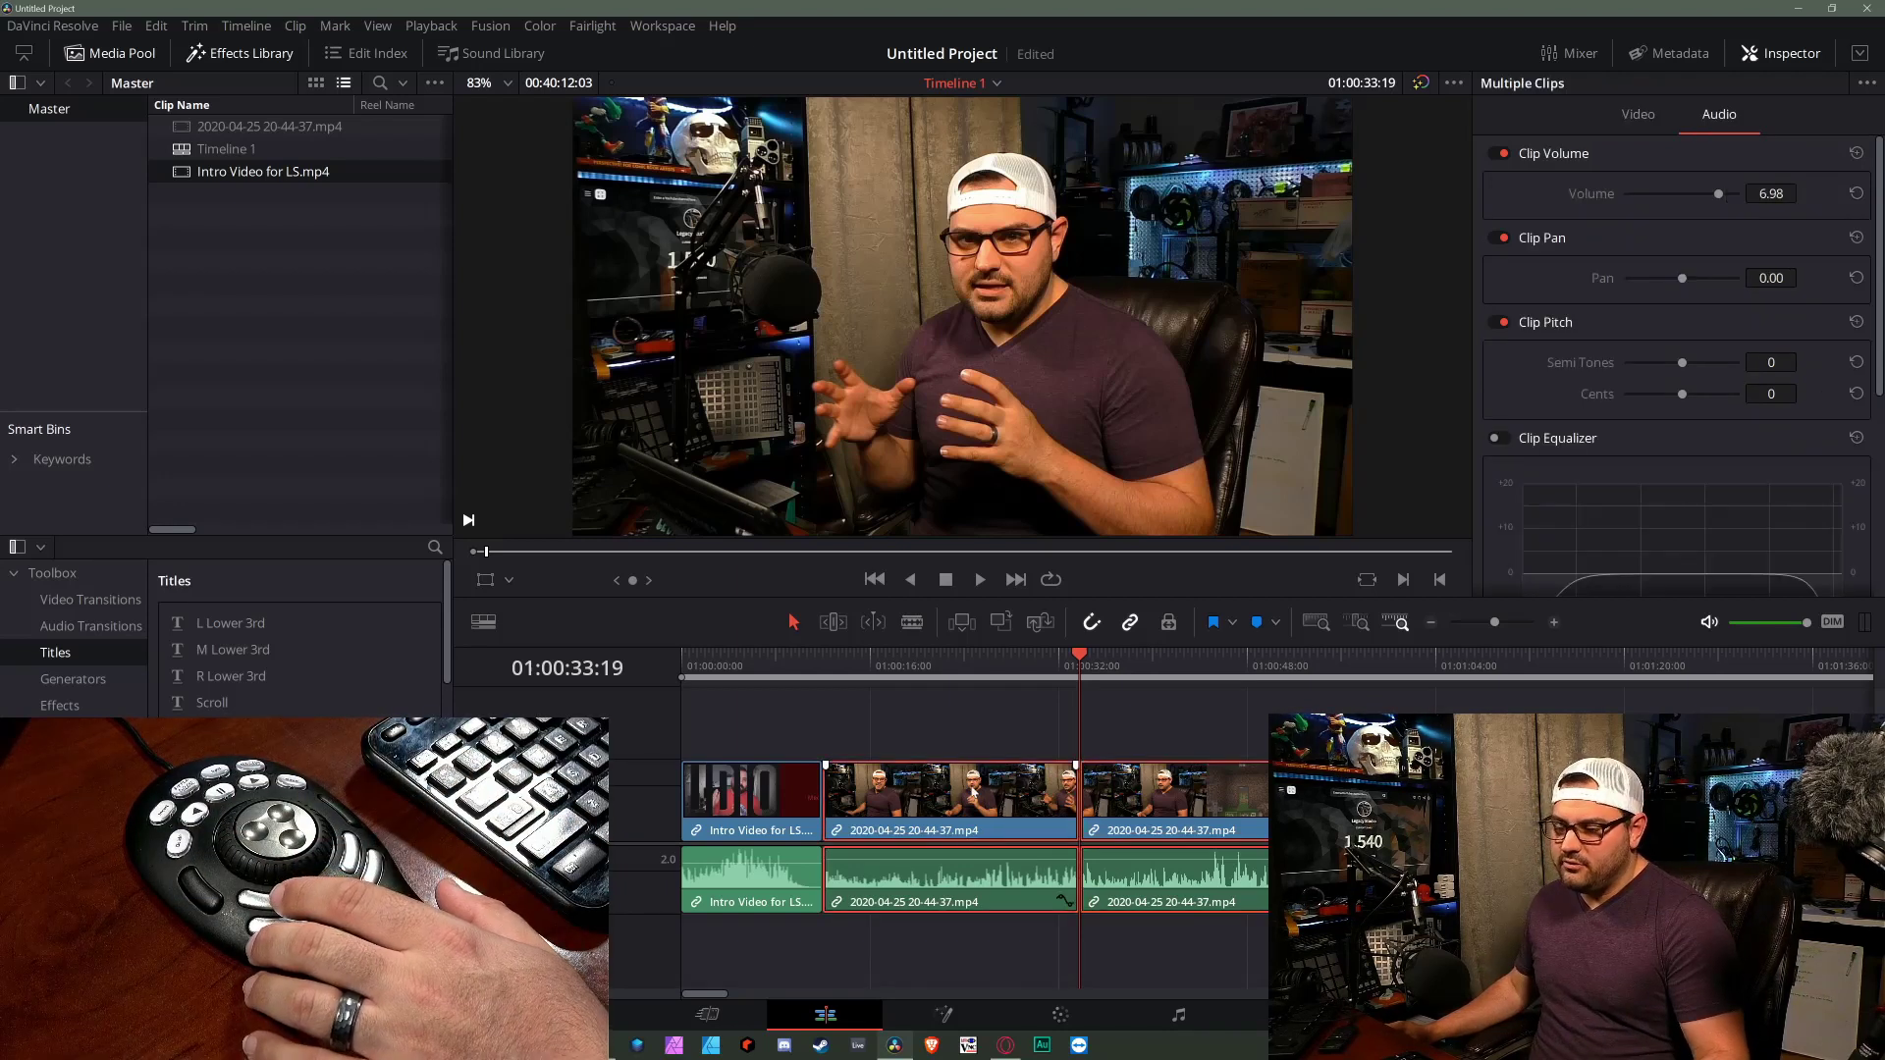
{"action": "left_click", "coordinate": [978, 795]}
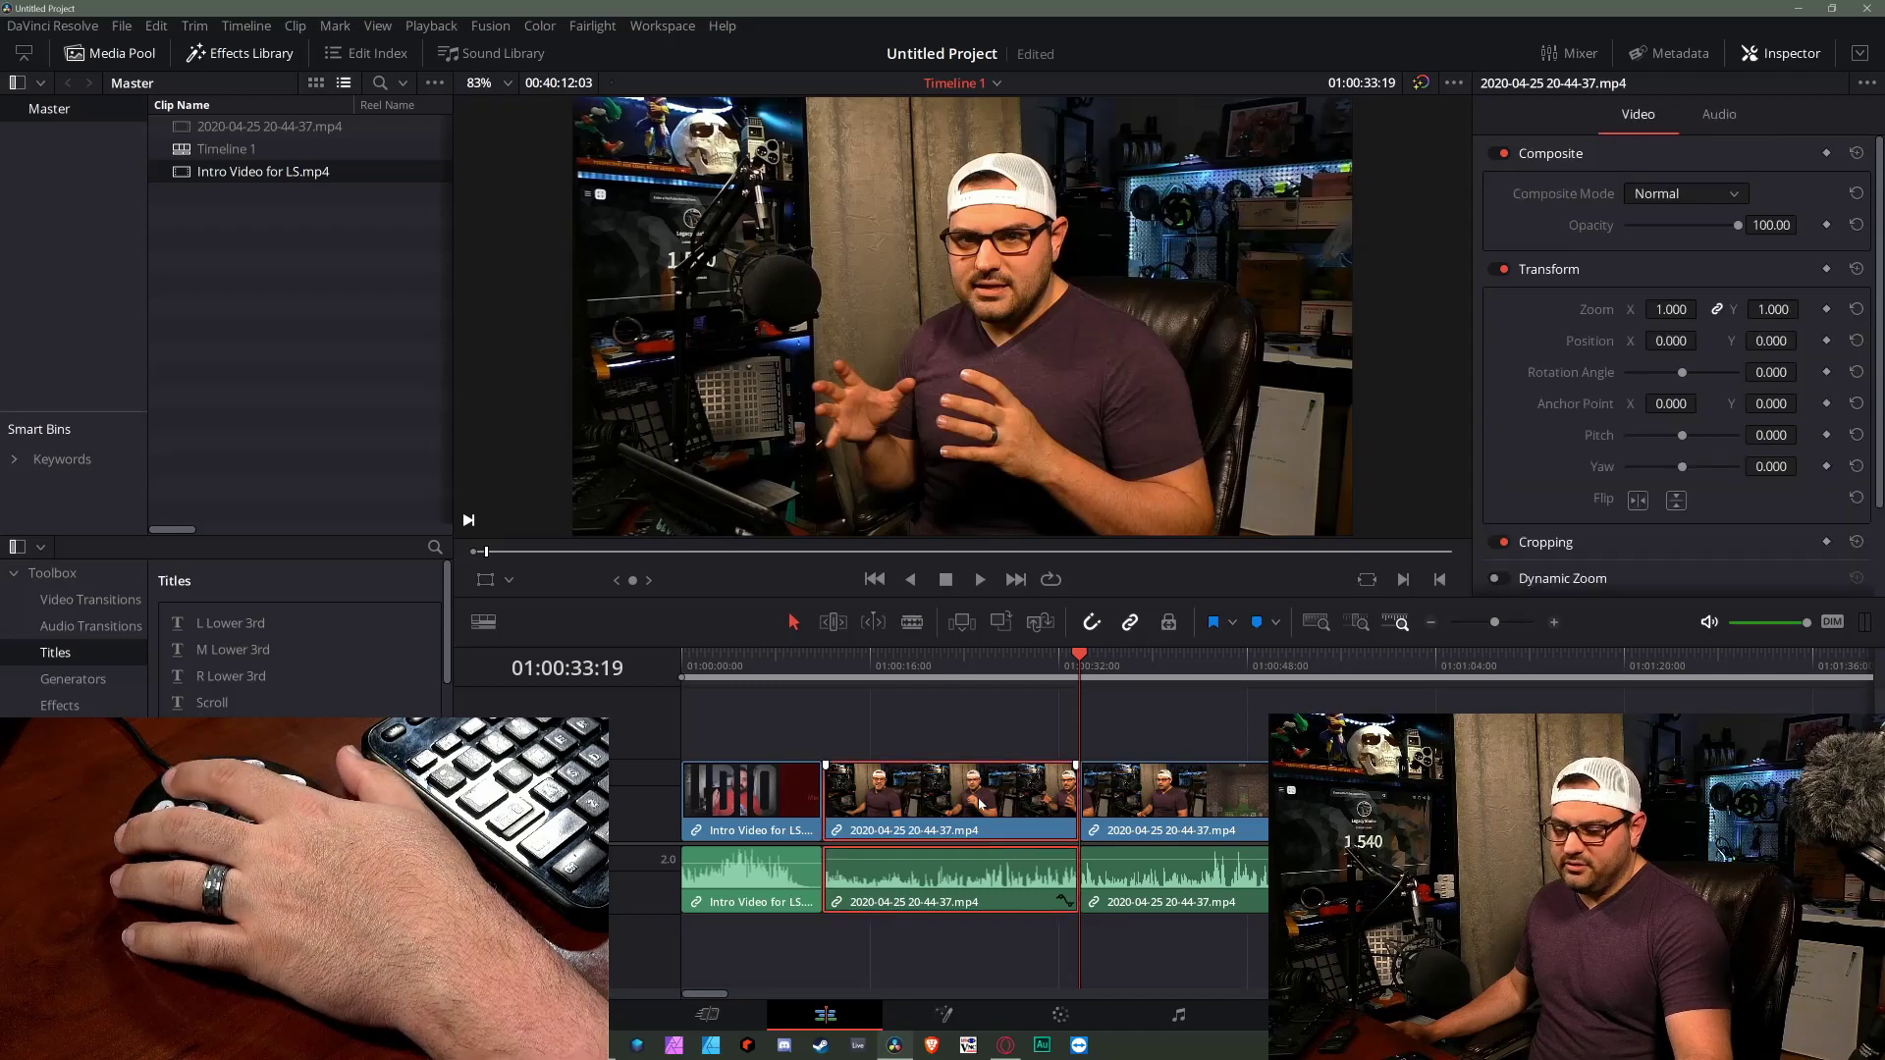
{"action": "key", "text": "Delete"}
{"action": "key", "text": "Up"}
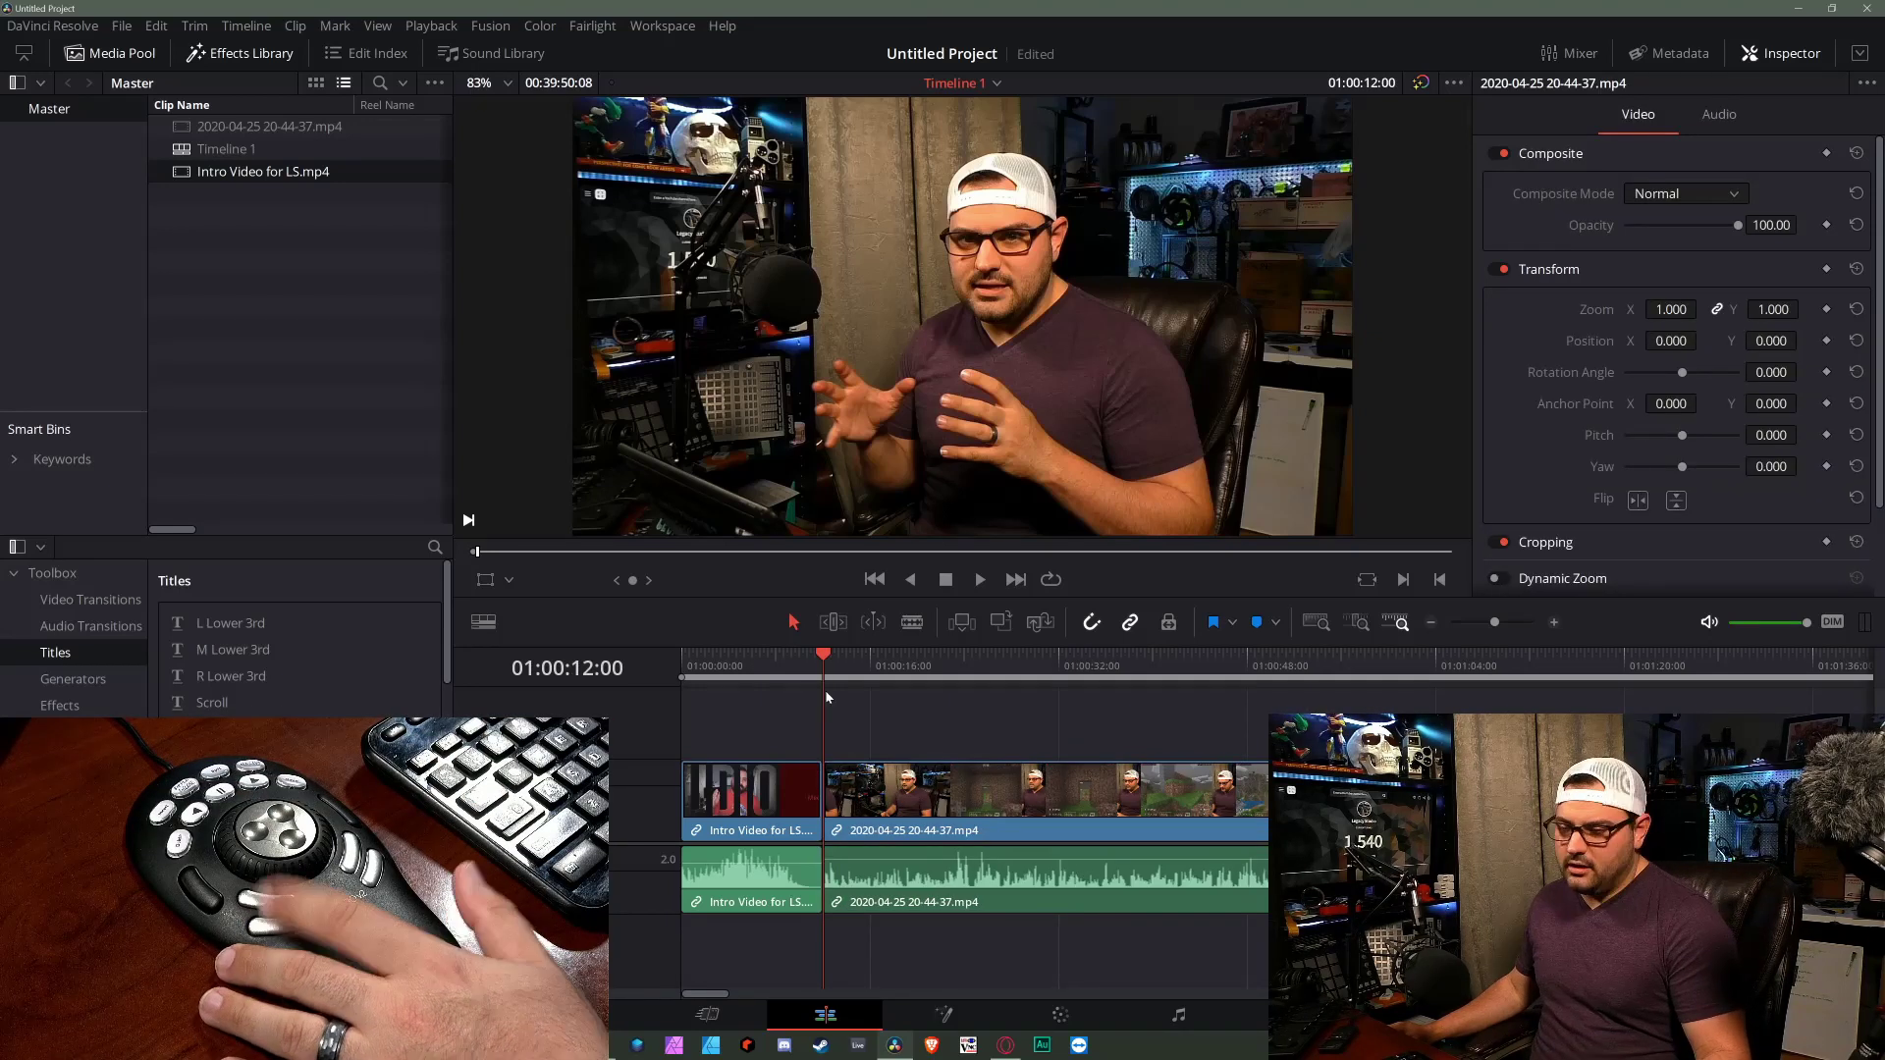
{"action": "key", "text": "ctrl+z"}
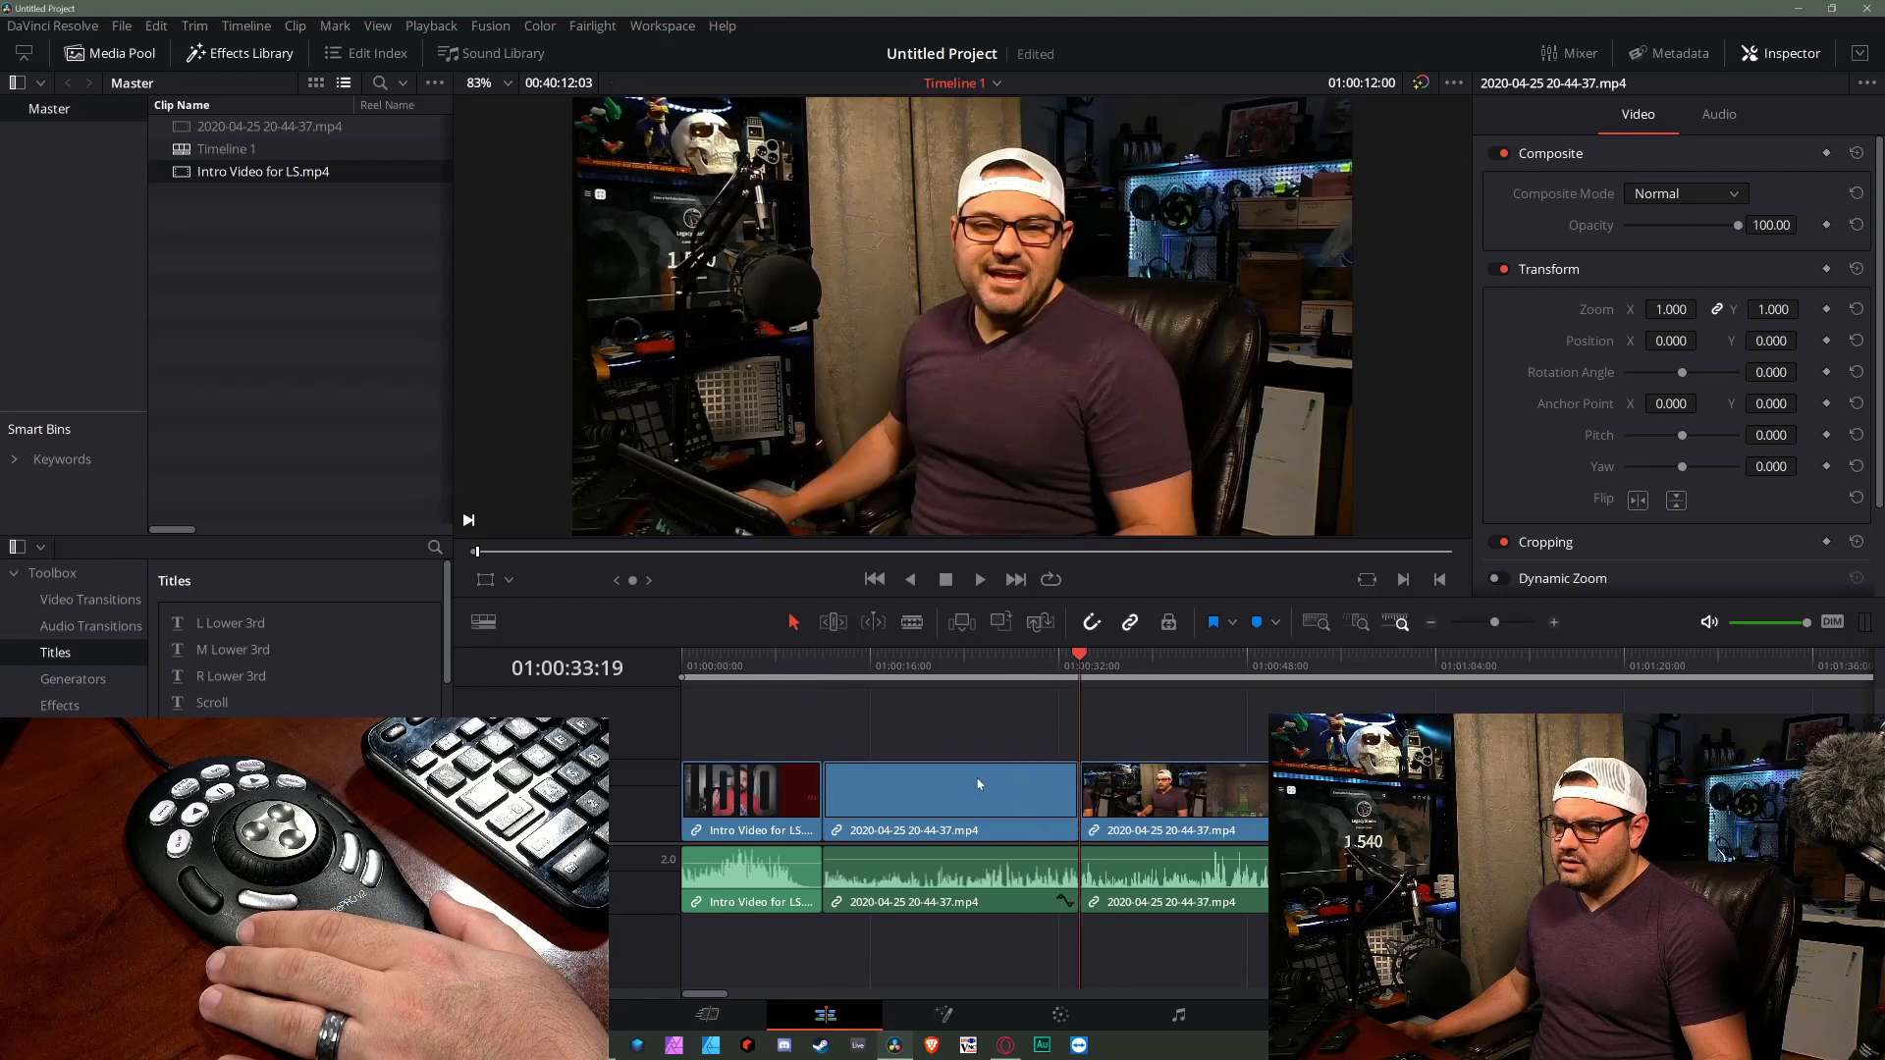
- Play back from about 01:00:27:29 to review the footage around the planned cut
{"action": "left_click", "coordinate": [1012, 664]}
{"action": "key", "text": "space"}
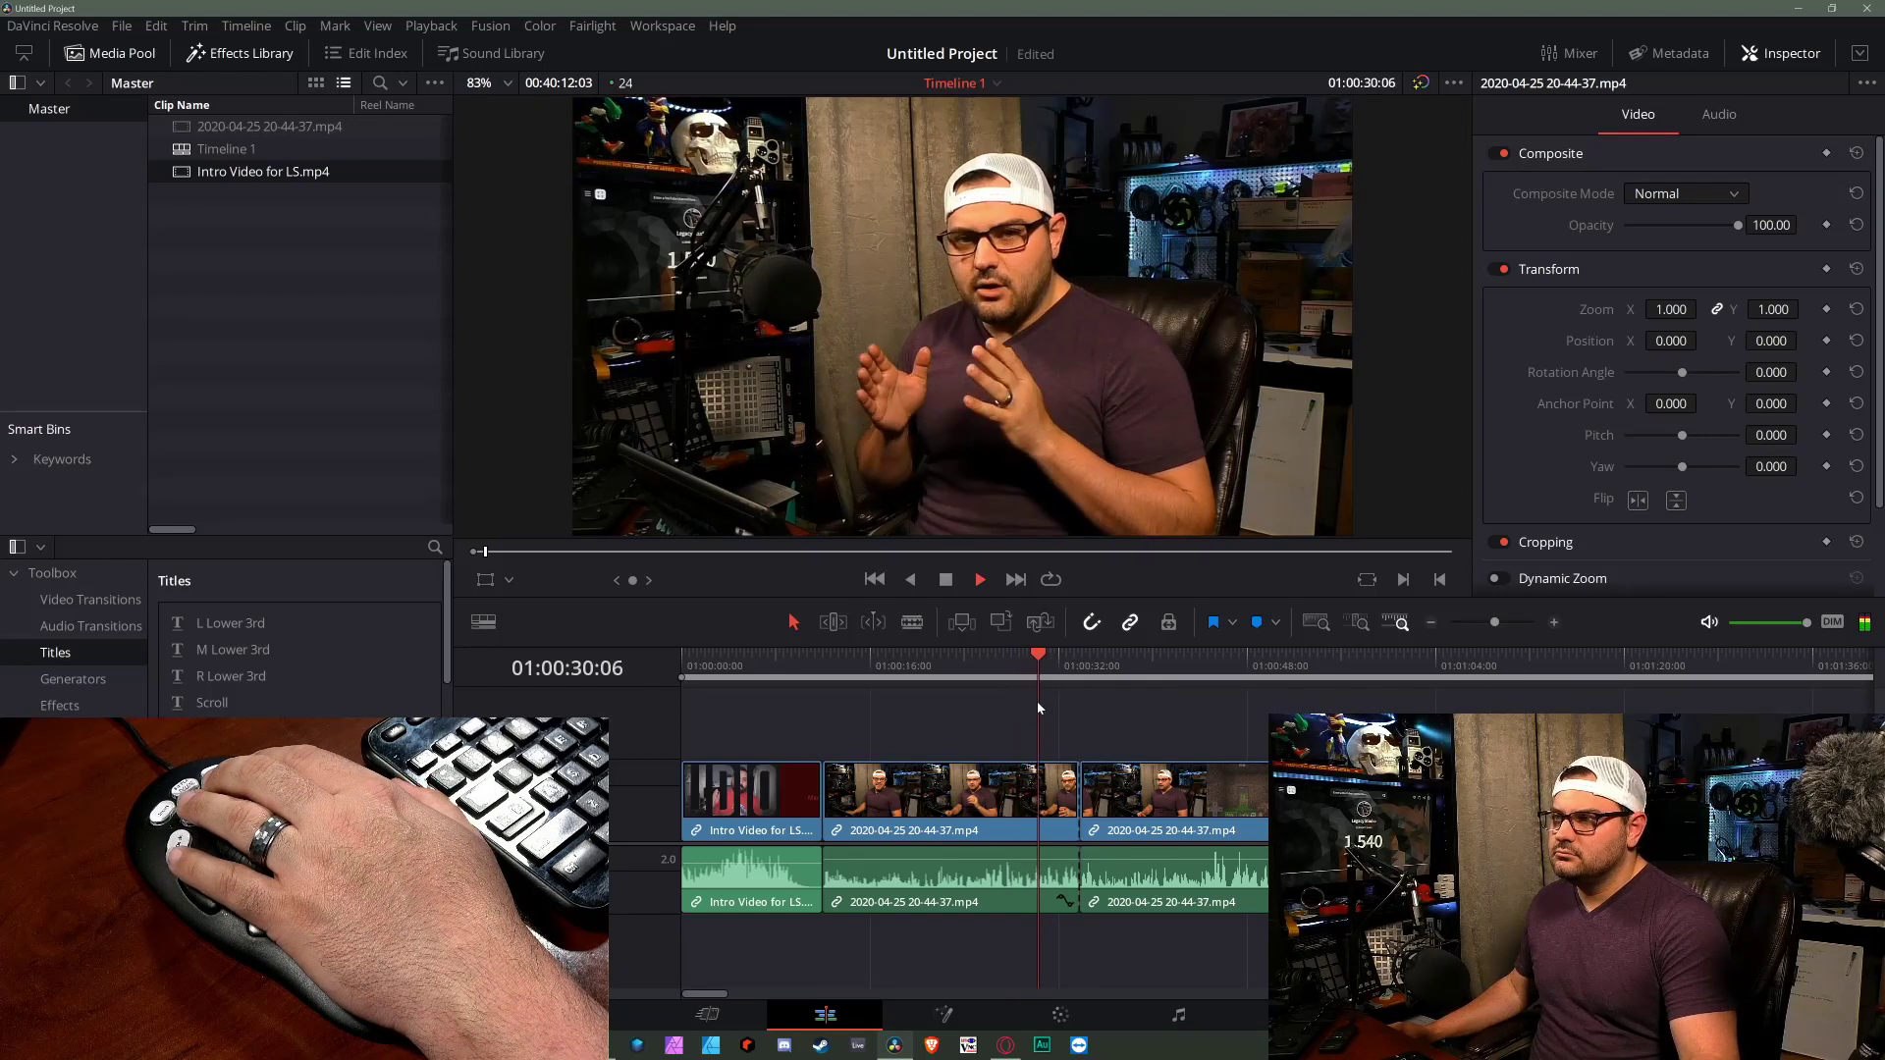
{"action": "key", "text": "space"}
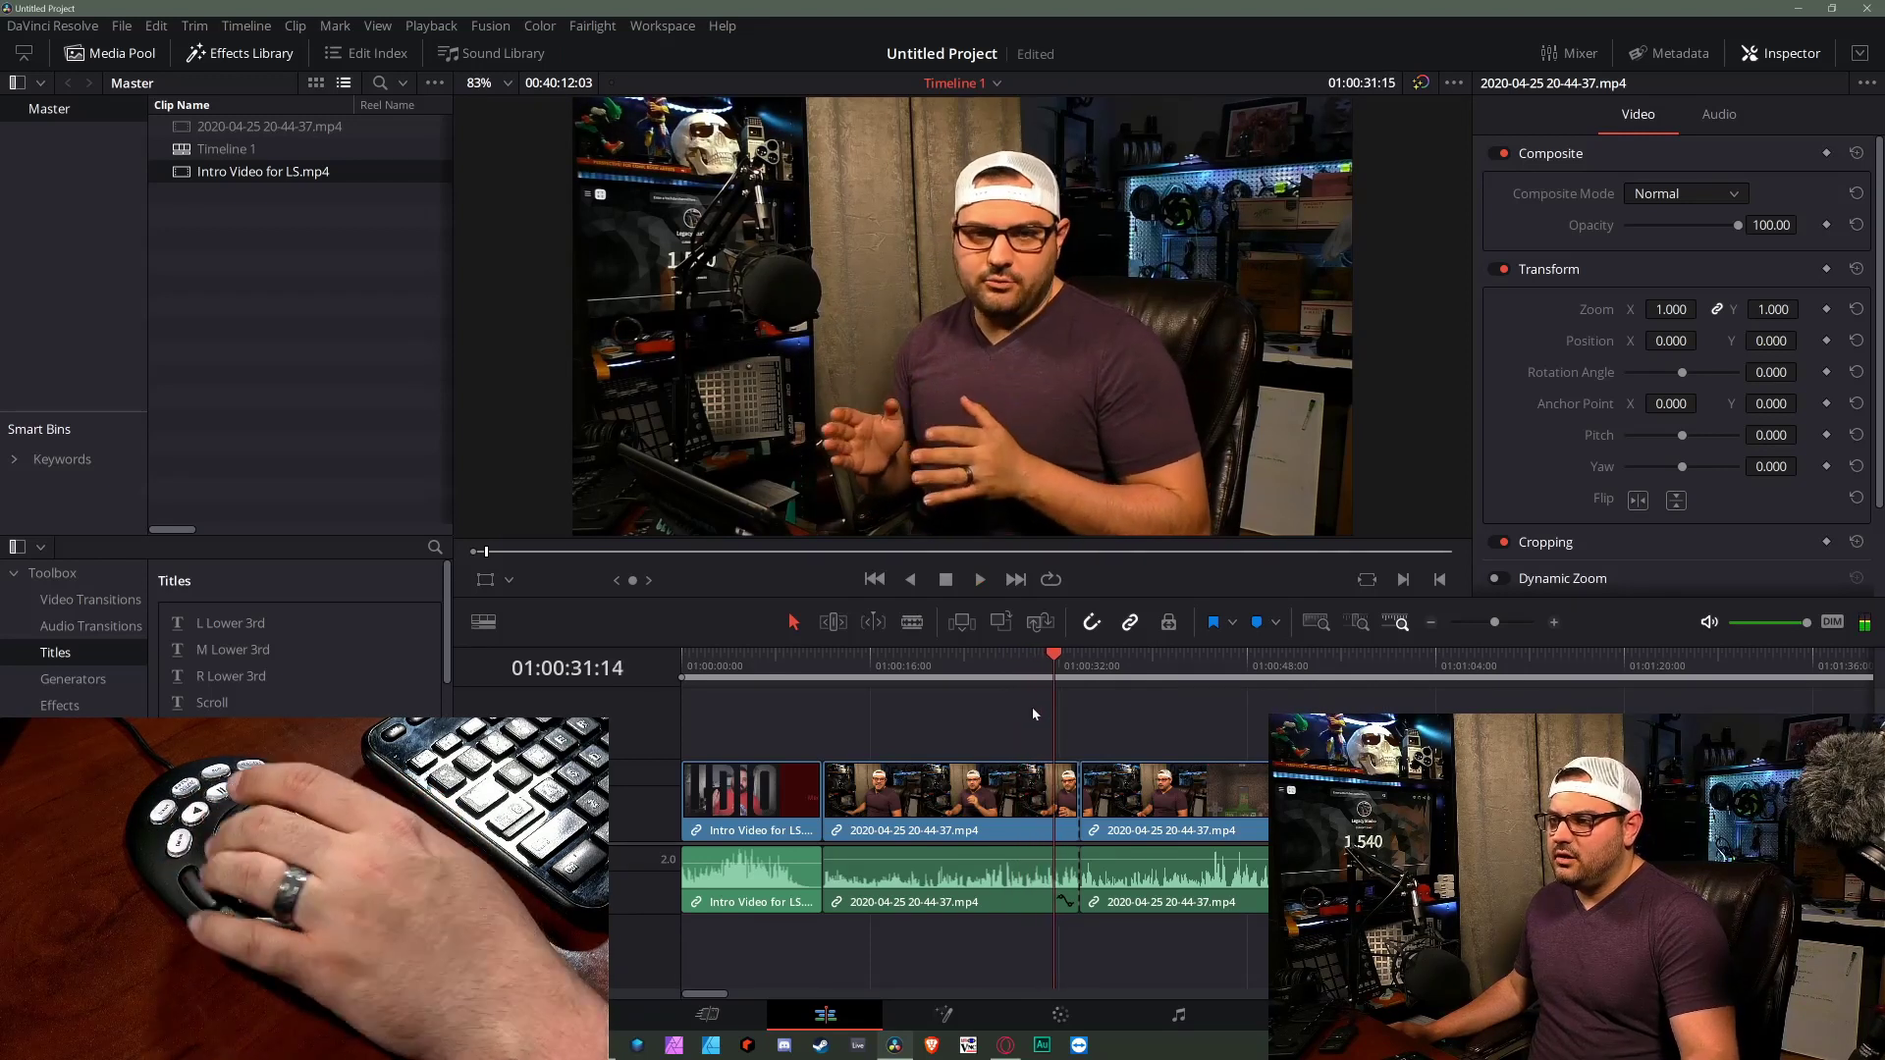
{"action": "key", "text": "space"}
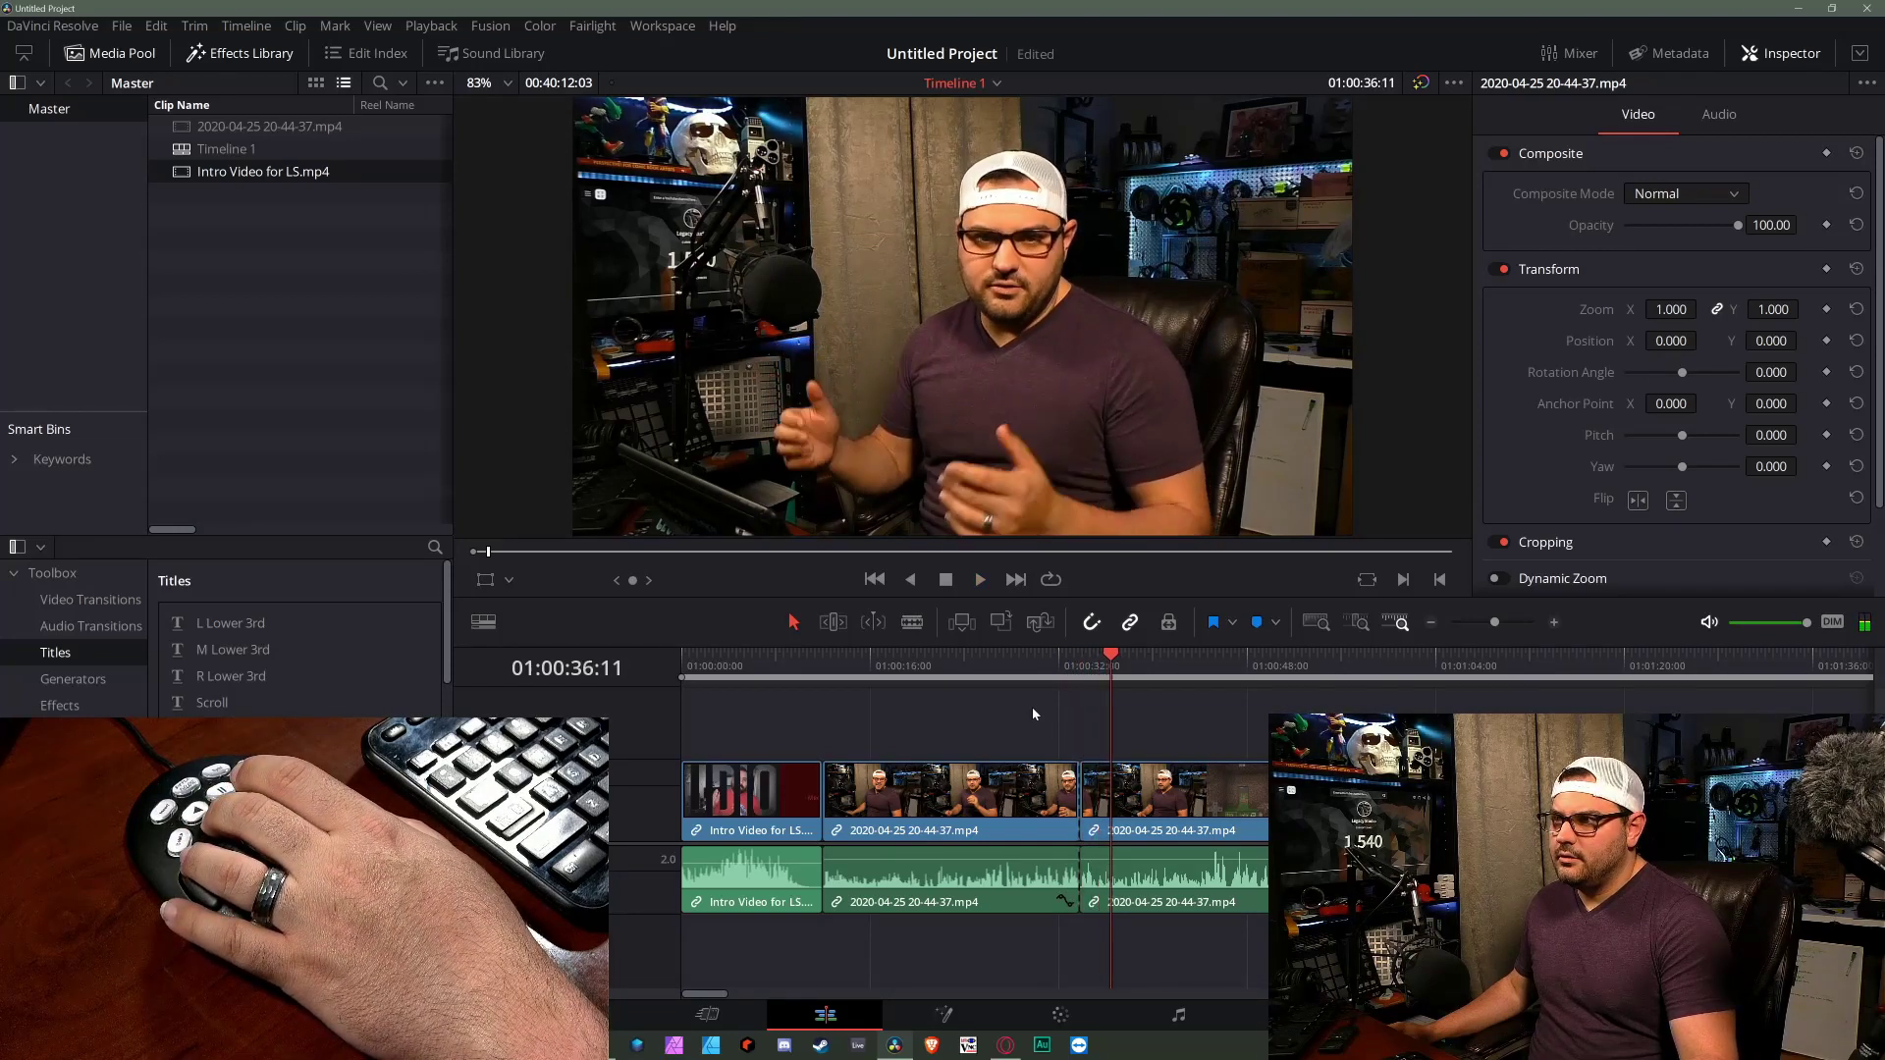
{"action": "key", "text": "j"}
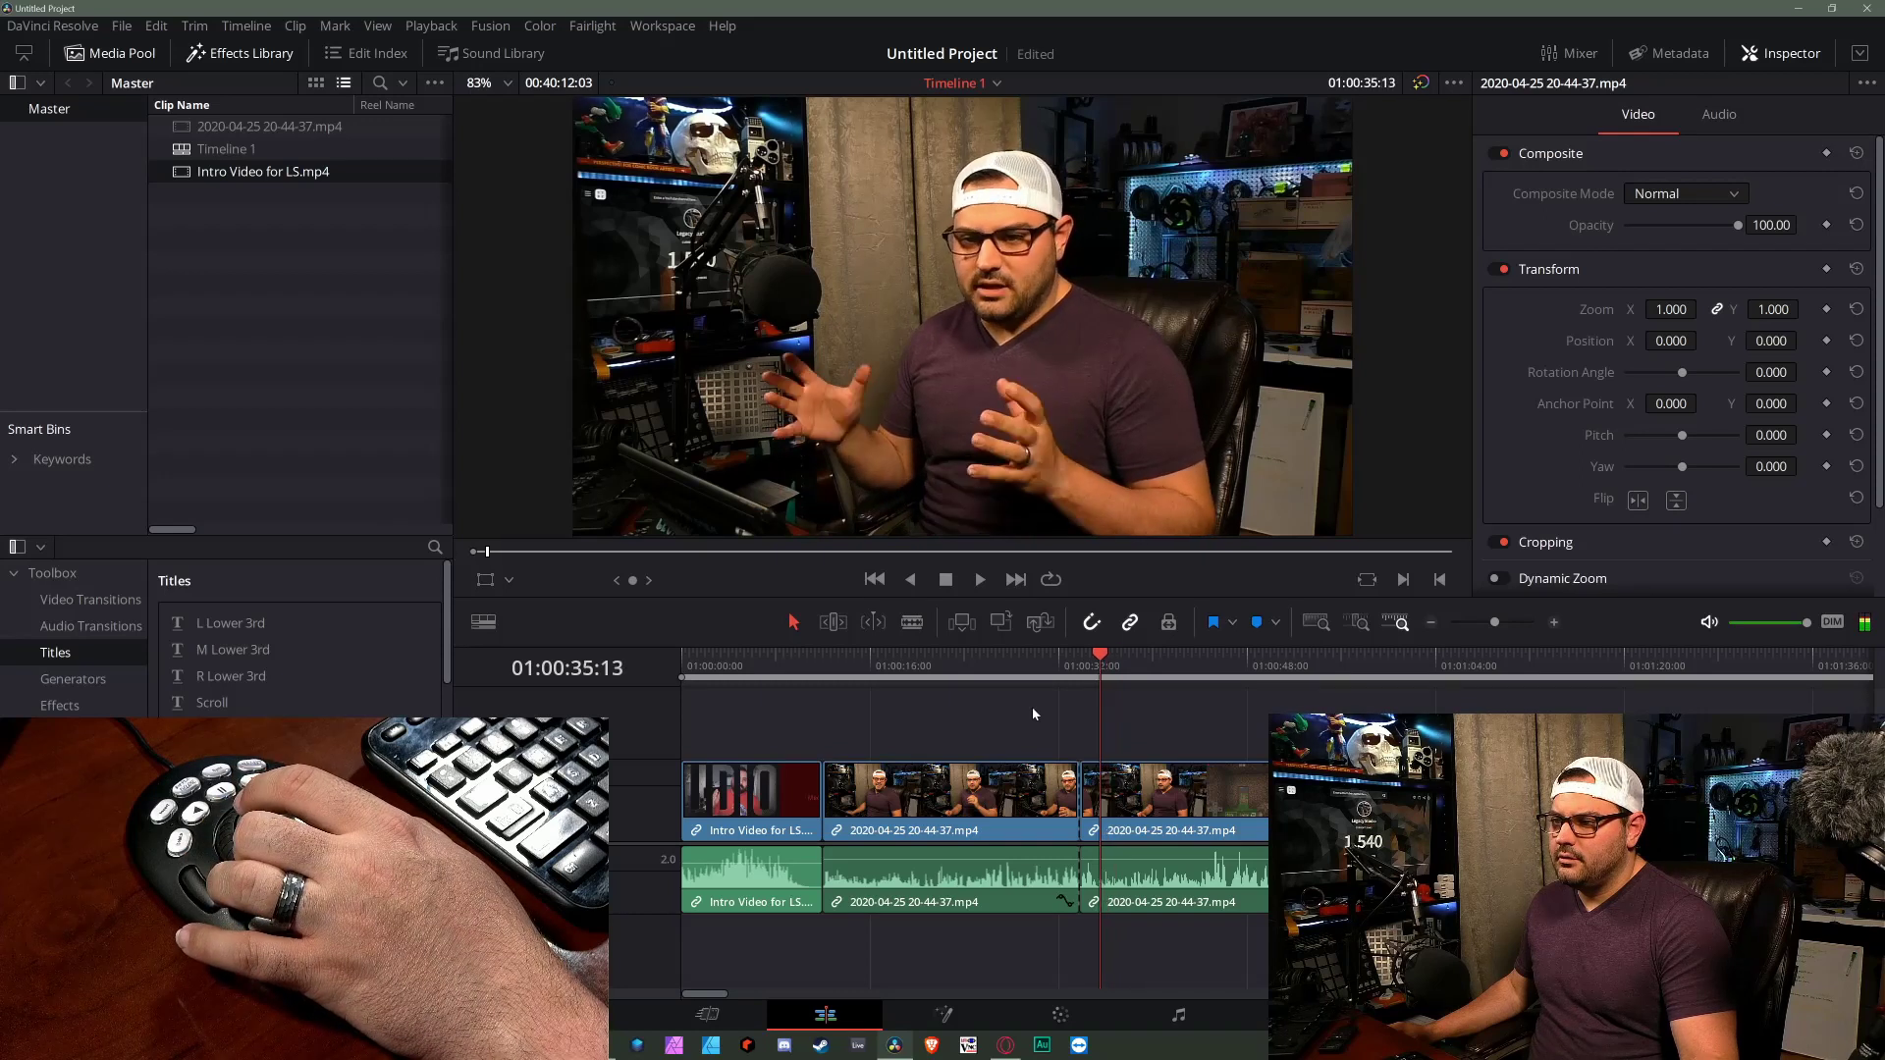
{"action": "key", "text": "l"}
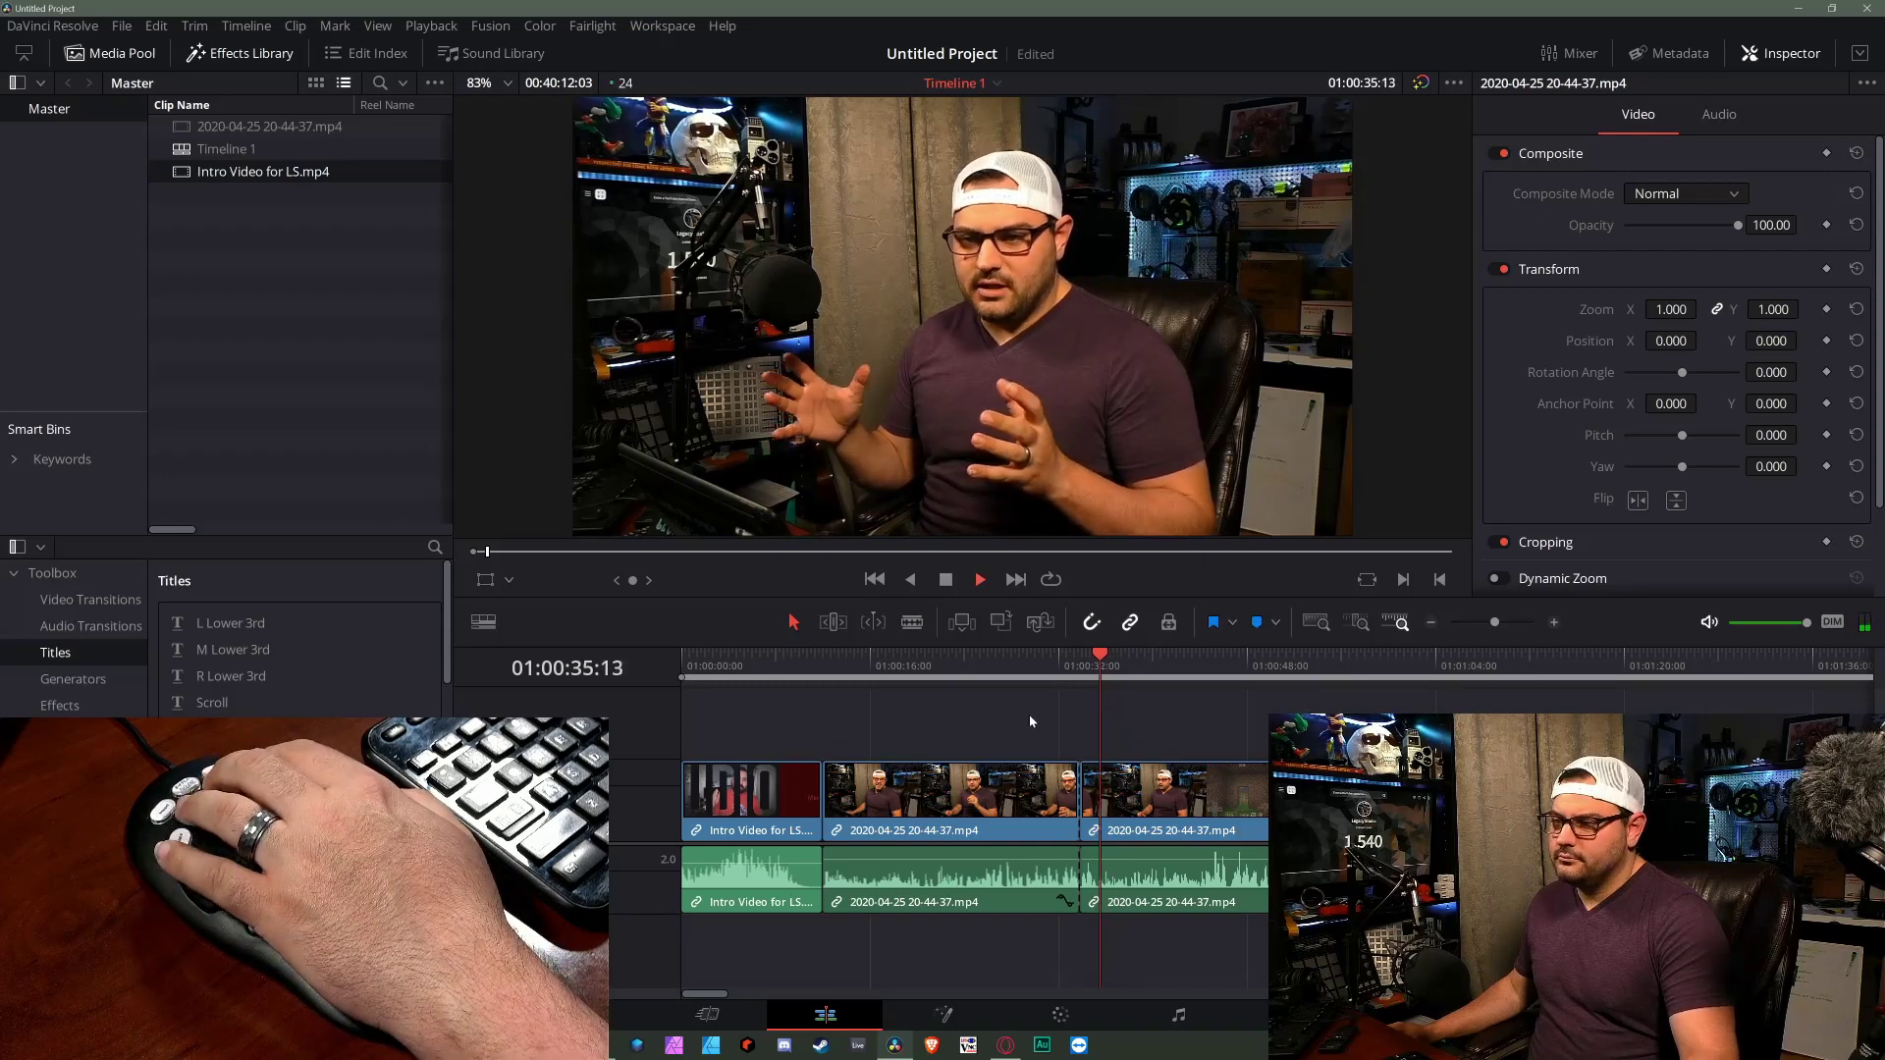
{"action": "key", "text": "j"}
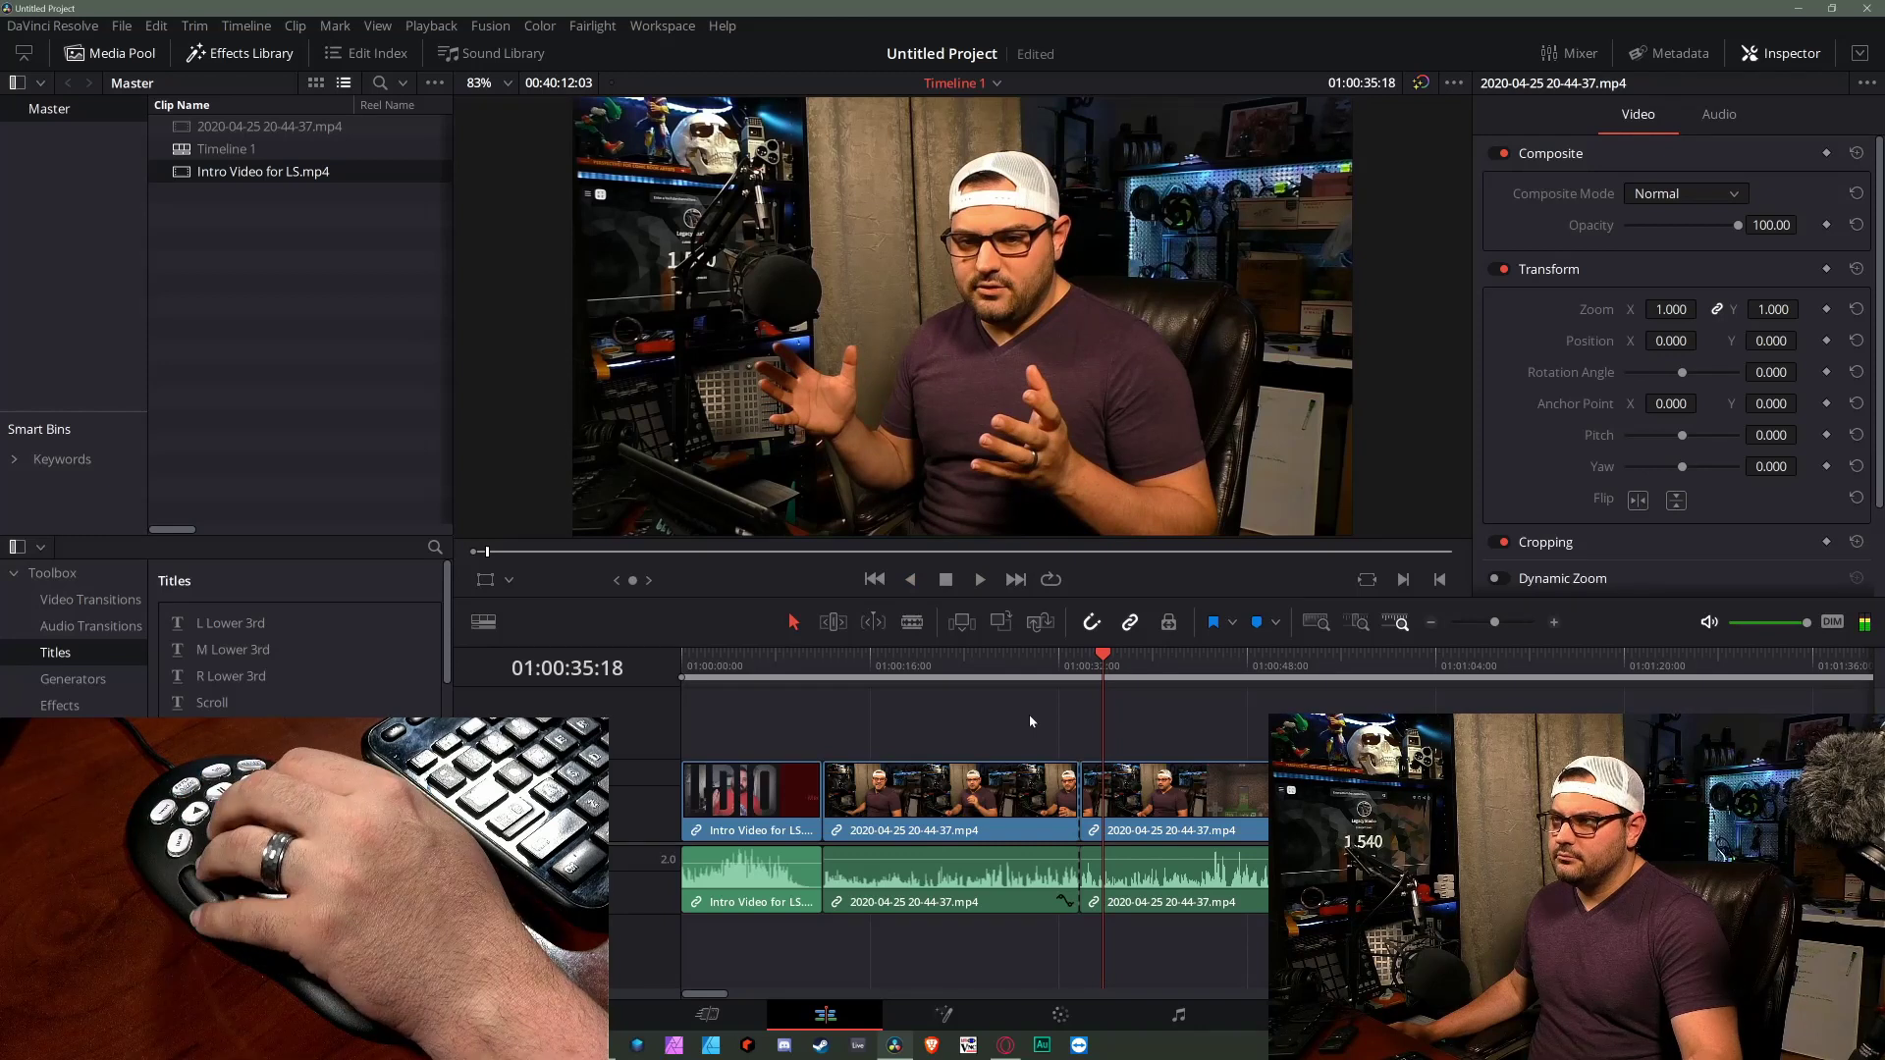
{"action": "key", "text": "k"}
- Step frame by frame to settle the playhead at 01:00:35:21
{"action": "key", "text": "Left"}
{"action": "key", "text": "Left"}
{"action": "key", "text": "Left"}
{"action": "key", "text": "Left"}
{"action": "key", "text": "Left"}
{"action": "key", "text": "Left"}
{"action": "key", "text": "Left"}
{"action": "key", "text": "Left"}
{"action": "key", "text": "Left"}
{"action": "key", "text": "Left"}
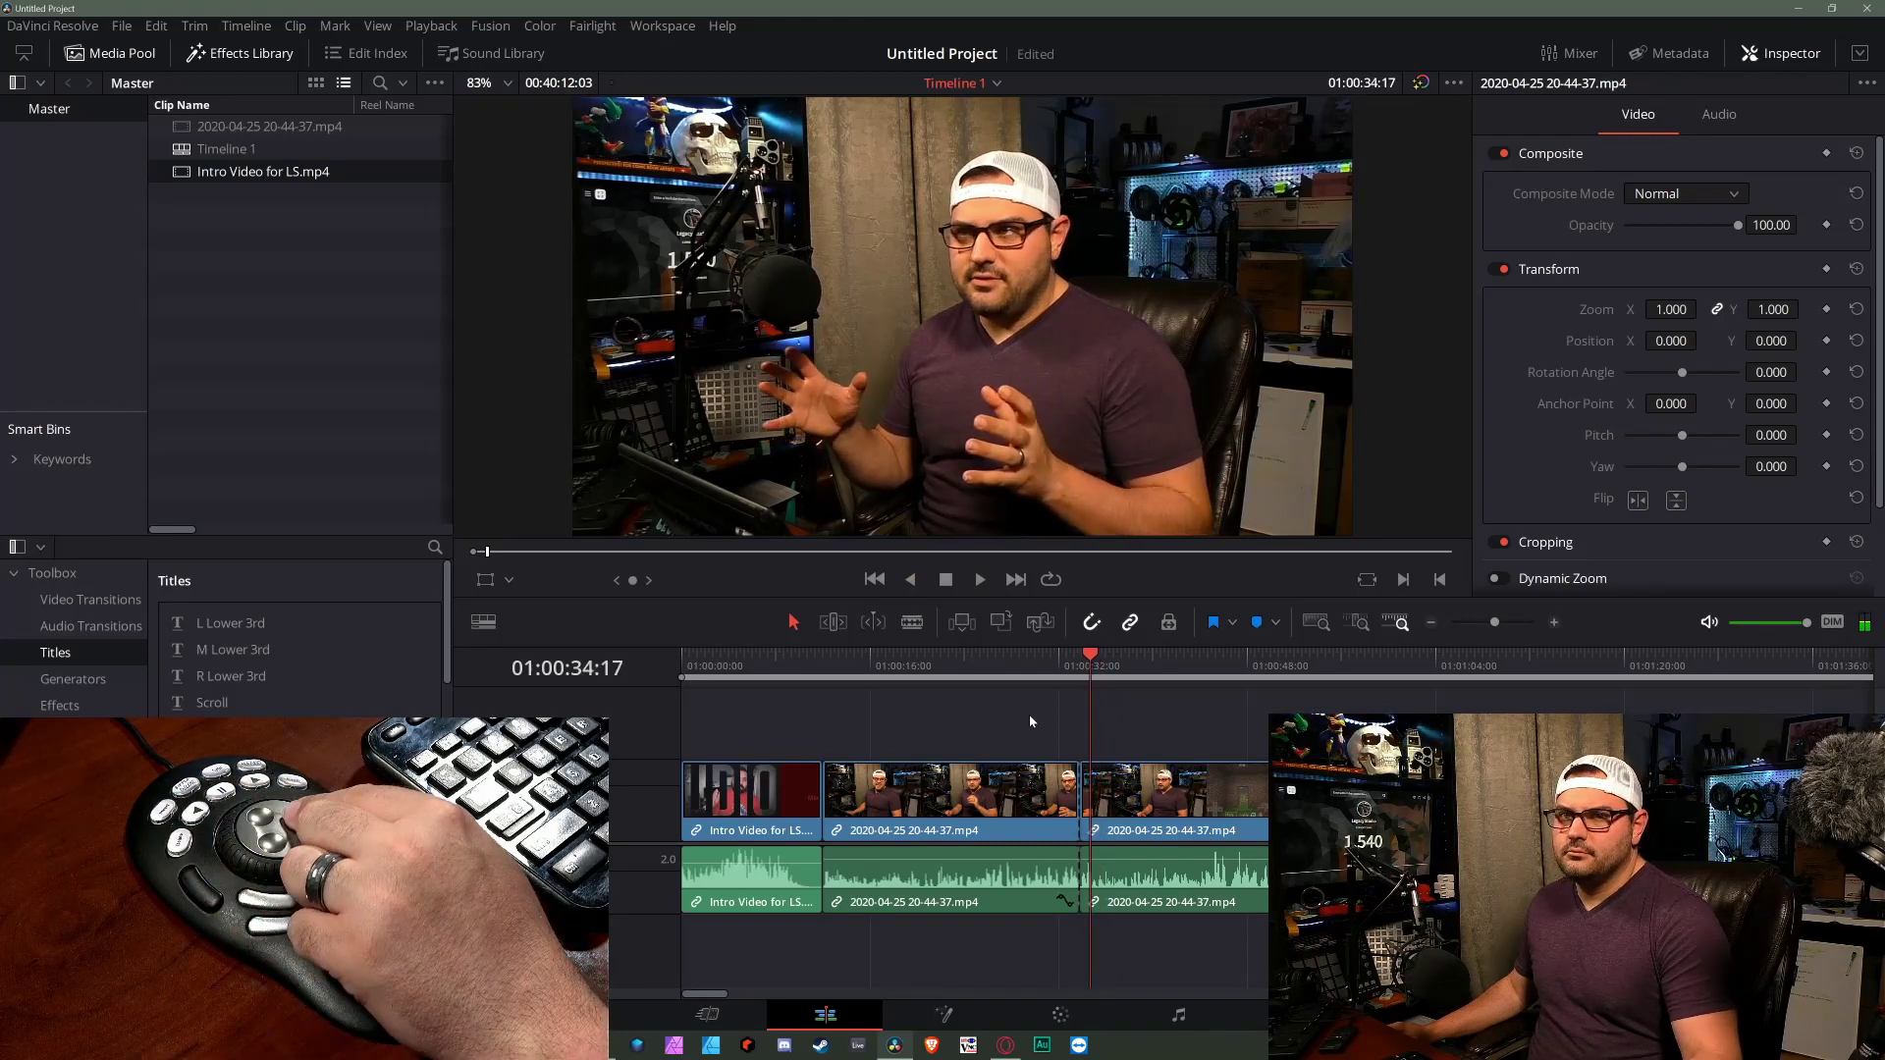
{"action": "key", "text": "Right"}
{"action": "key", "text": "Right"}
{"action": "key", "text": "Right"}
{"action": "key", "text": "Right"}
{"action": "key", "text": "Right"}
{"action": "key", "text": "Right"}
{"action": "key", "text": "Right"}
{"action": "key", "text": "Right"}
{"action": "key", "text": "Right"}
{"action": "key", "text": "Right"}
{"action": "key", "text": "Right"}
{"action": "key", "text": "Right"}
{"action": "key", "text": "Right"}
{"action": "key", "text": "Right"}
{"action": "key", "text": "Right"}
{"action": "key", "text": "Right"}
{"action": "key", "text": "Right"}
{"action": "key", "text": "Right"}
{"action": "key", "text": "Right"}
{"action": "key", "text": "Right"}
{"action": "key", "text": "Right"}
{"action": "key", "text": "Right"}
{"action": "key", "text": "Right"}
{"action": "key", "text": "Right"}
{"action": "key", "text": "Right"}
{"action": "key", "text": "Right"}
{"action": "key", "text": "Right"}
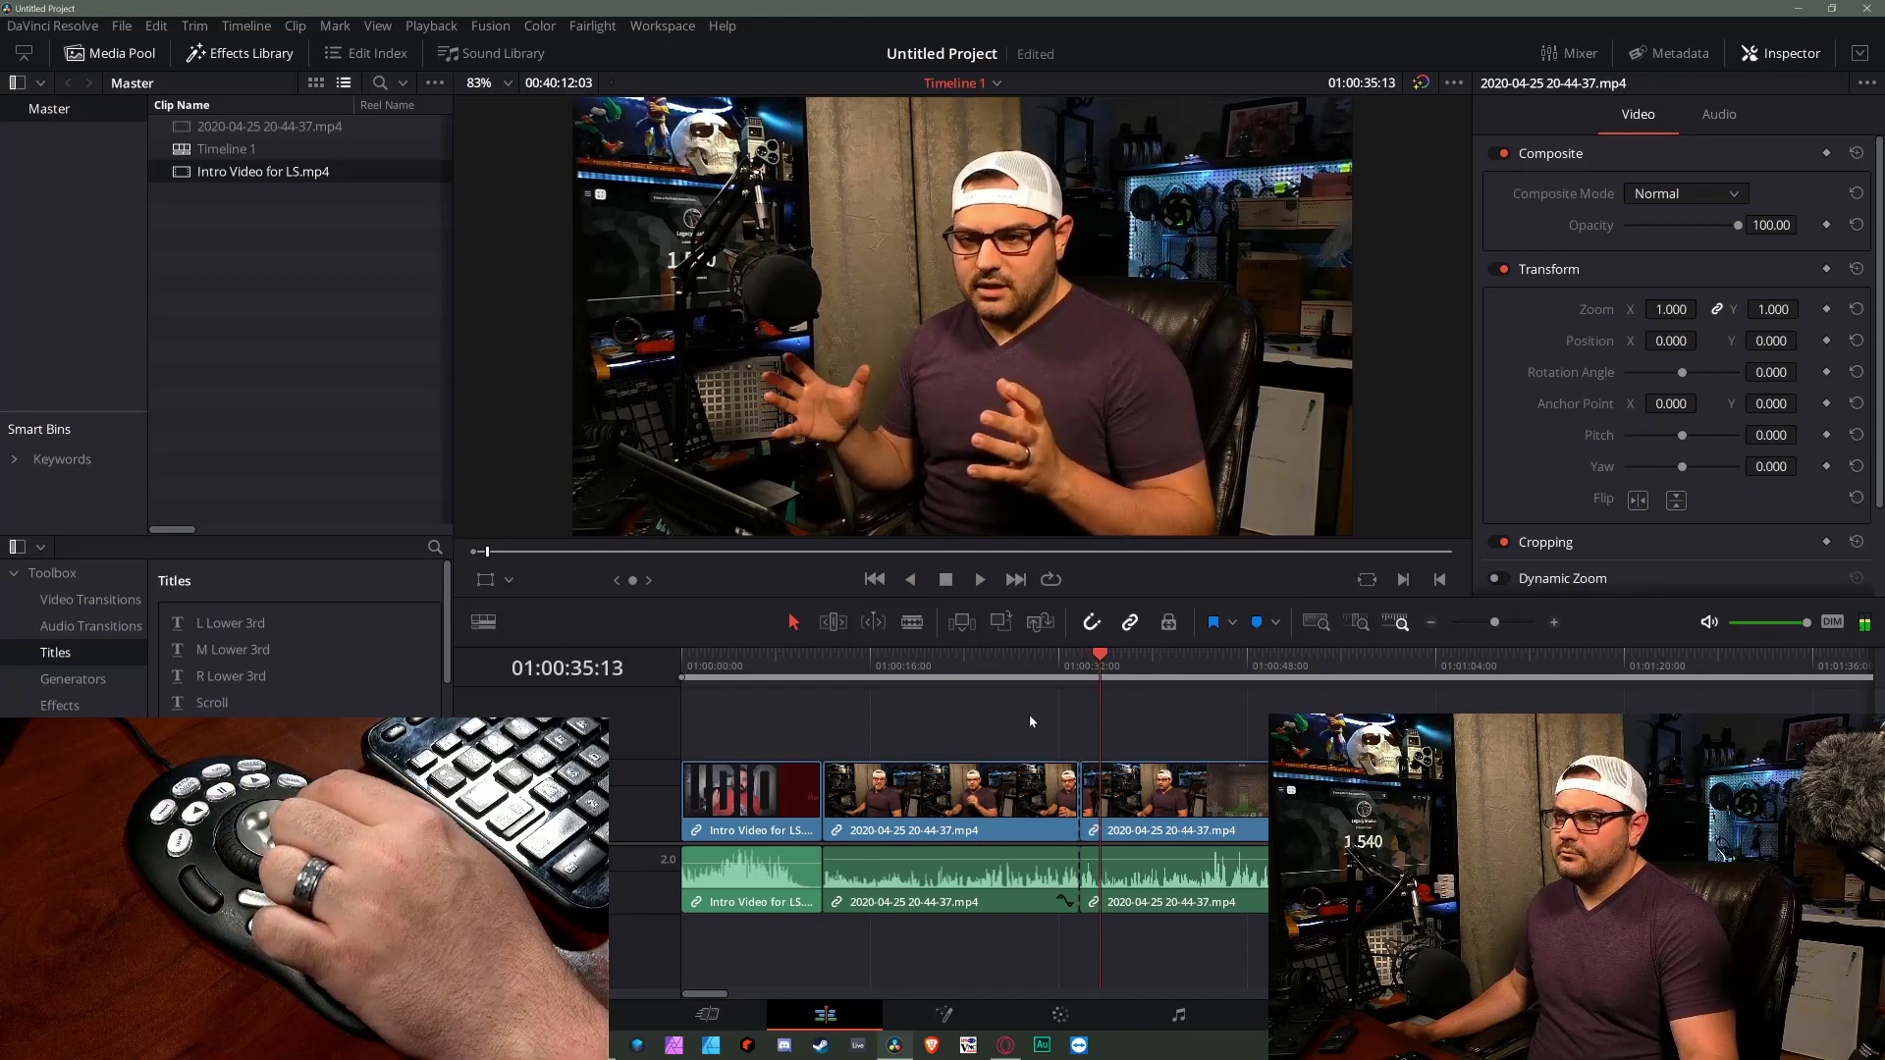
{"action": "key", "text": "Right"}
{"action": "key", "text": "Left"}
{"action": "key", "text": "Left"}
{"action": "key", "text": "Left"}
{"action": "key", "text": "Left"}
{"action": "key", "text": "Left"}
{"action": "key", "text": "Left"}
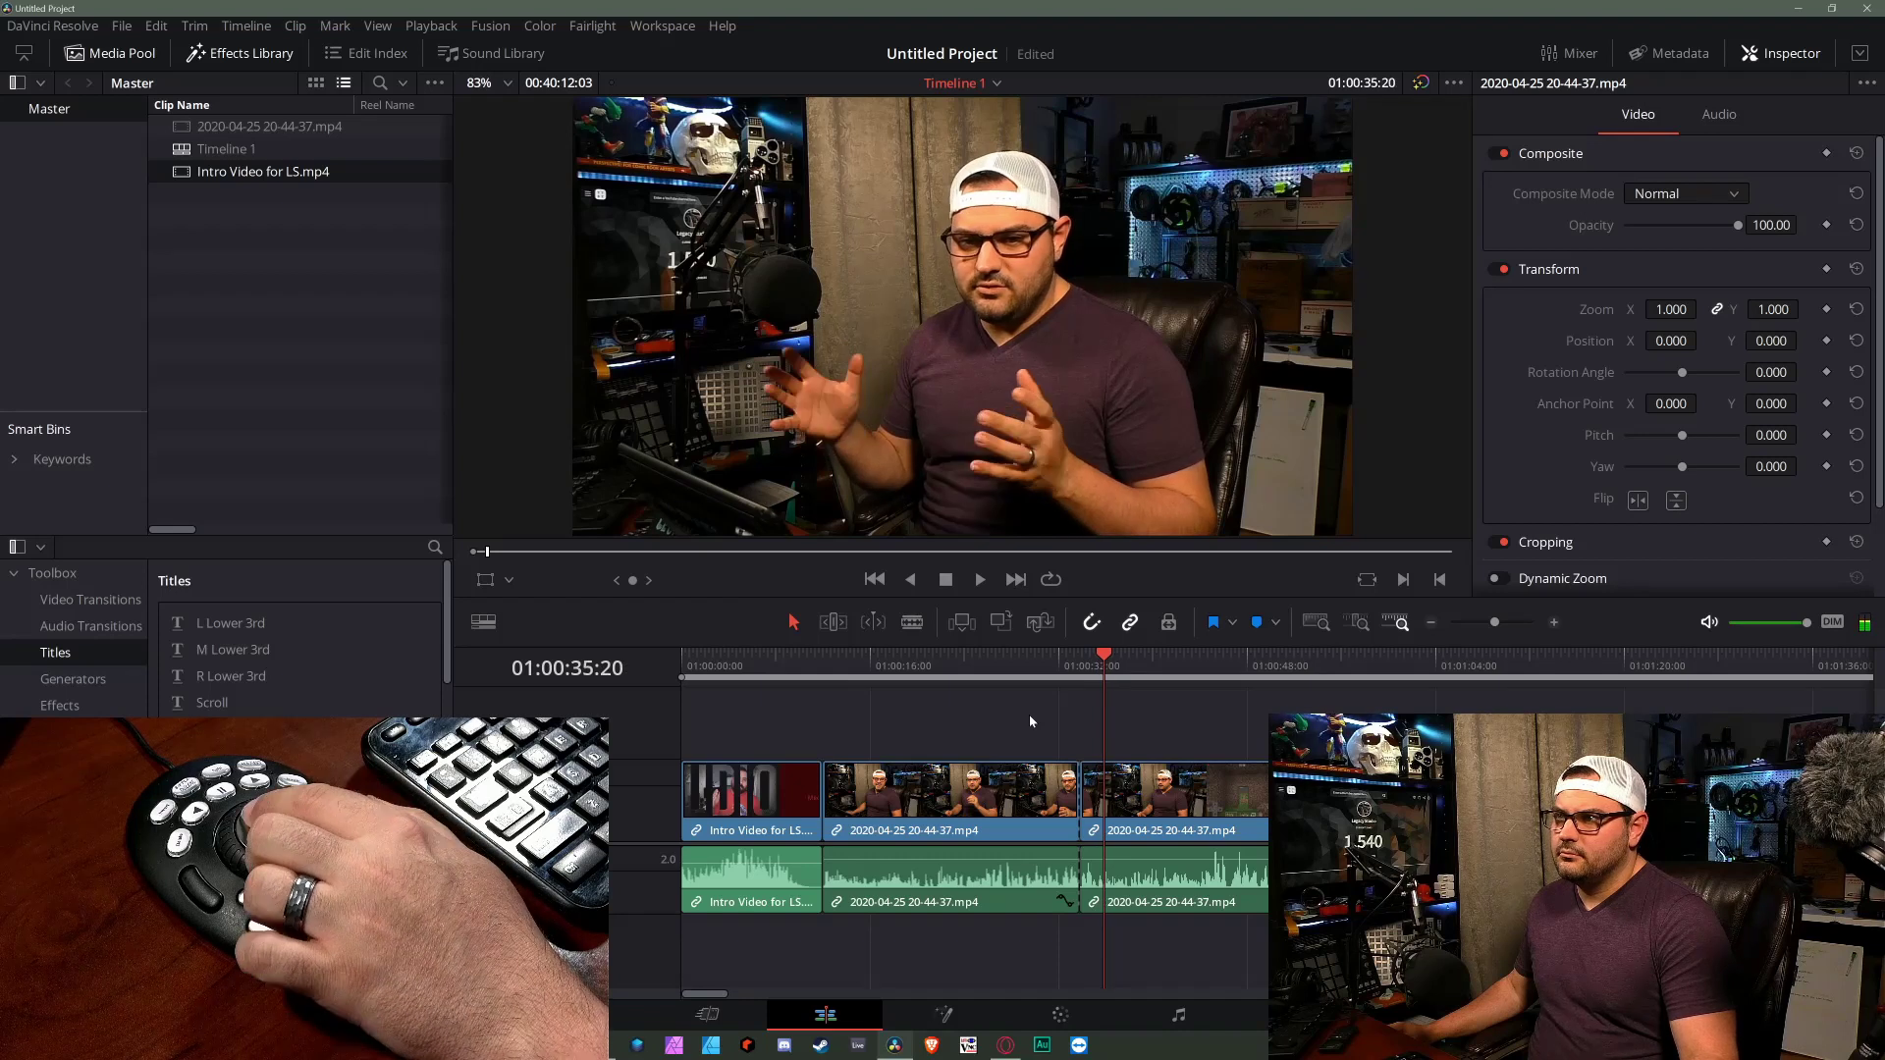
{"action": "key", "text": "Right"}
{"action": "key", "text": "Right"}
{"action": "key", "text": "Right"}
{"action": "key", "text": "Right"}
{"action": "key", "text": "Right"}
{"action": "key", "text": "Right"}
{"action": "key", "text": "Right"}
{"action": "key", "text": "Left"}
{"action": "key", "text": "Left"}
{"action": "key", "text": "Left"}
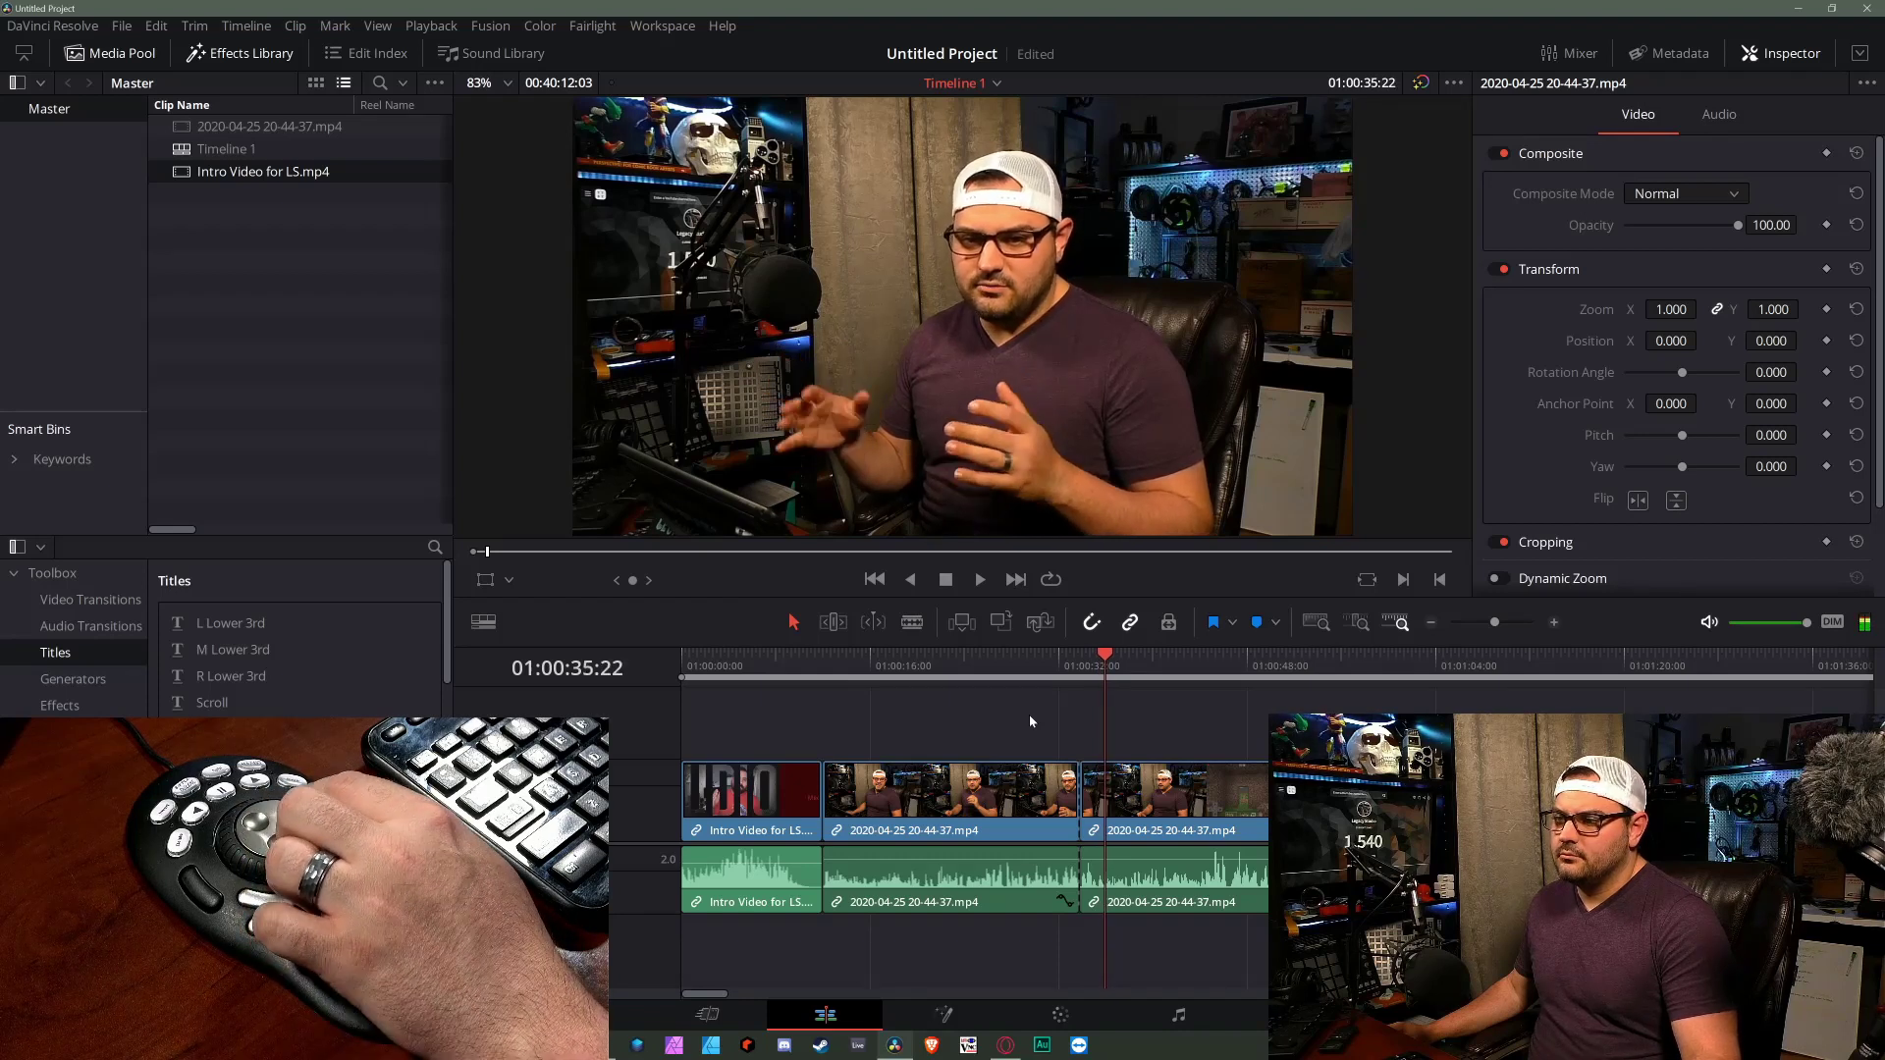
{"action": "key", "text": "Left"}
- Split at 01:00:35:21, ripple-delete the short piece before it, and return before the edit
{"action": "key", "text": "ctrl+b"}
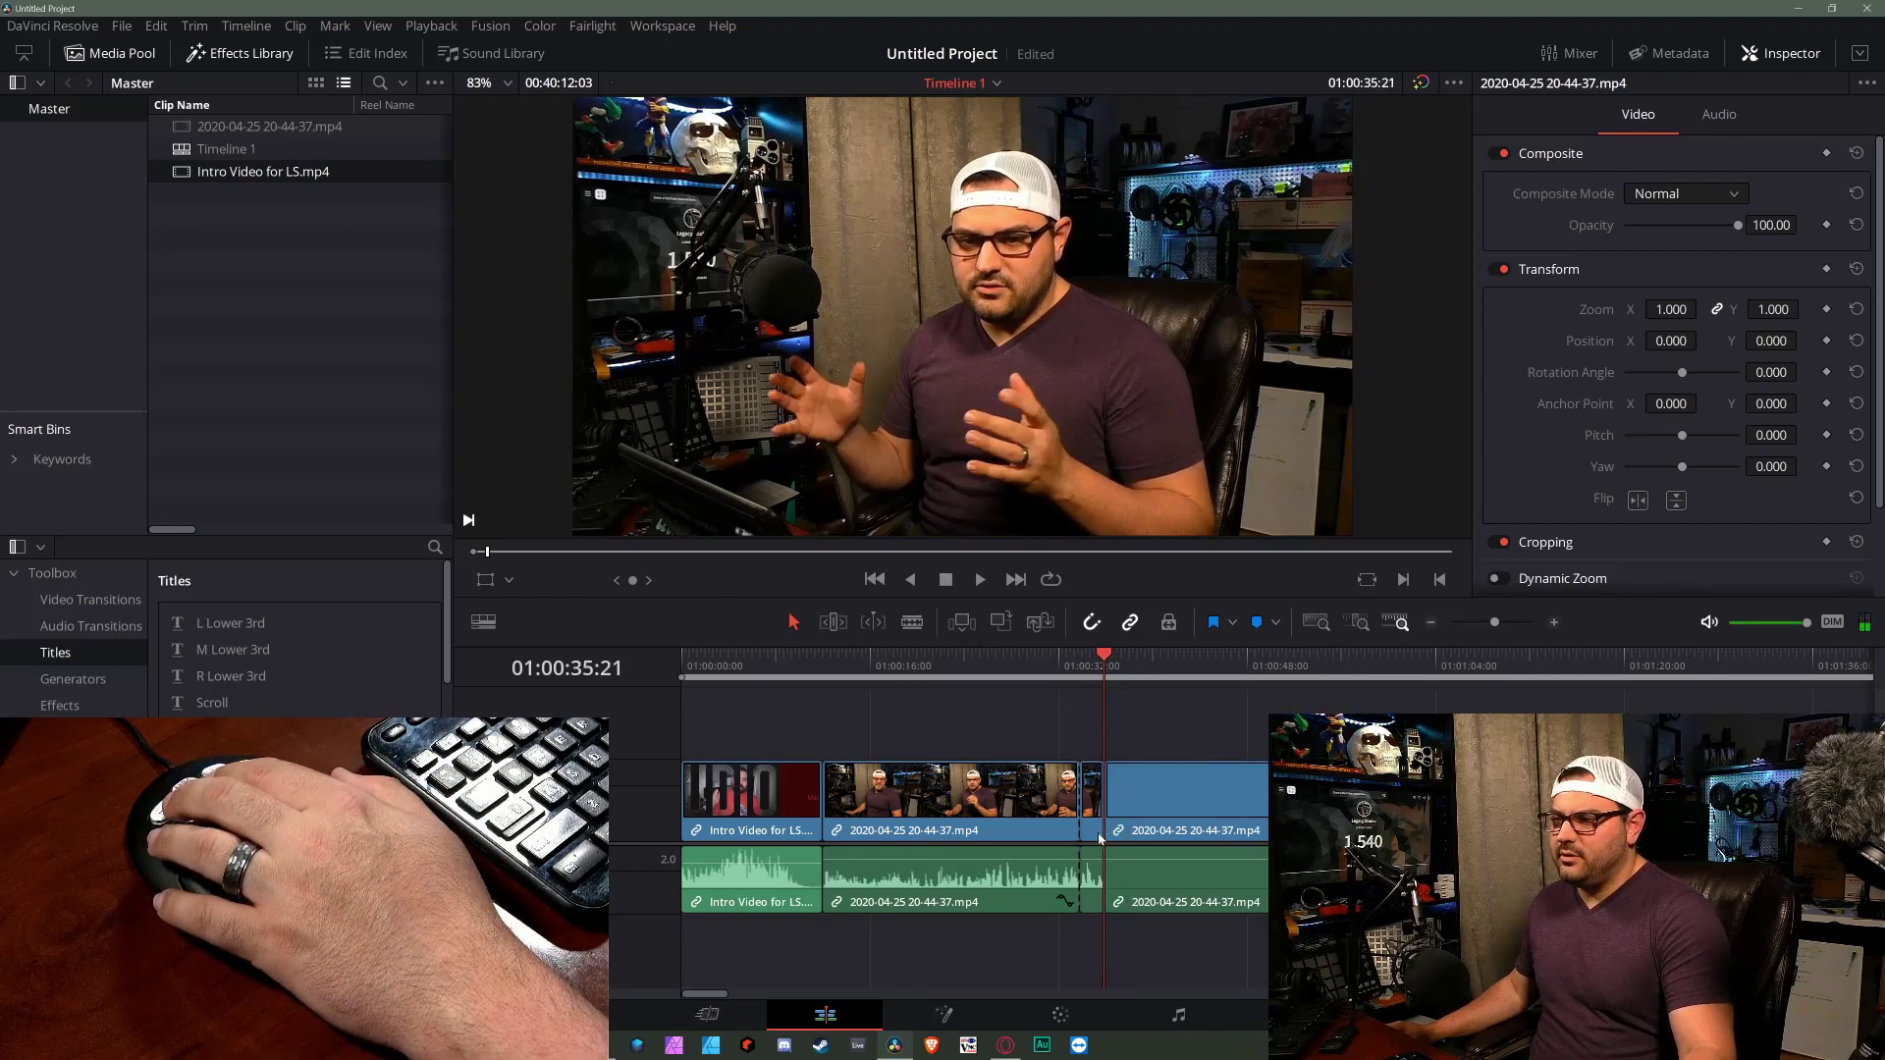
{"action": "left_click", "coordinate": [1090, 800]}
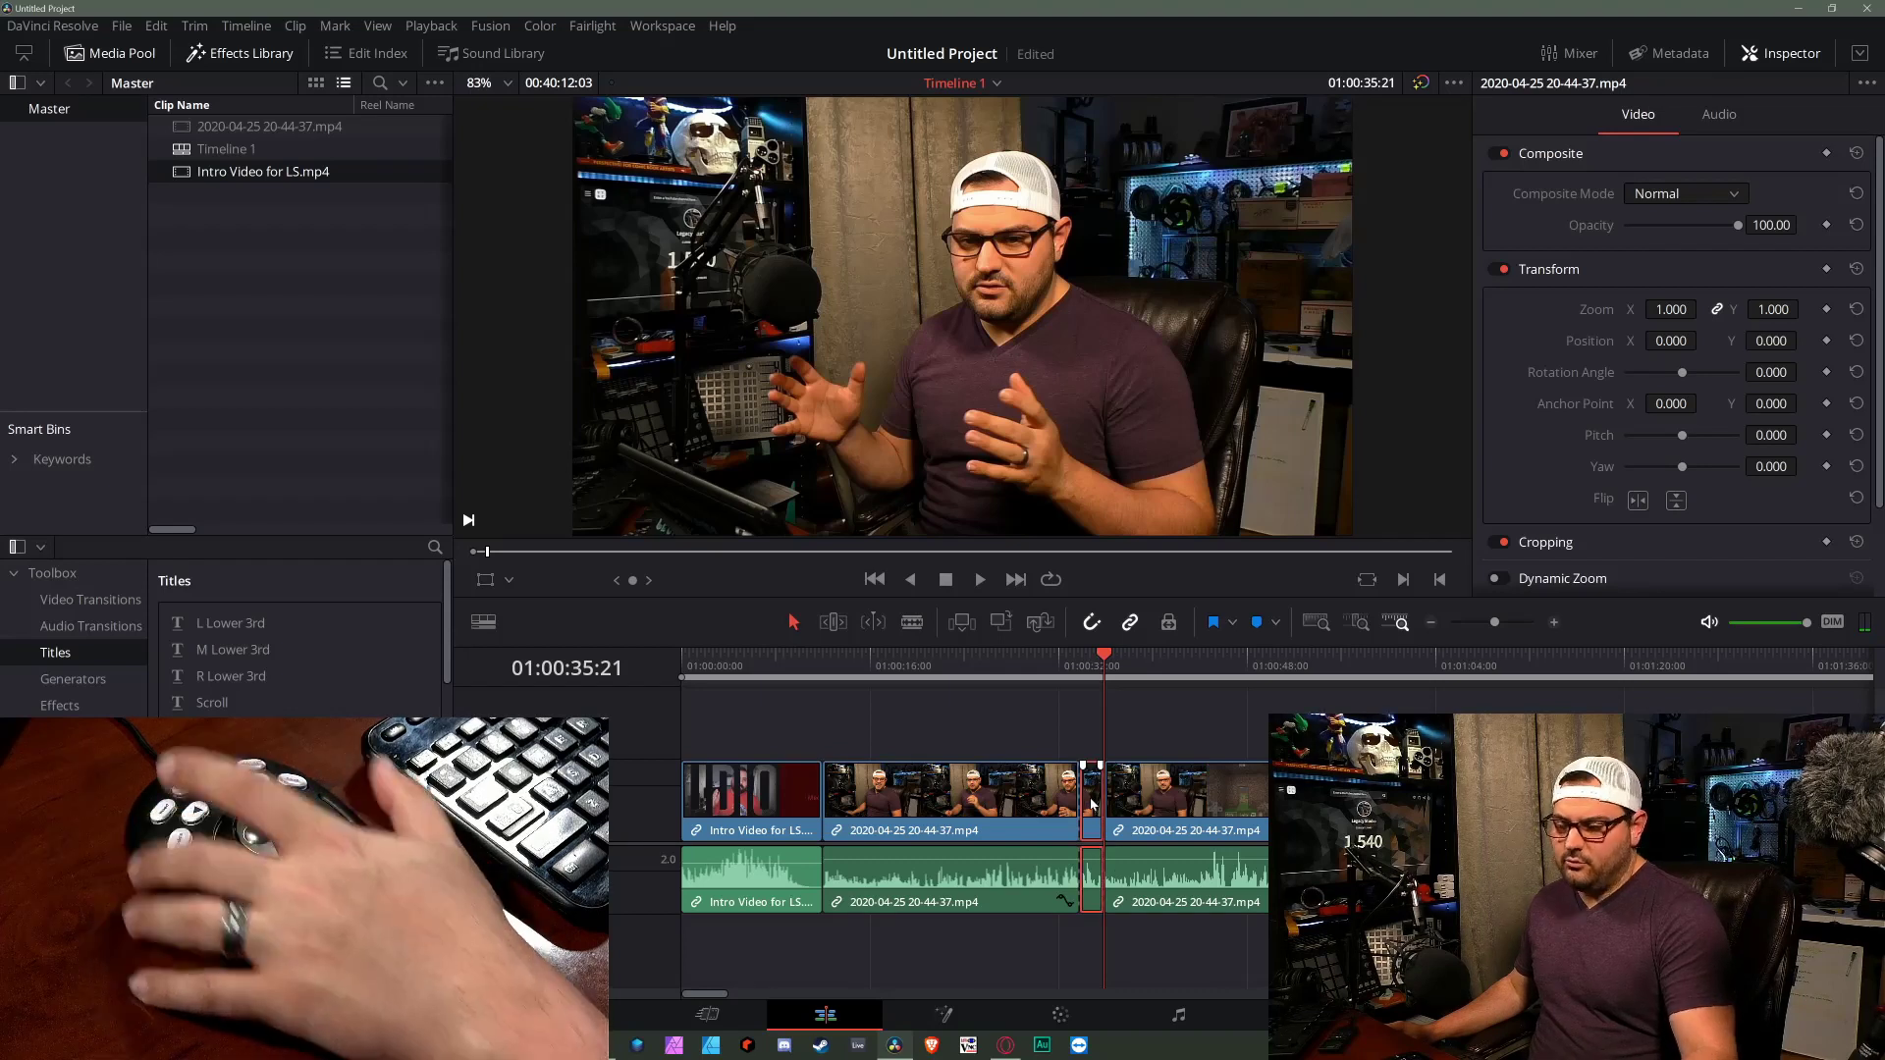
{"action": "key", "text": "Delete"}
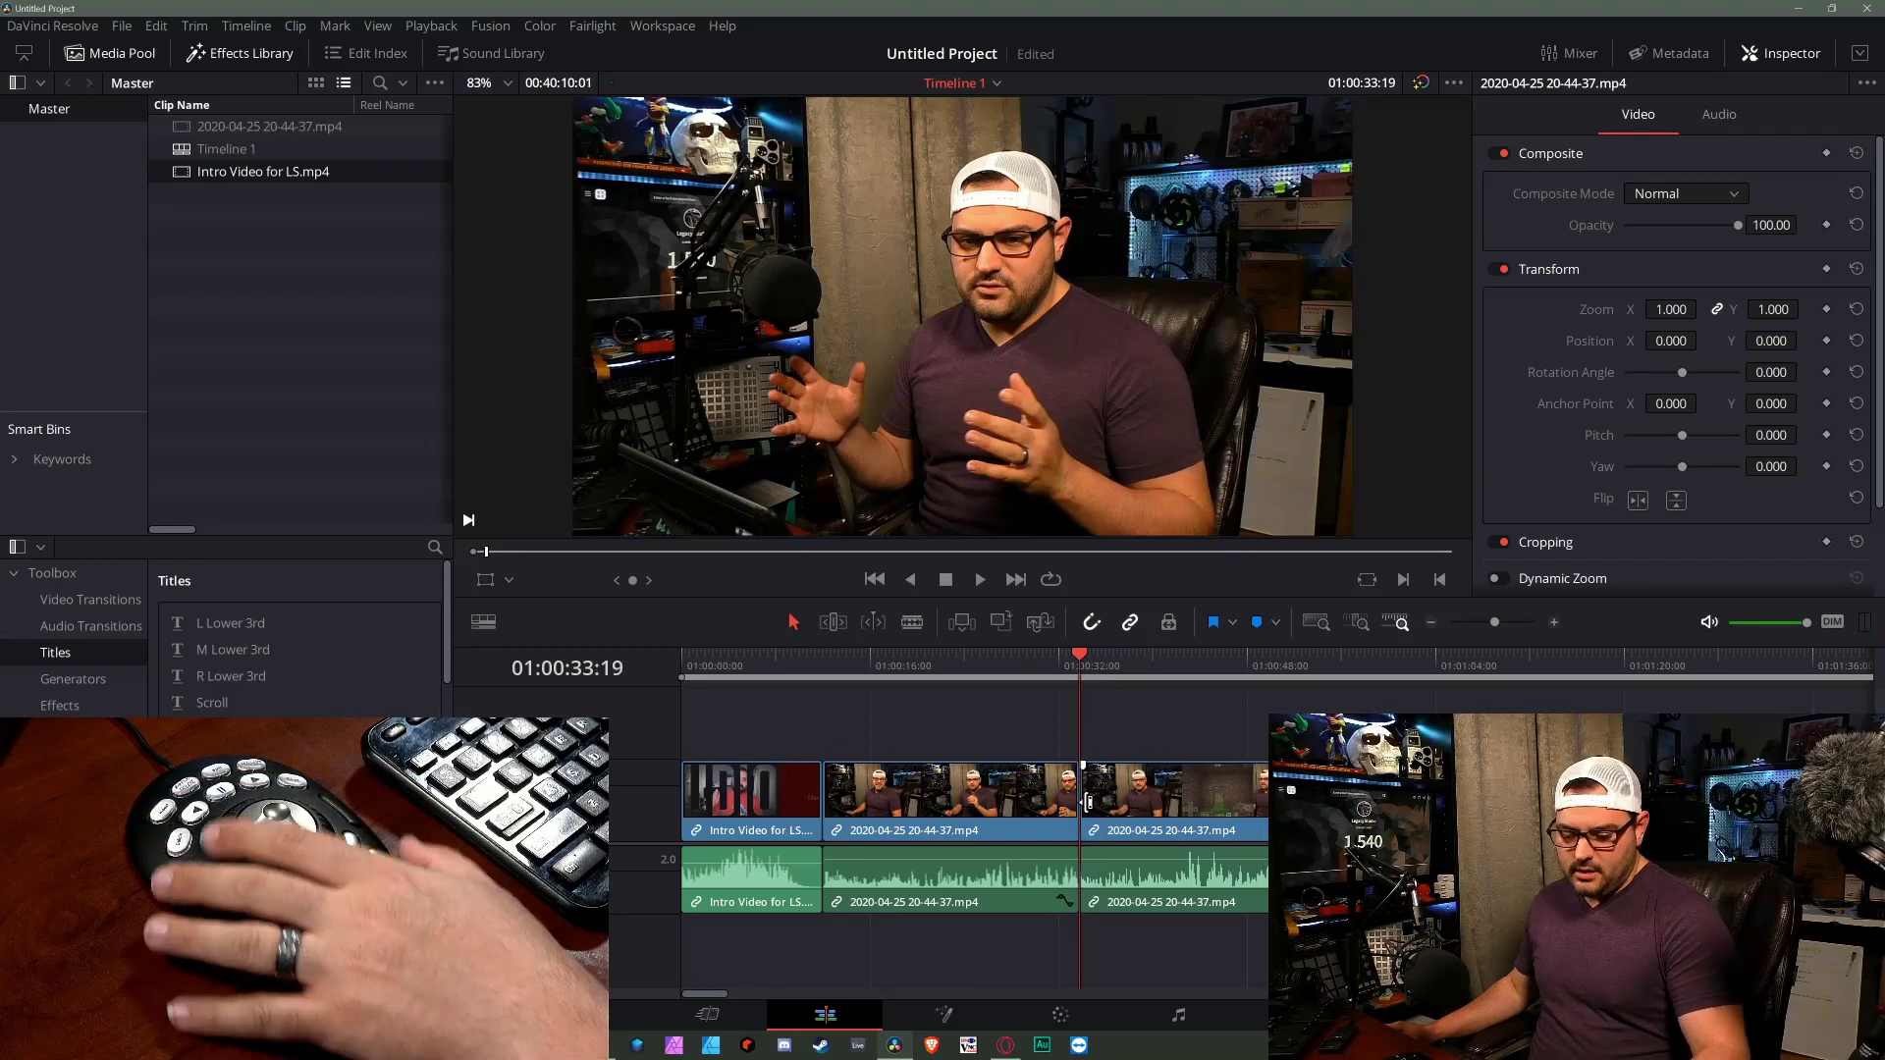
{"action": "left_click", "coordinate": [1057, 663]}
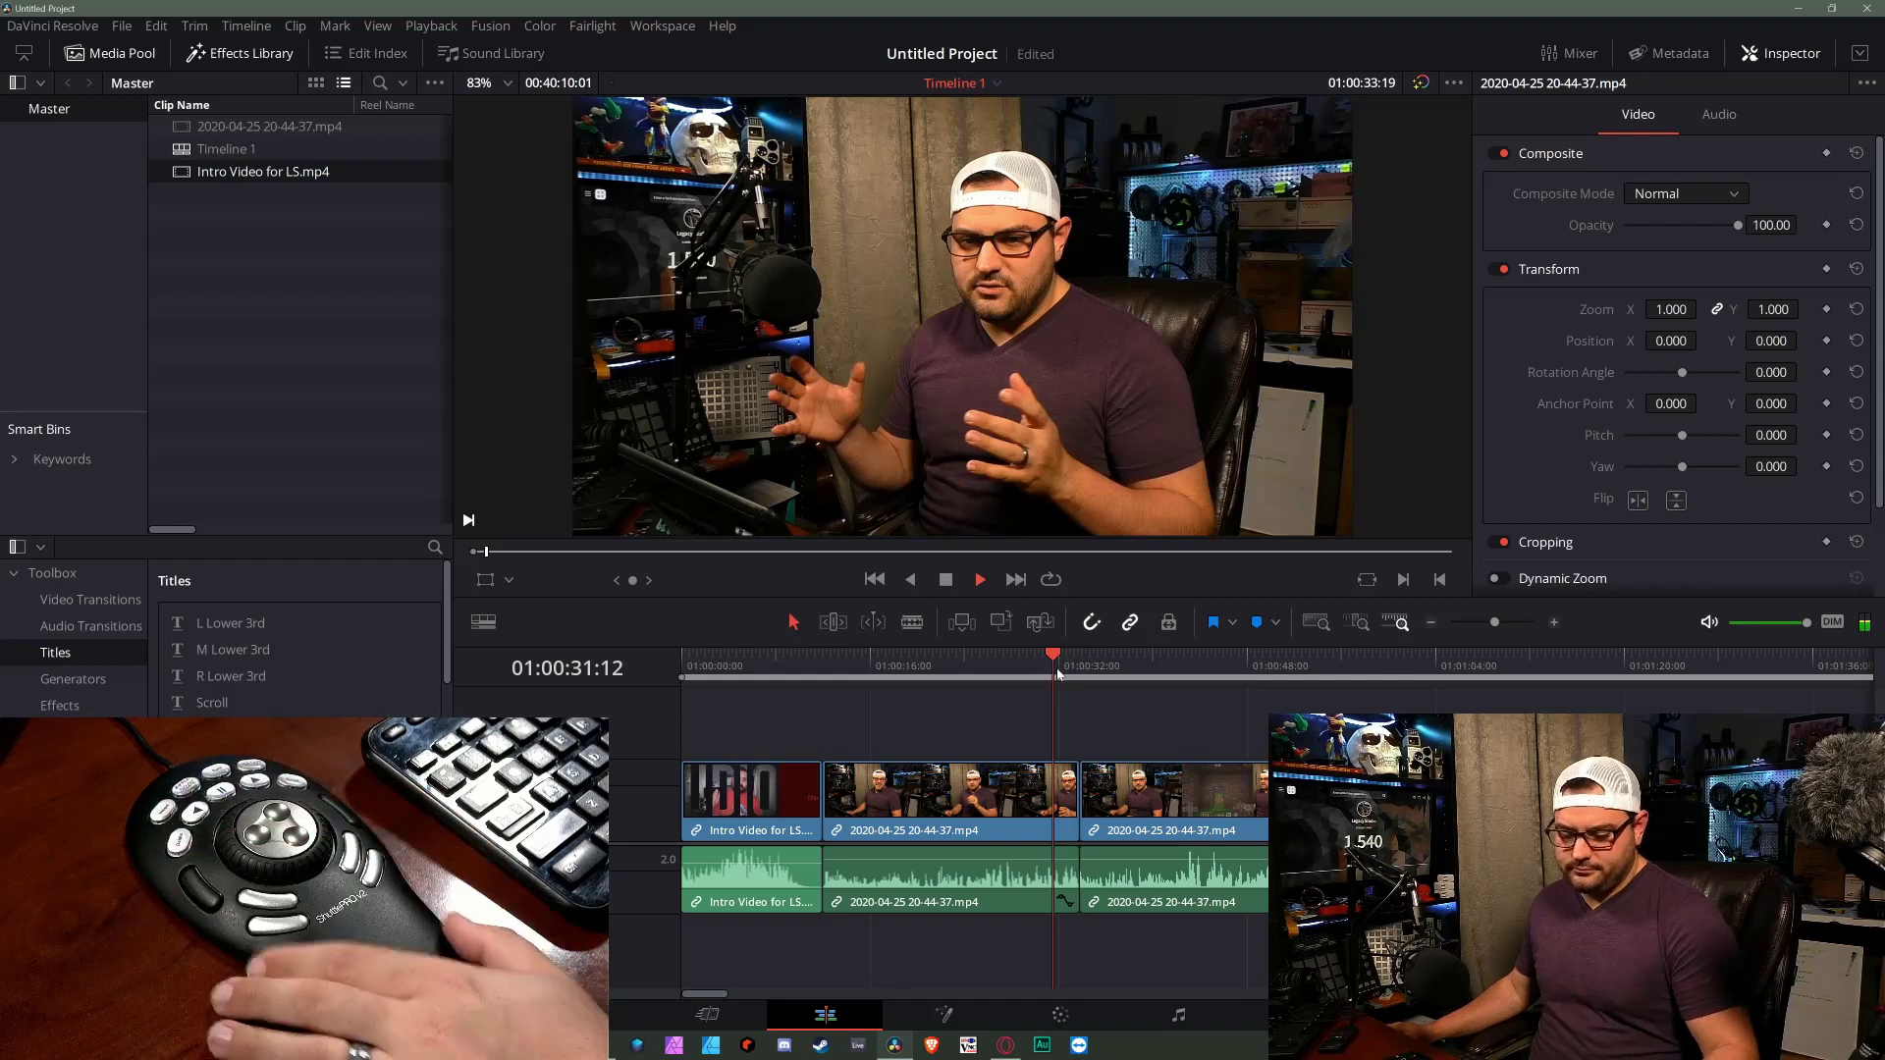
- Play over the new edit, then go to 01:01:06:13 and play the Minecraft section
{"action": "key", "text": "space"}
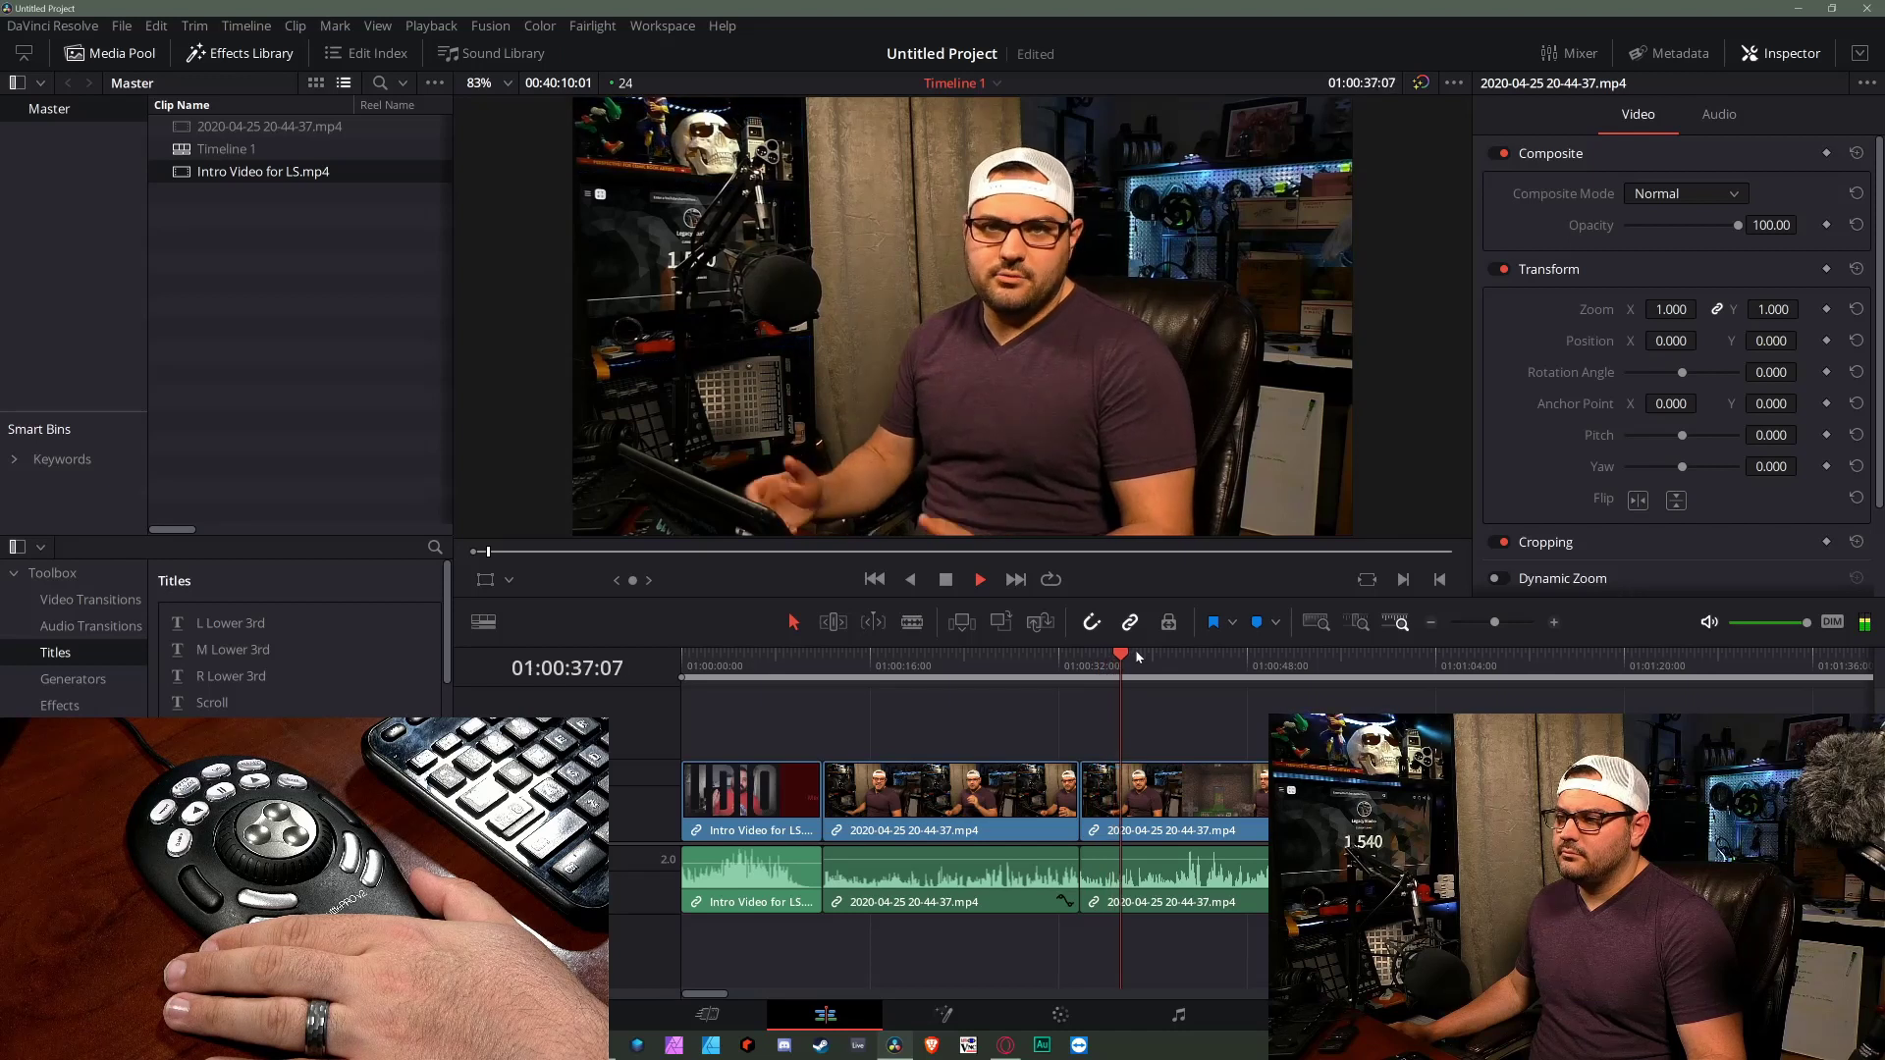
{"action": "key", "text": "End"}
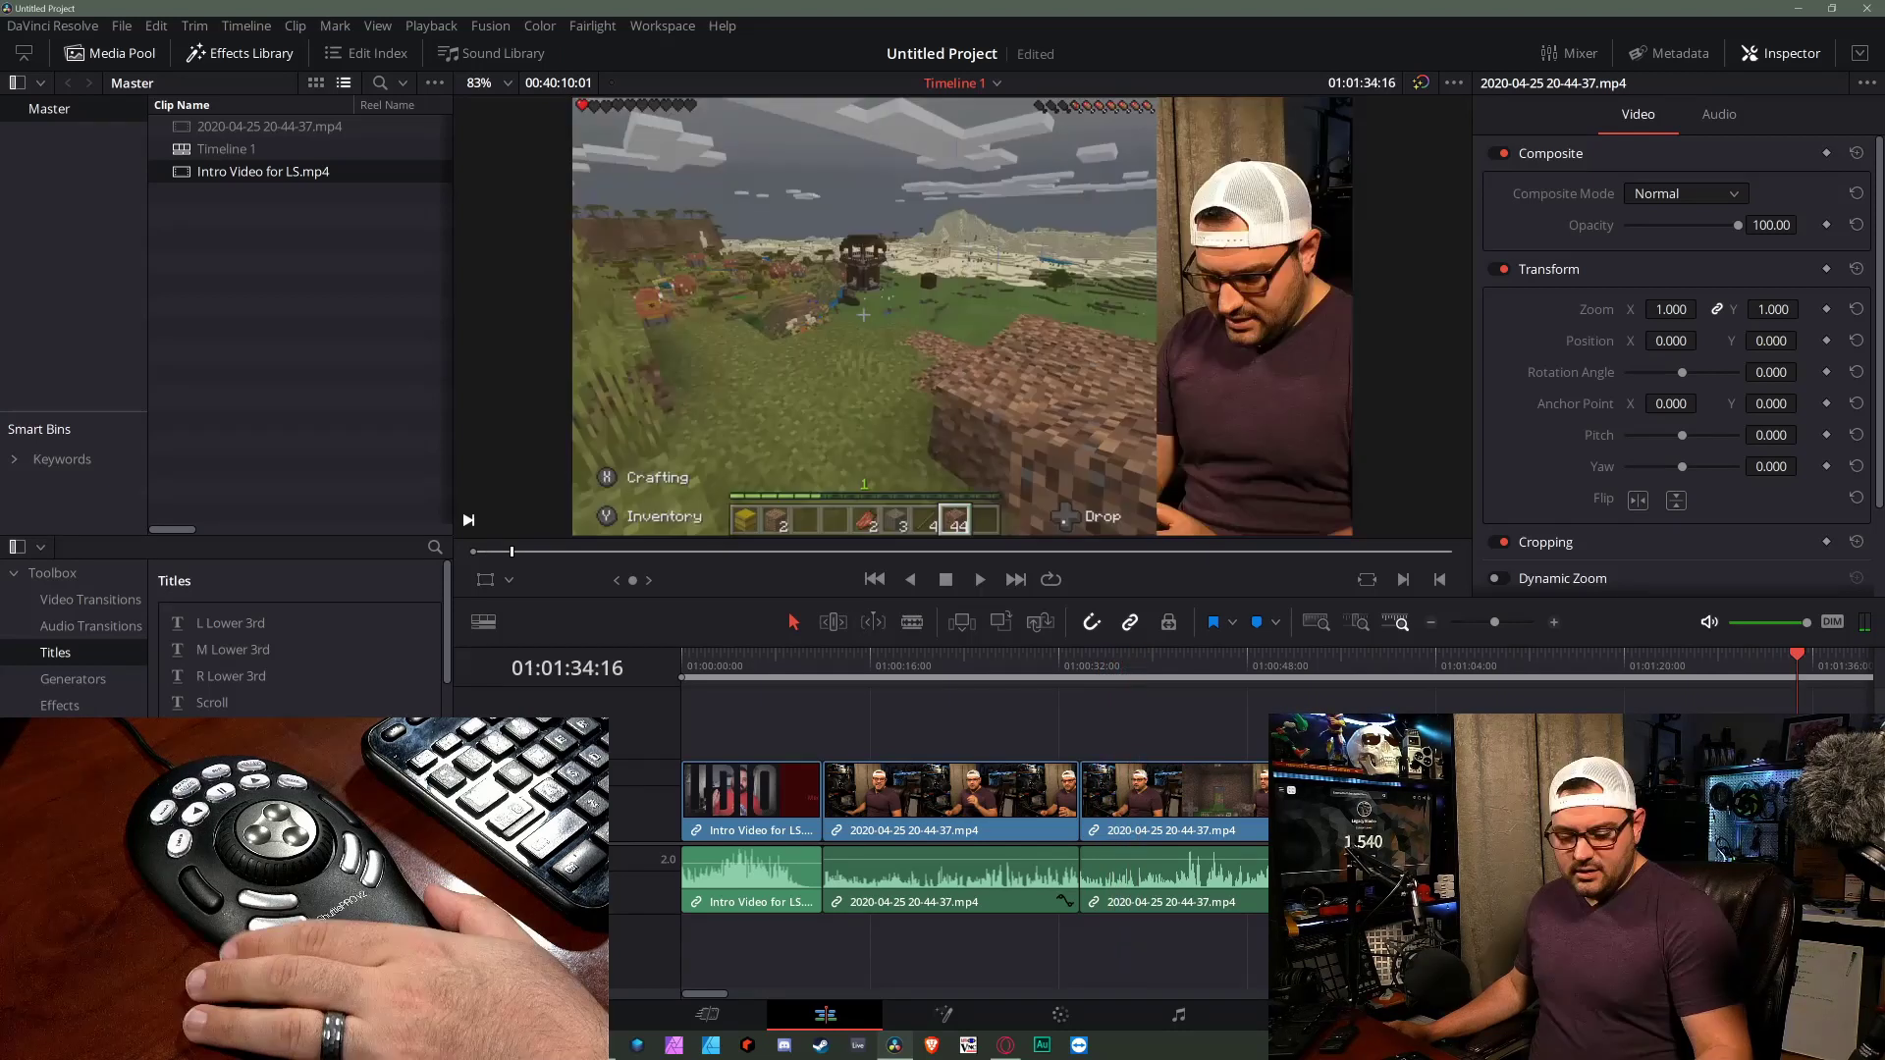
{"action": "key", "text": "Up"}
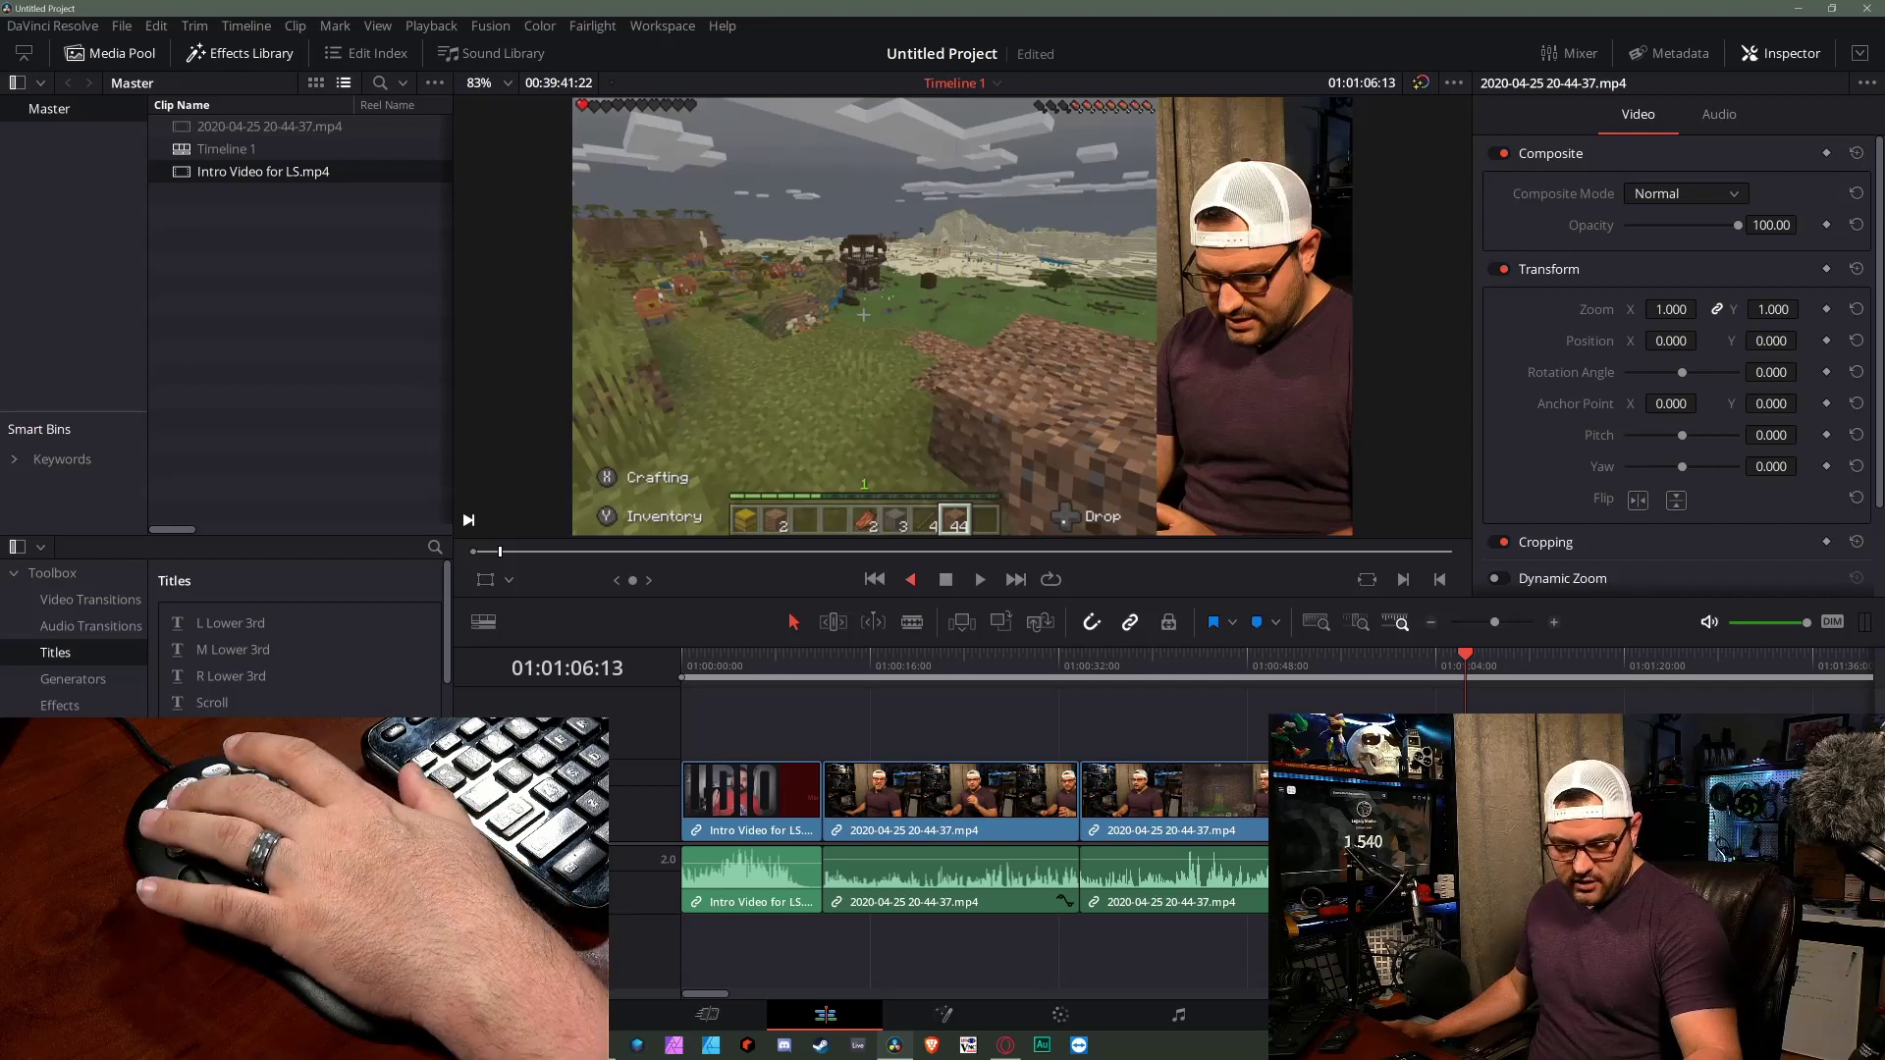
{"action": "key", "text": "space"}
{"action": "key", "text": "space"}
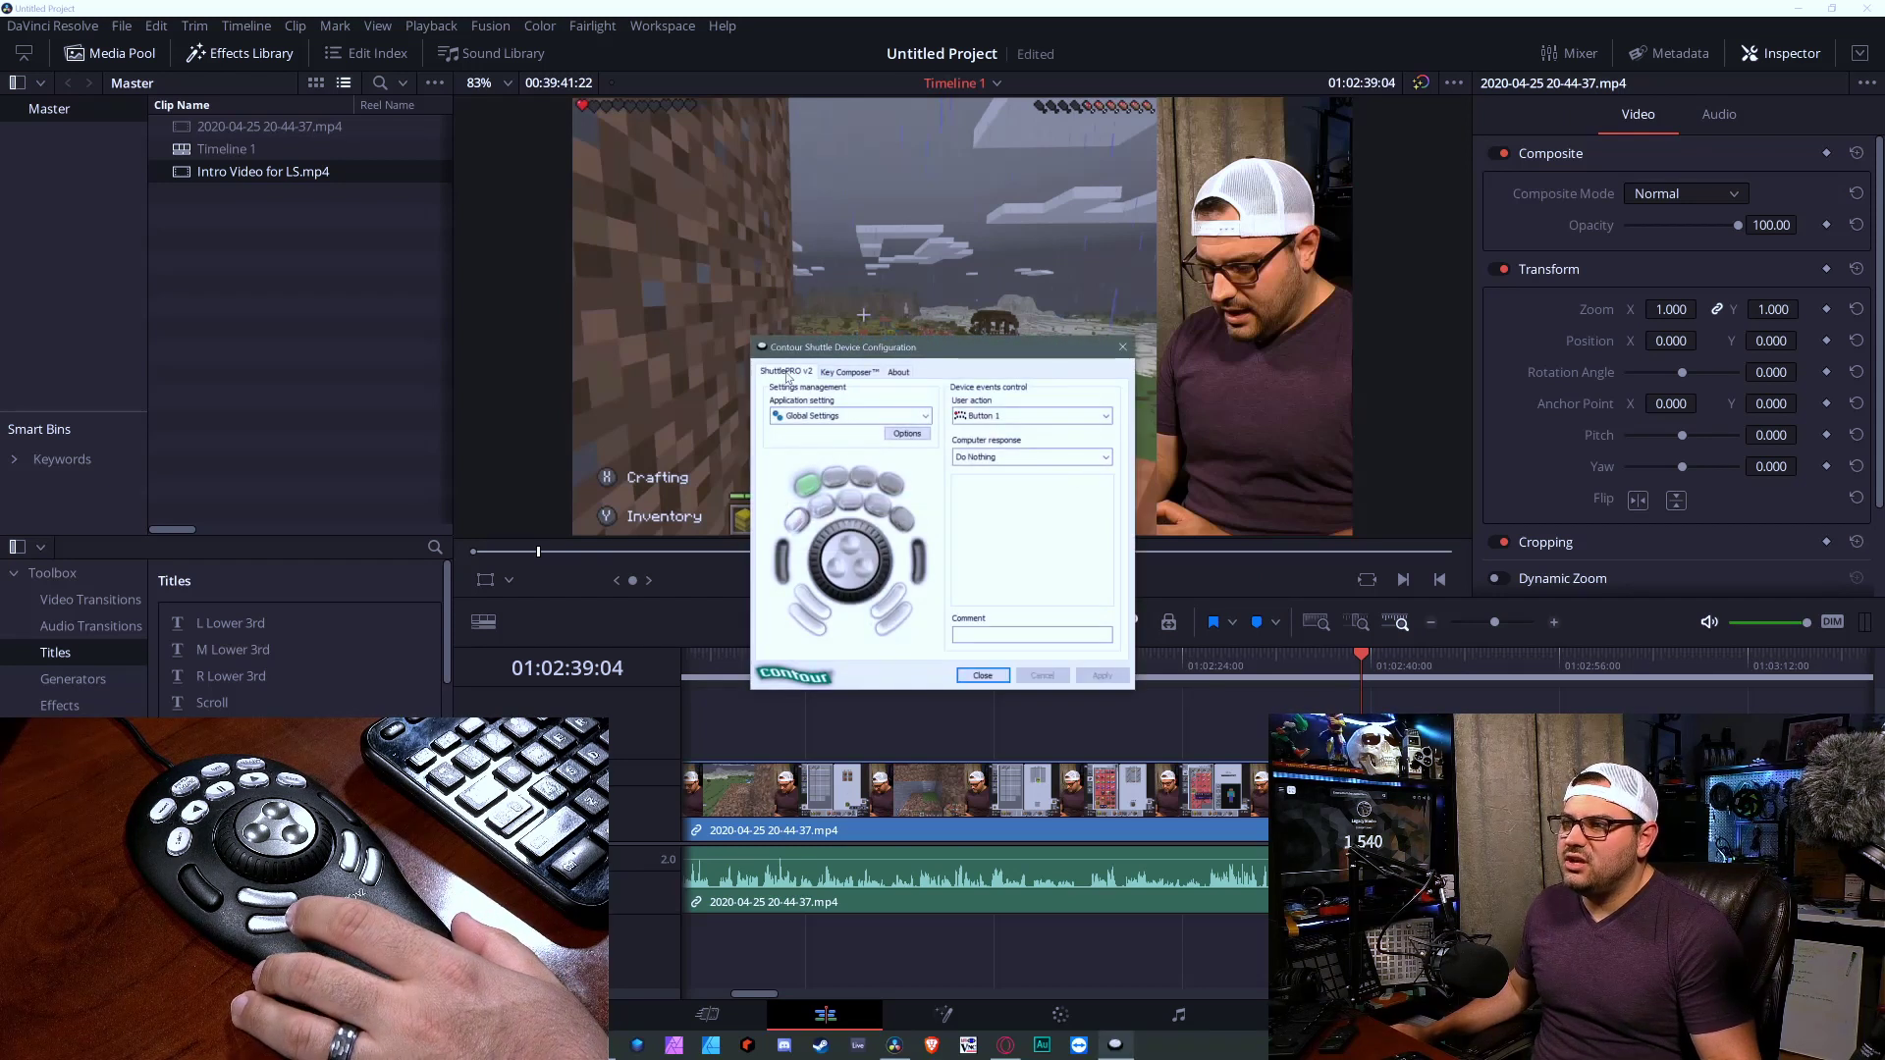
{"action": "left_click", "coordinate": [854, 377]}
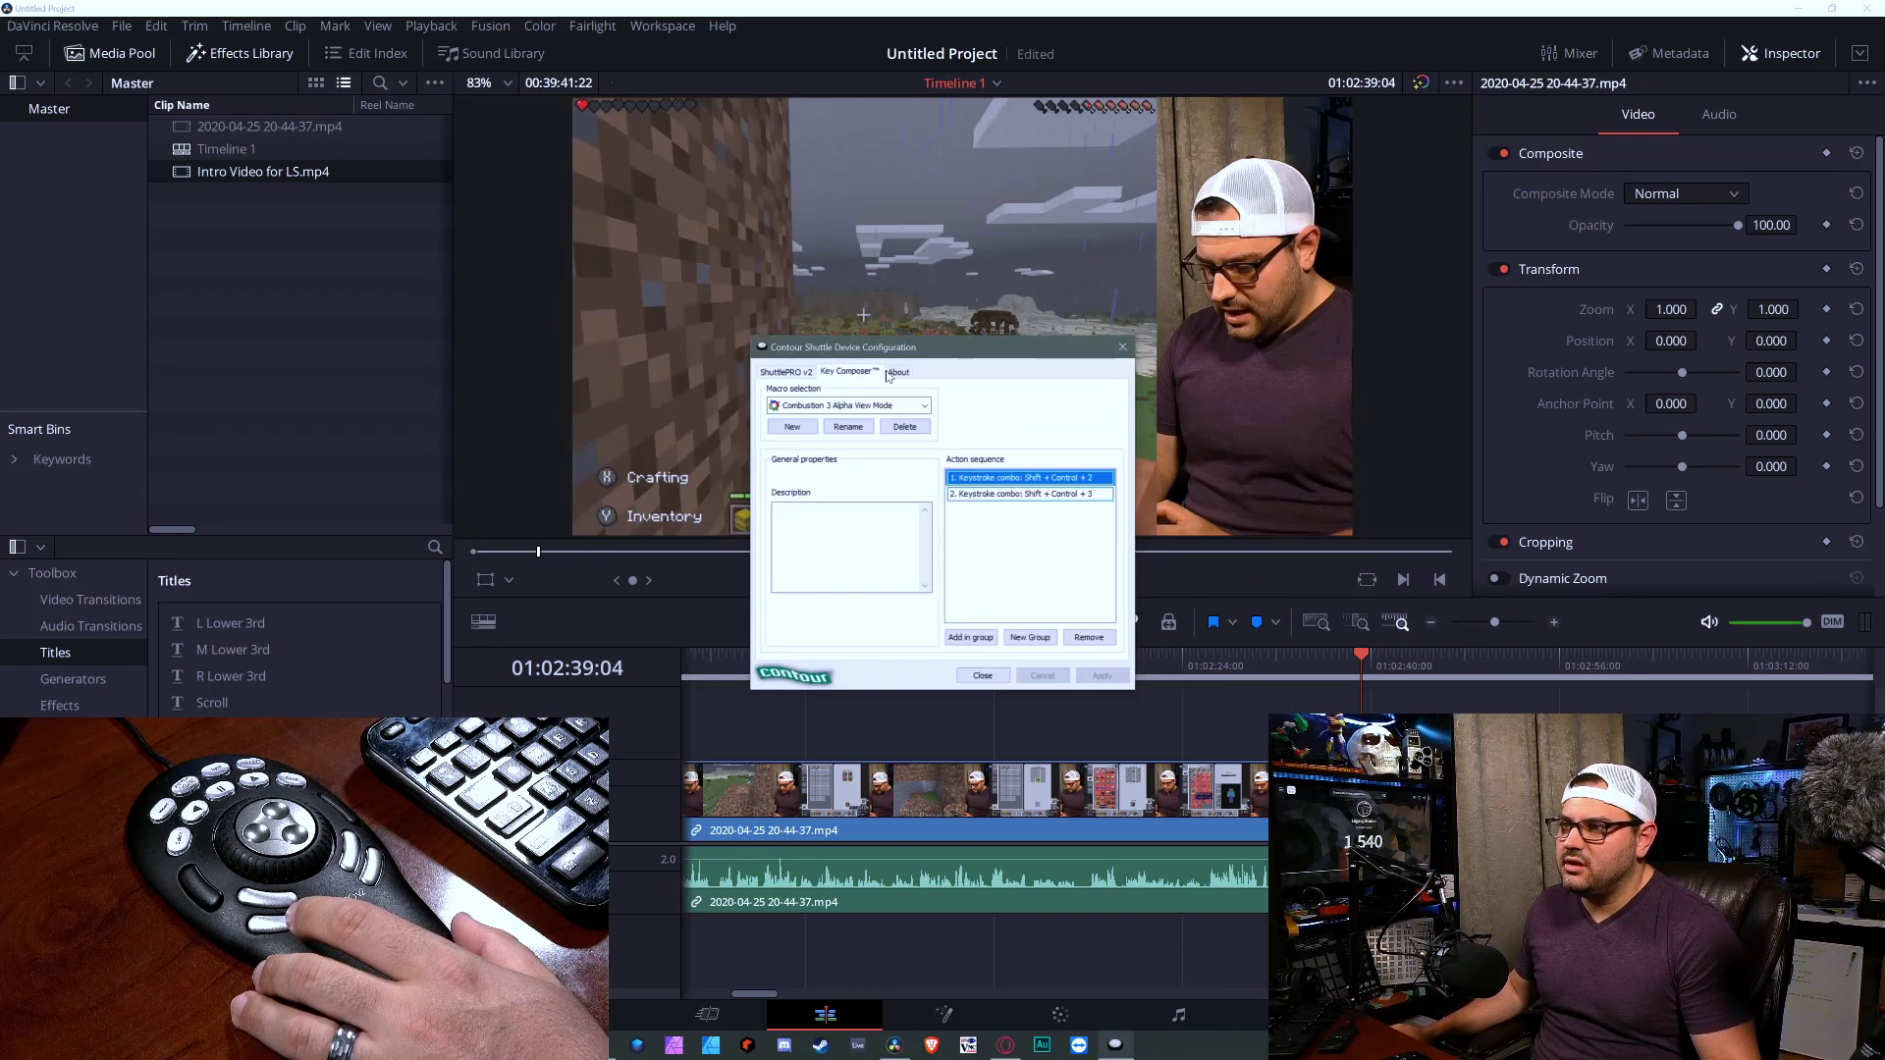
{"action": "left_click", "coordinate": [900, 373]}
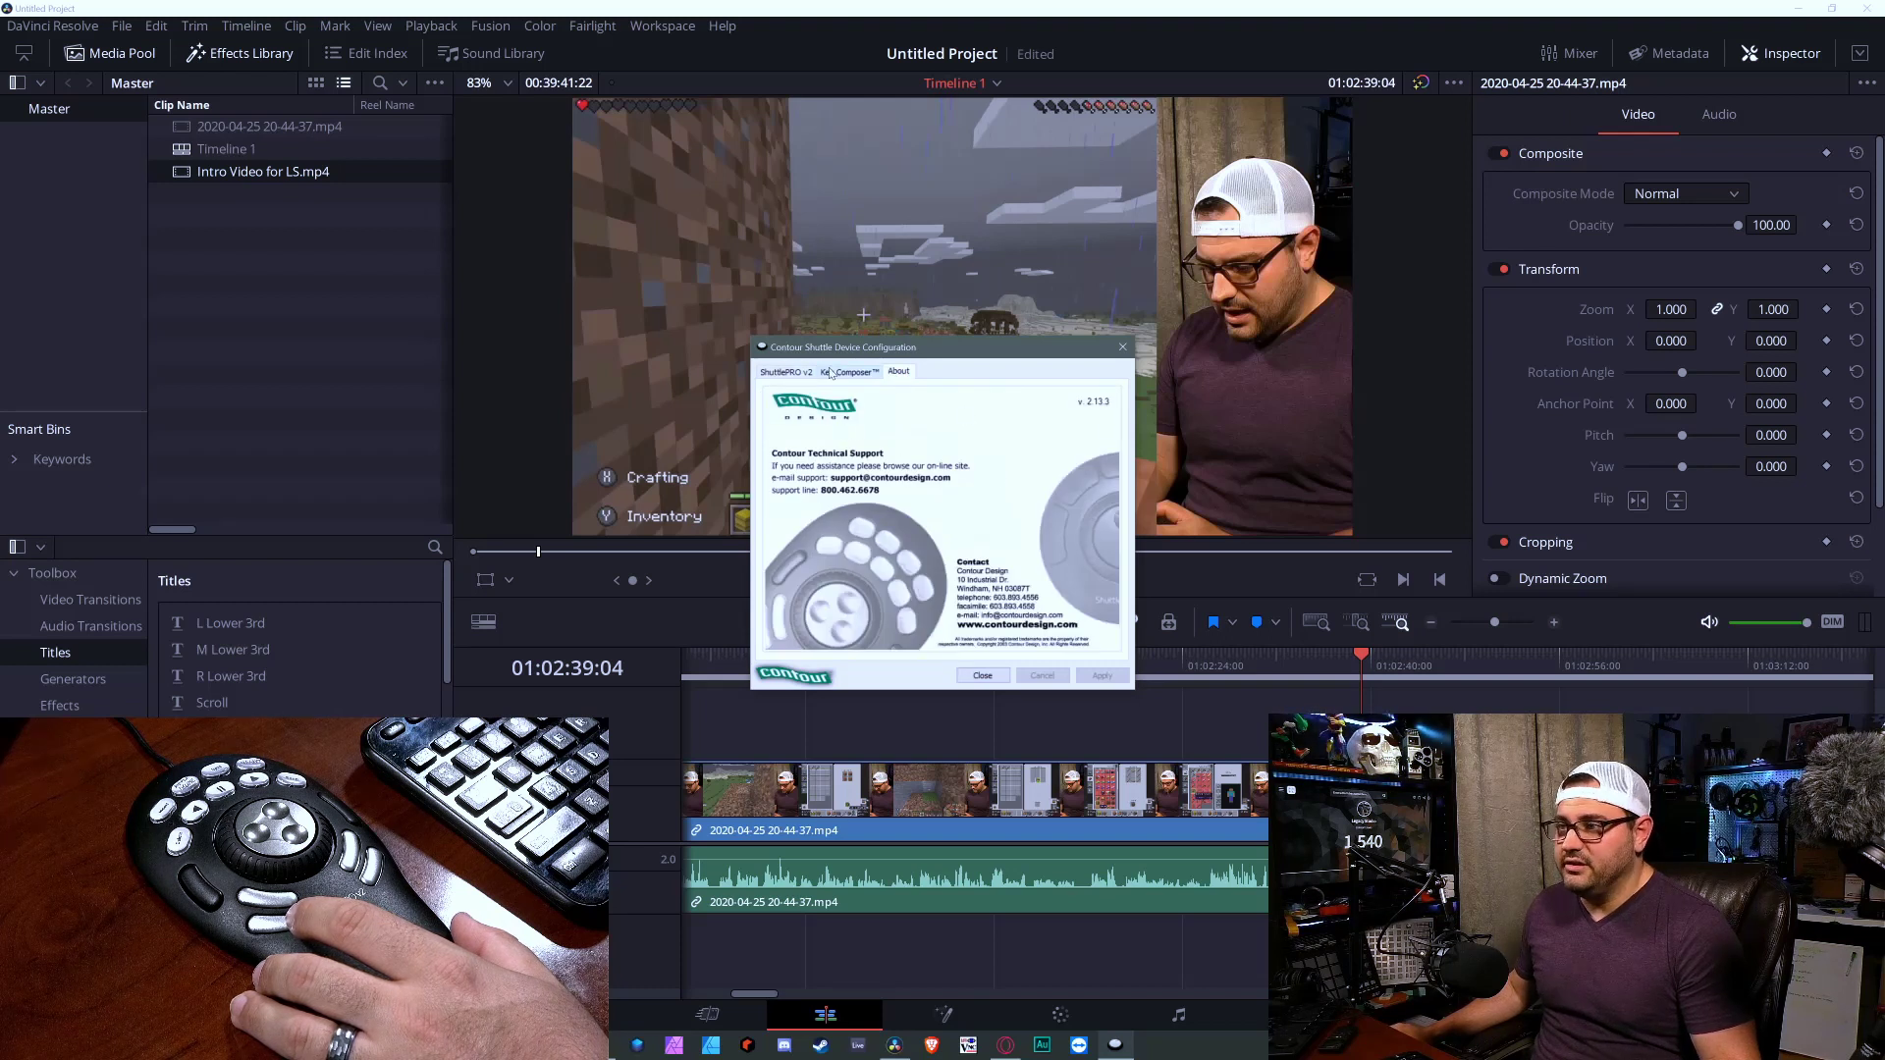
{"action": "left_click", "coordinate": [778, 370]}
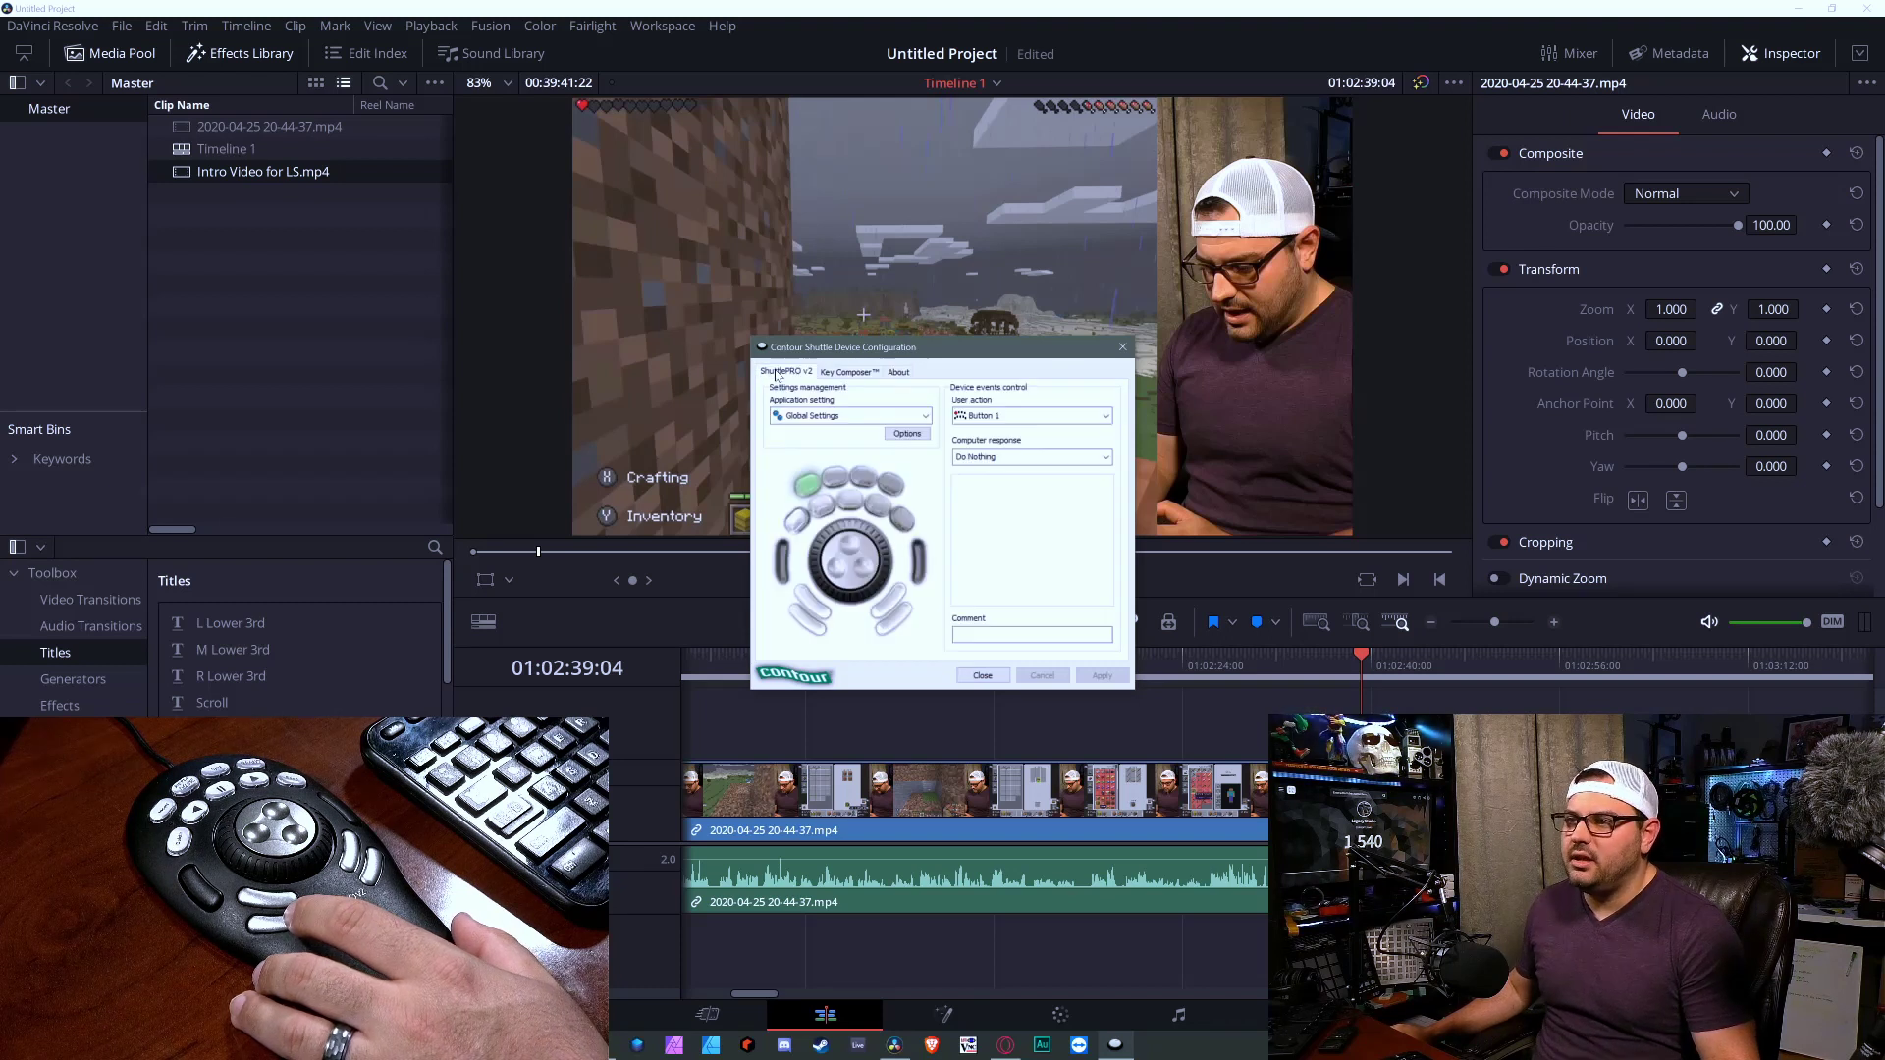
{"action": "left_click", "coordinate": [874, 413]}
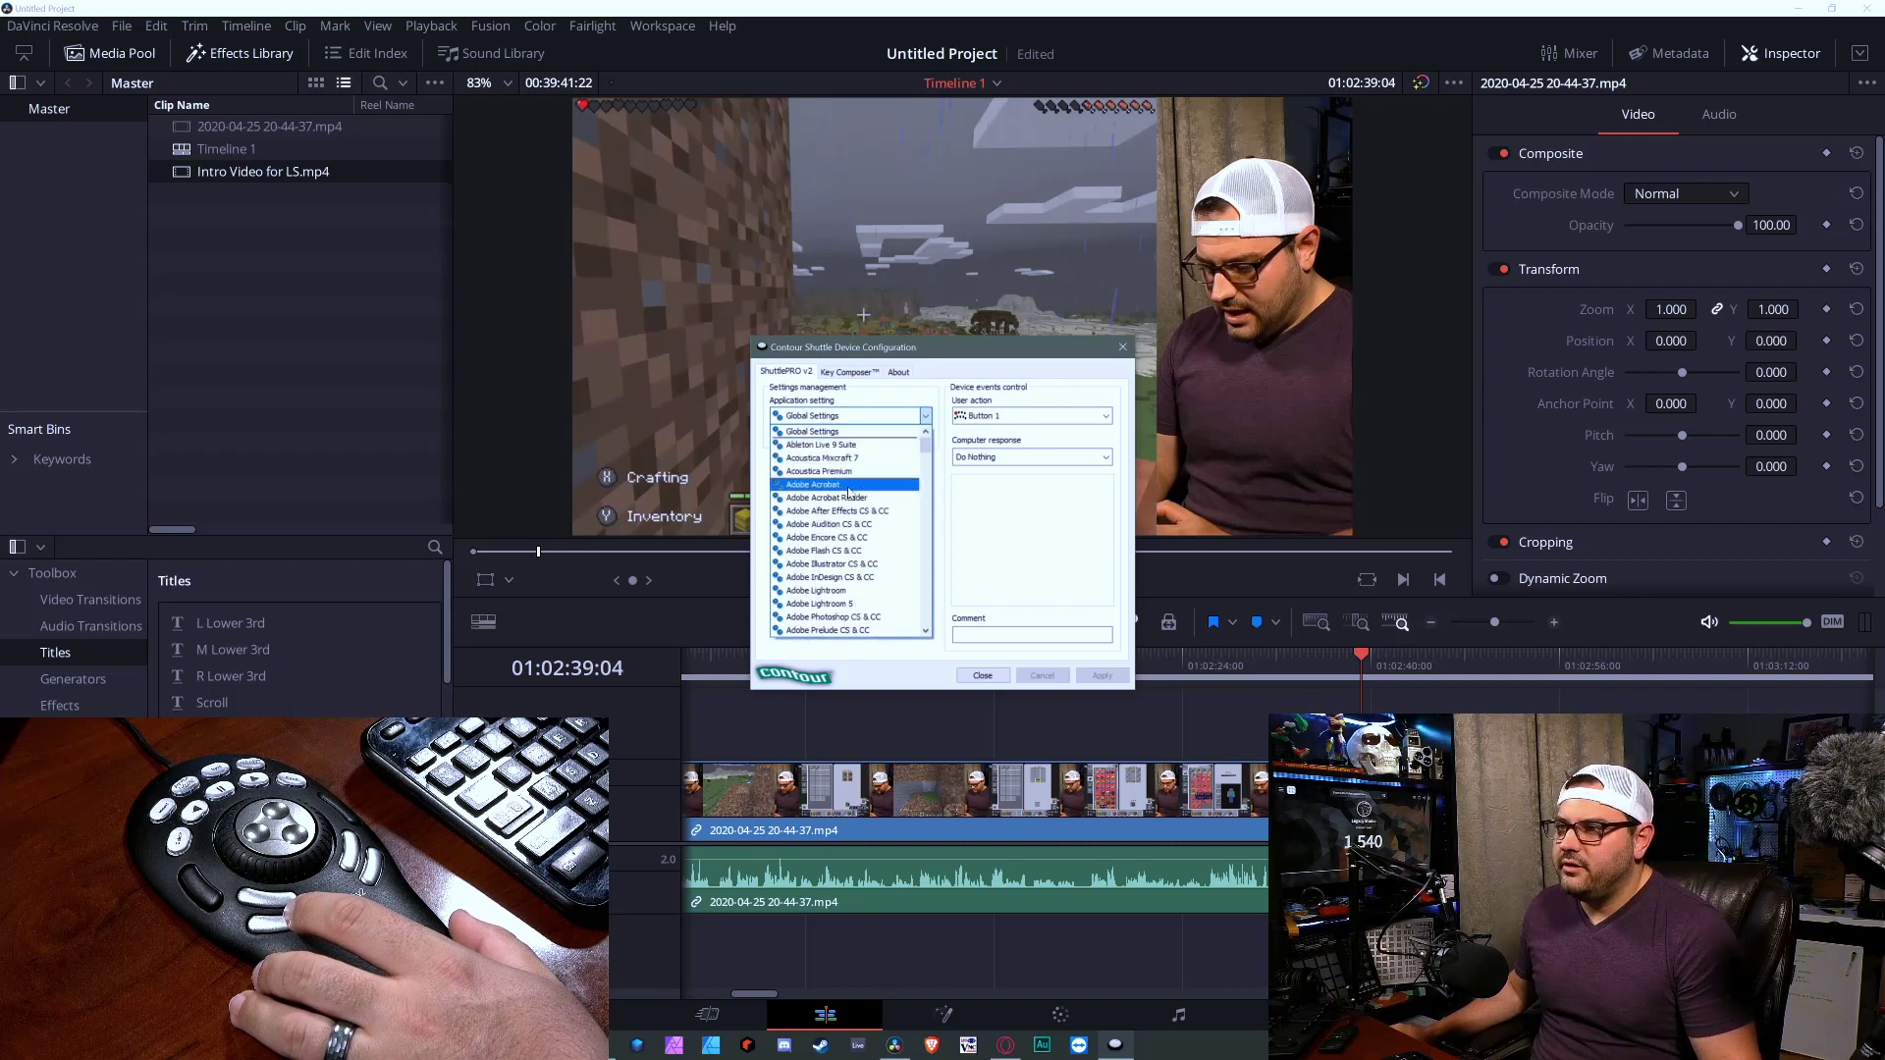
{"action": "scroll", "coordinate": [850, 565], "scroll_direction": "down", "scroll_amount": 10}
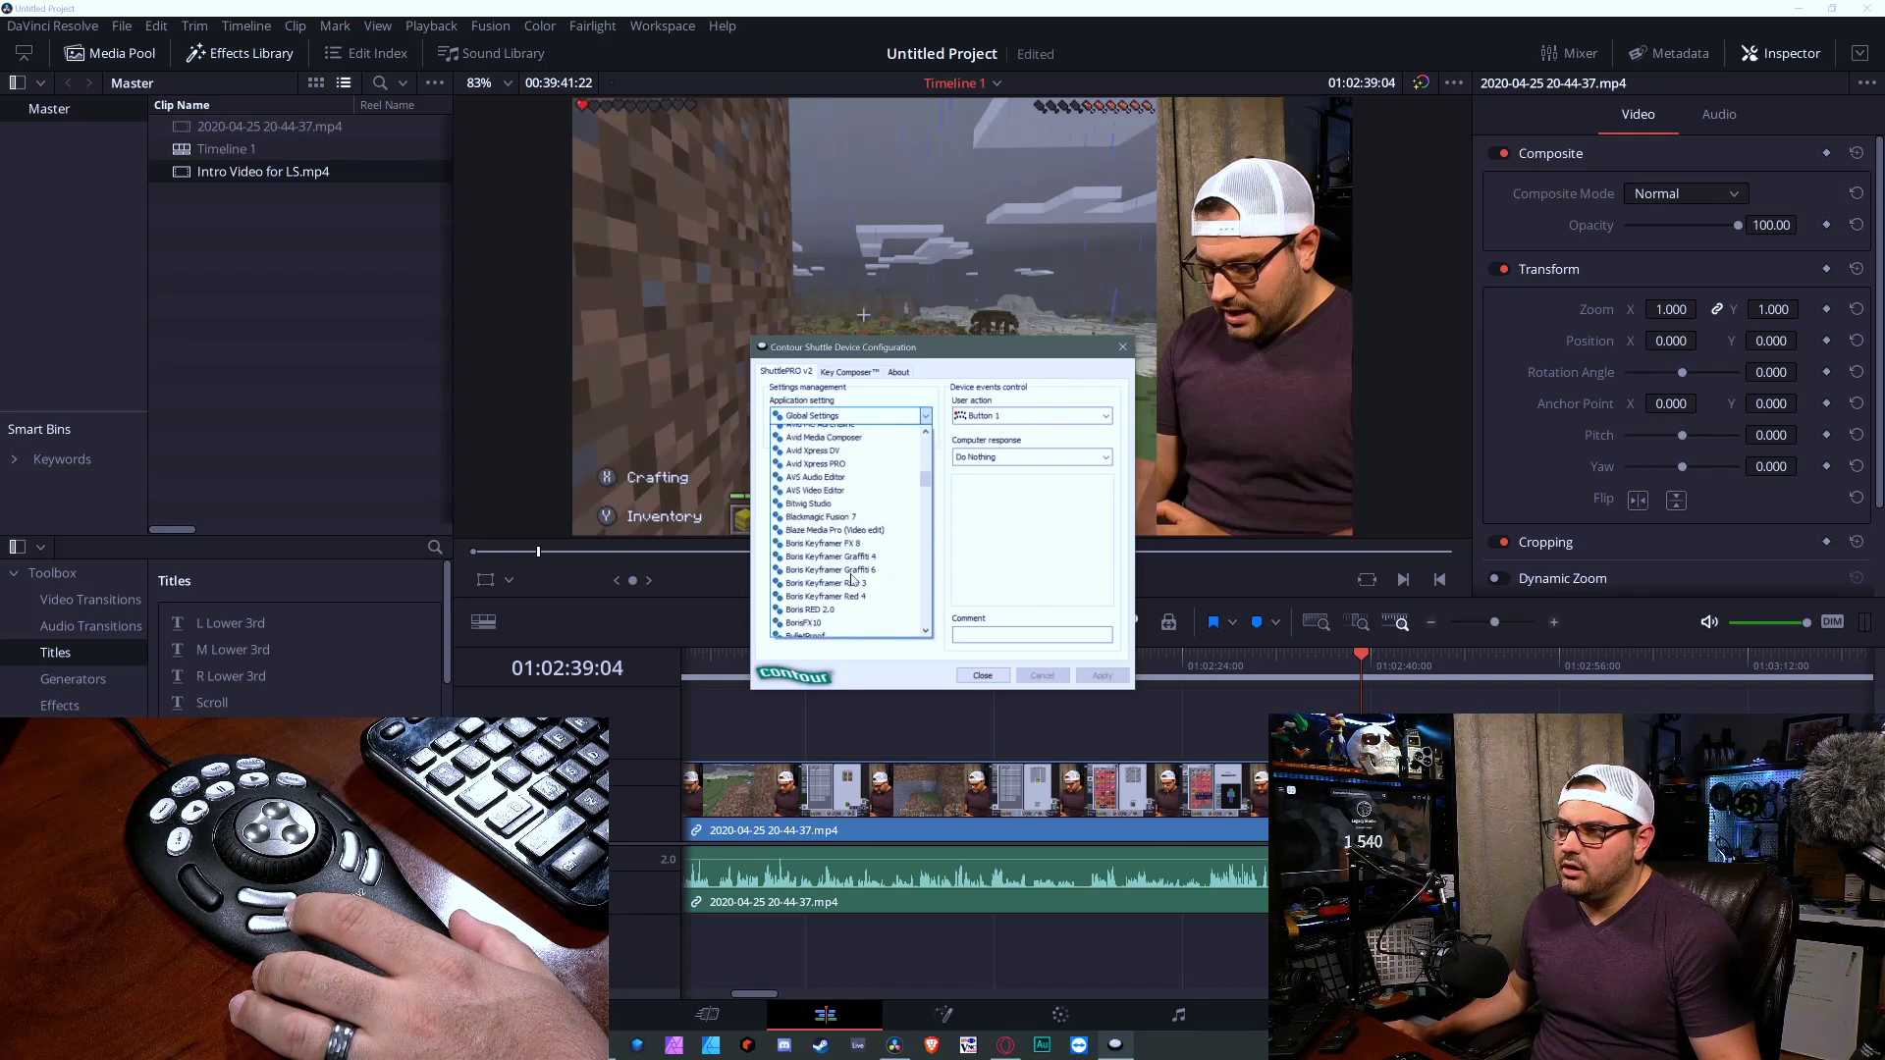
{"action": "scroll", "coordinate": [851, 579], "scroll_direction": "down", "scroll_amount": 15}
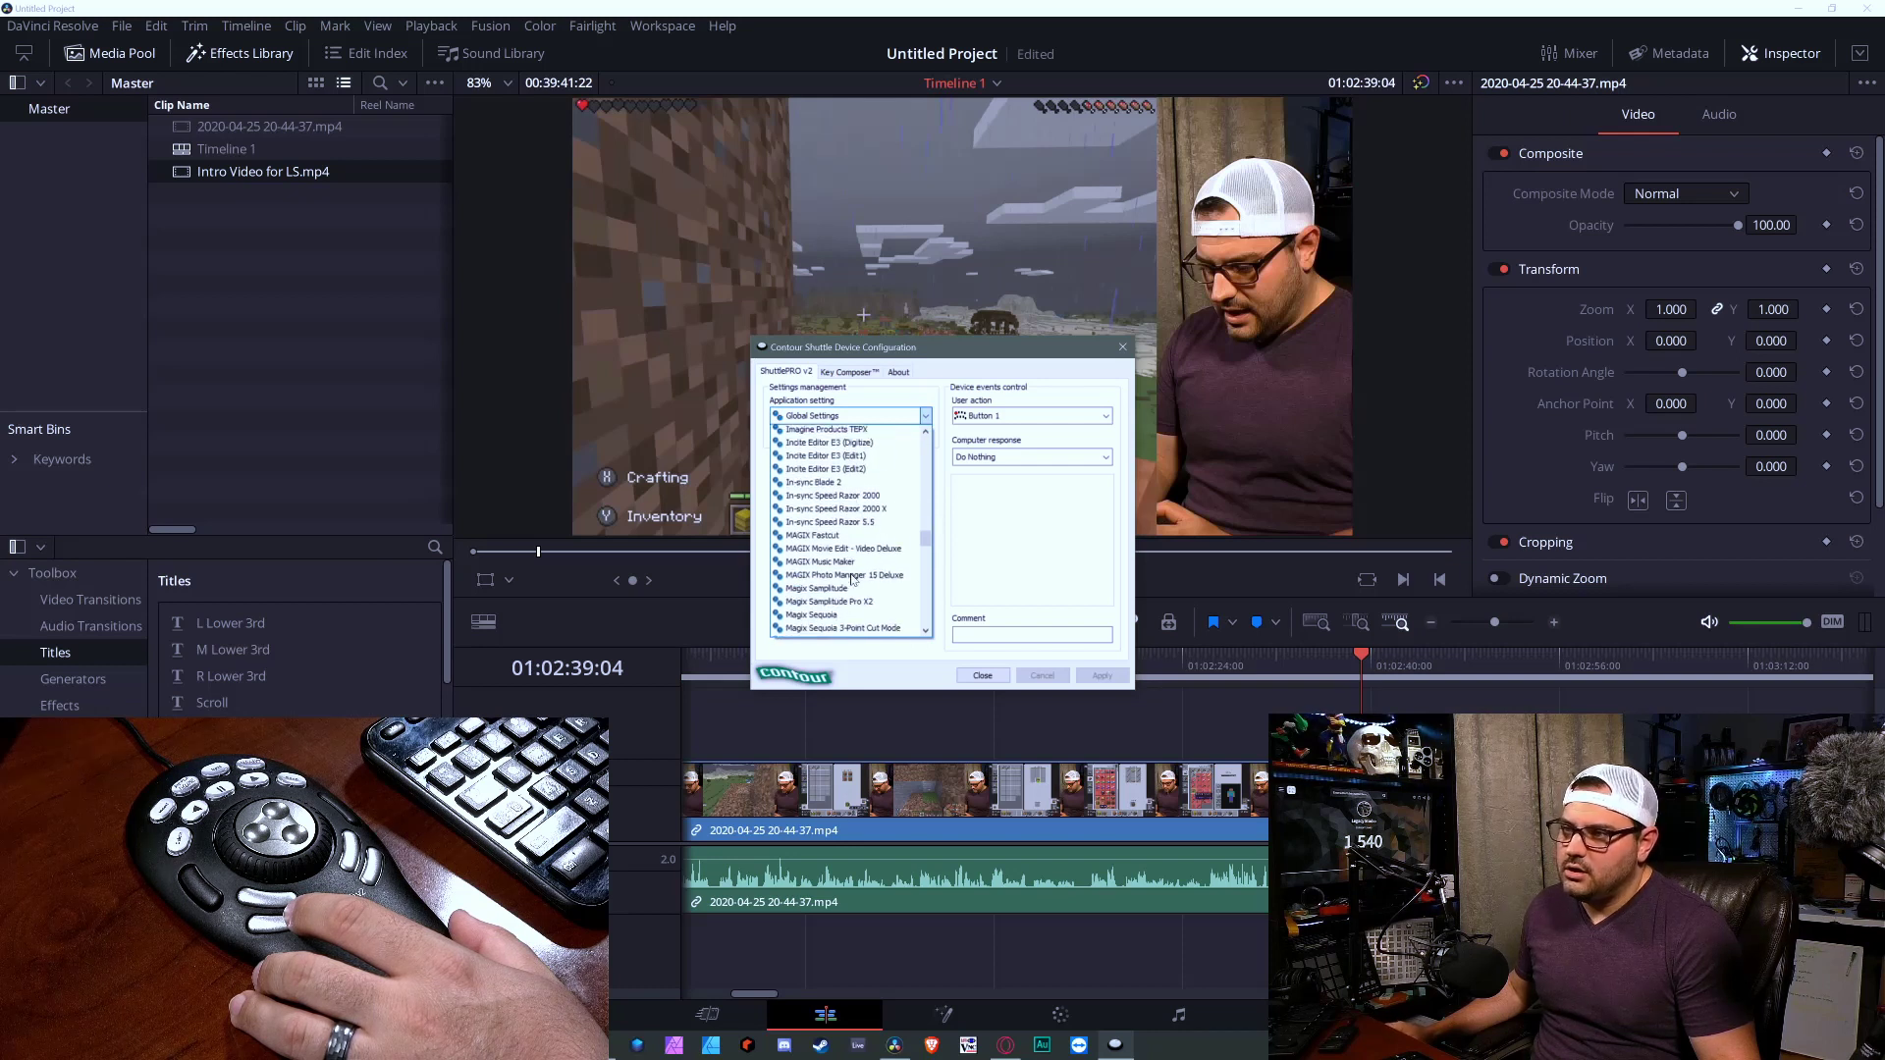
{"action": "scroll", "coordinate": [851, 579], "scroll_direction": "up", "scroll_amount": 20}
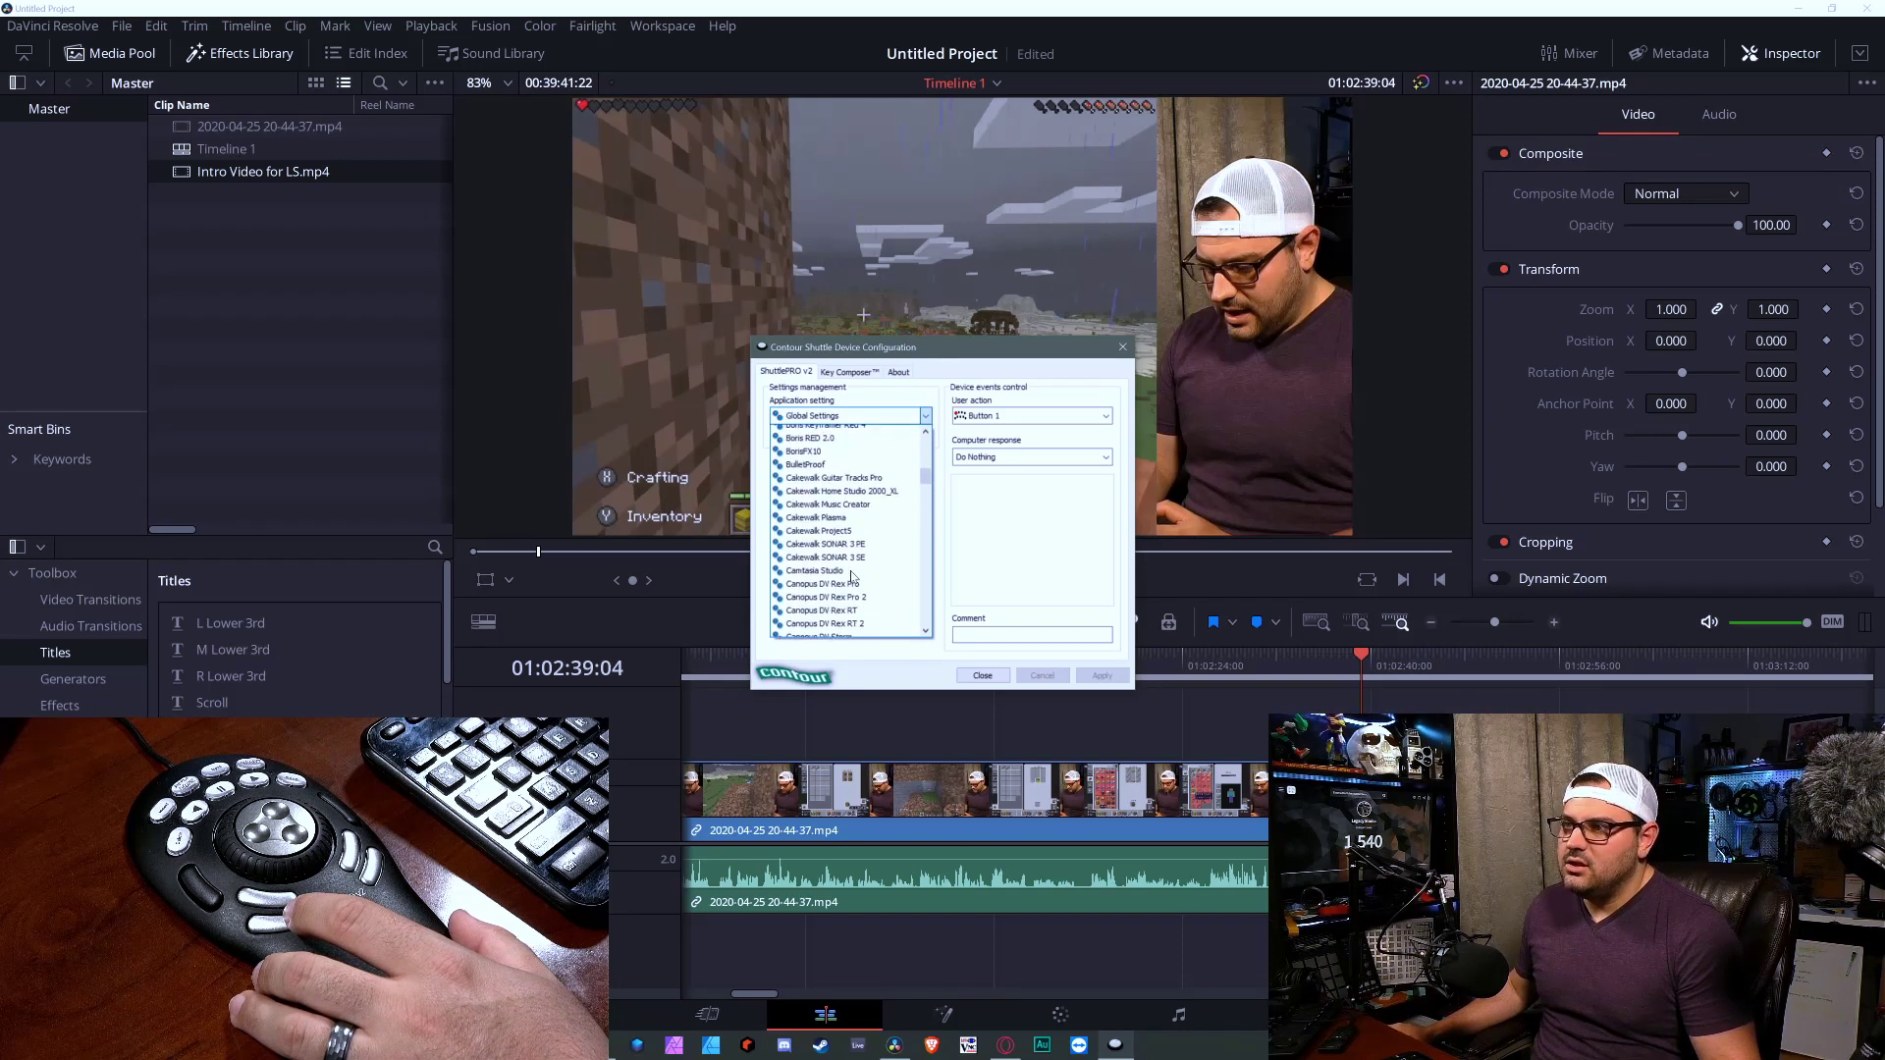
{"action": "scroll", "coordinate": [851, 550], "scroll_direction": "up", "scroll_amount": 3}
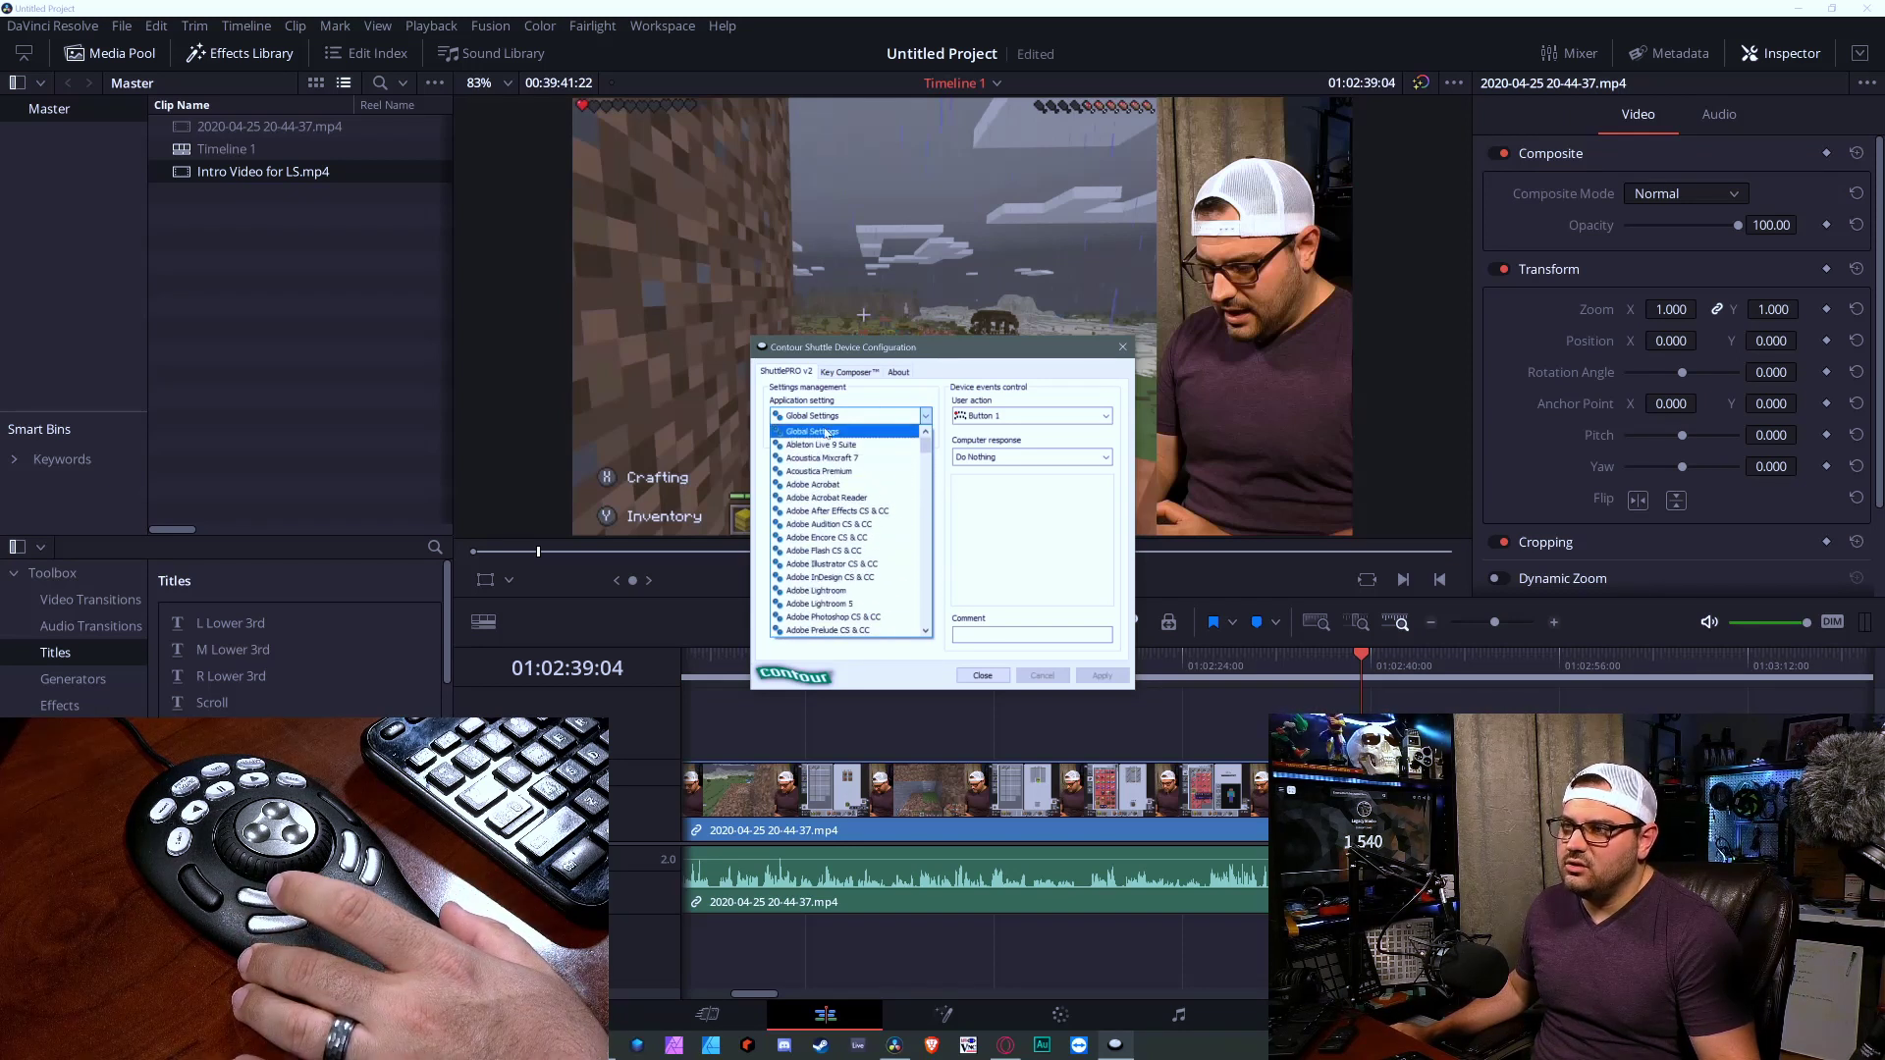
{"action": "left_click", "coordinate": [993, 360]}
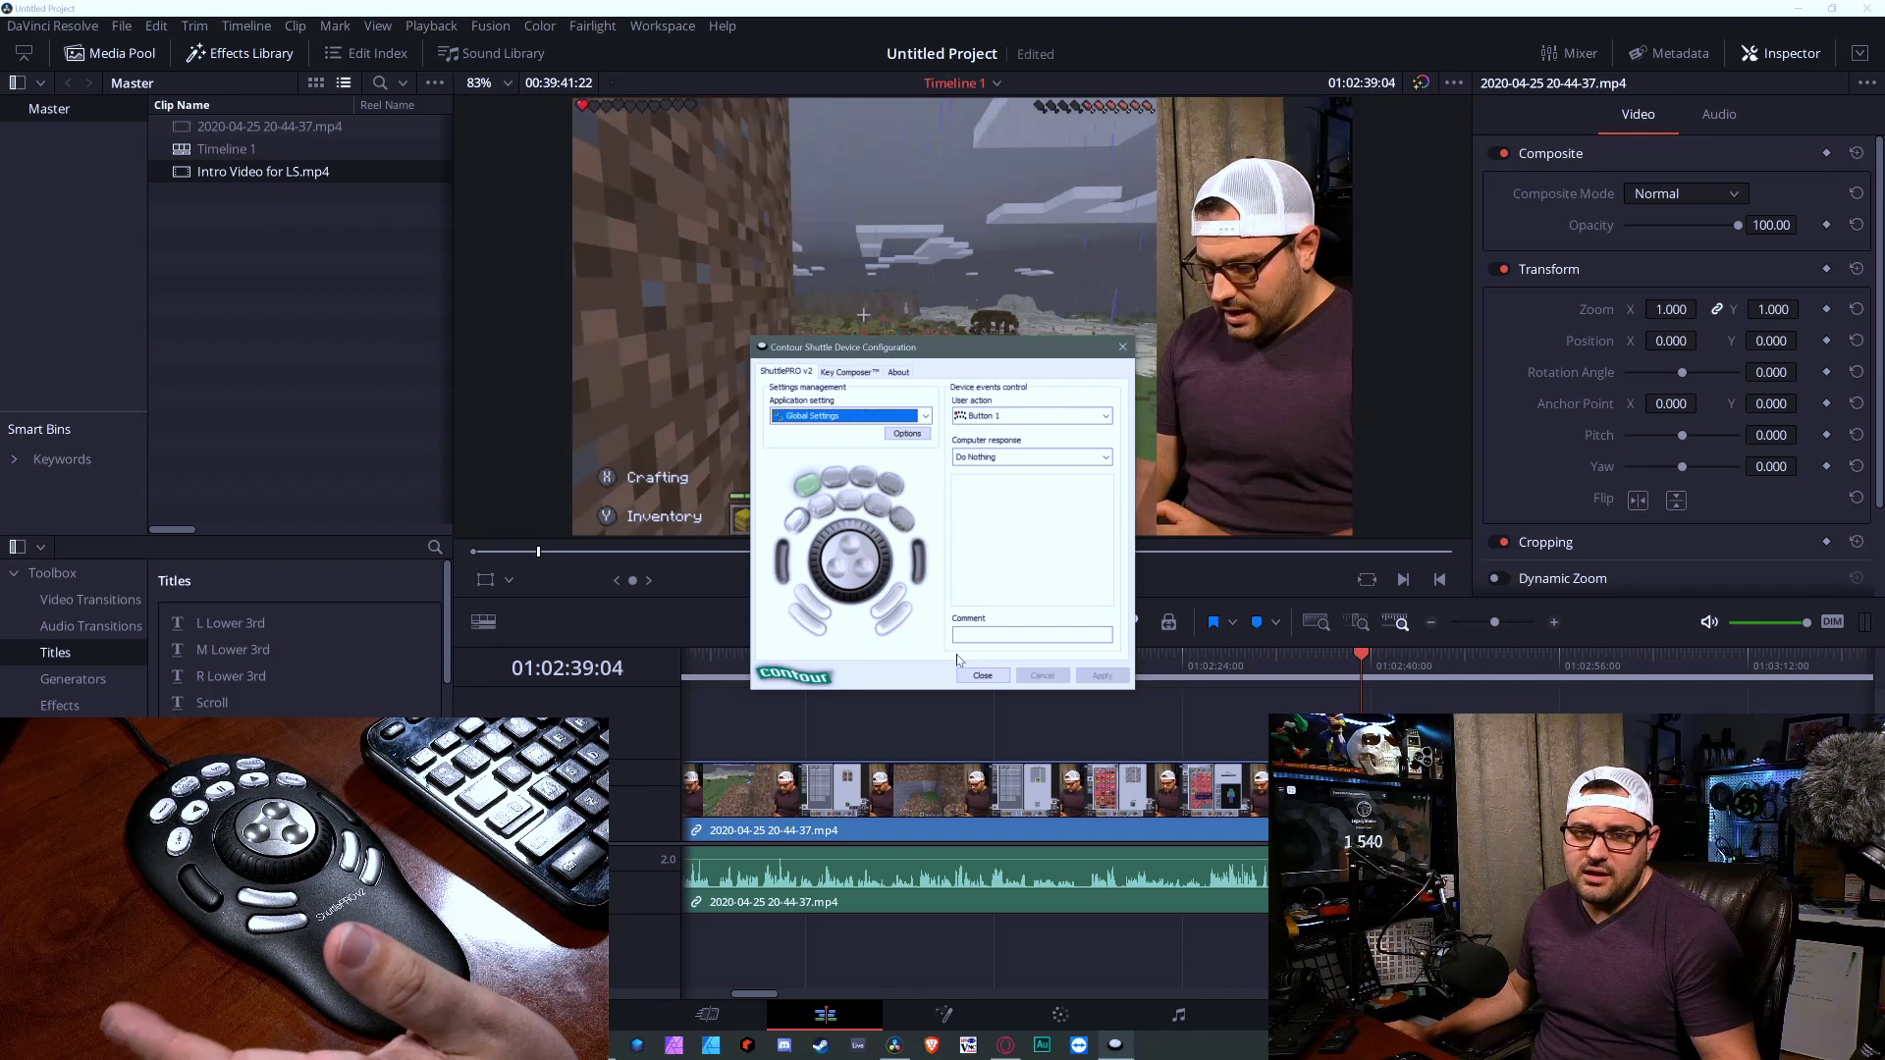
{"action": "left_click", "coordinate": [999, 682]}
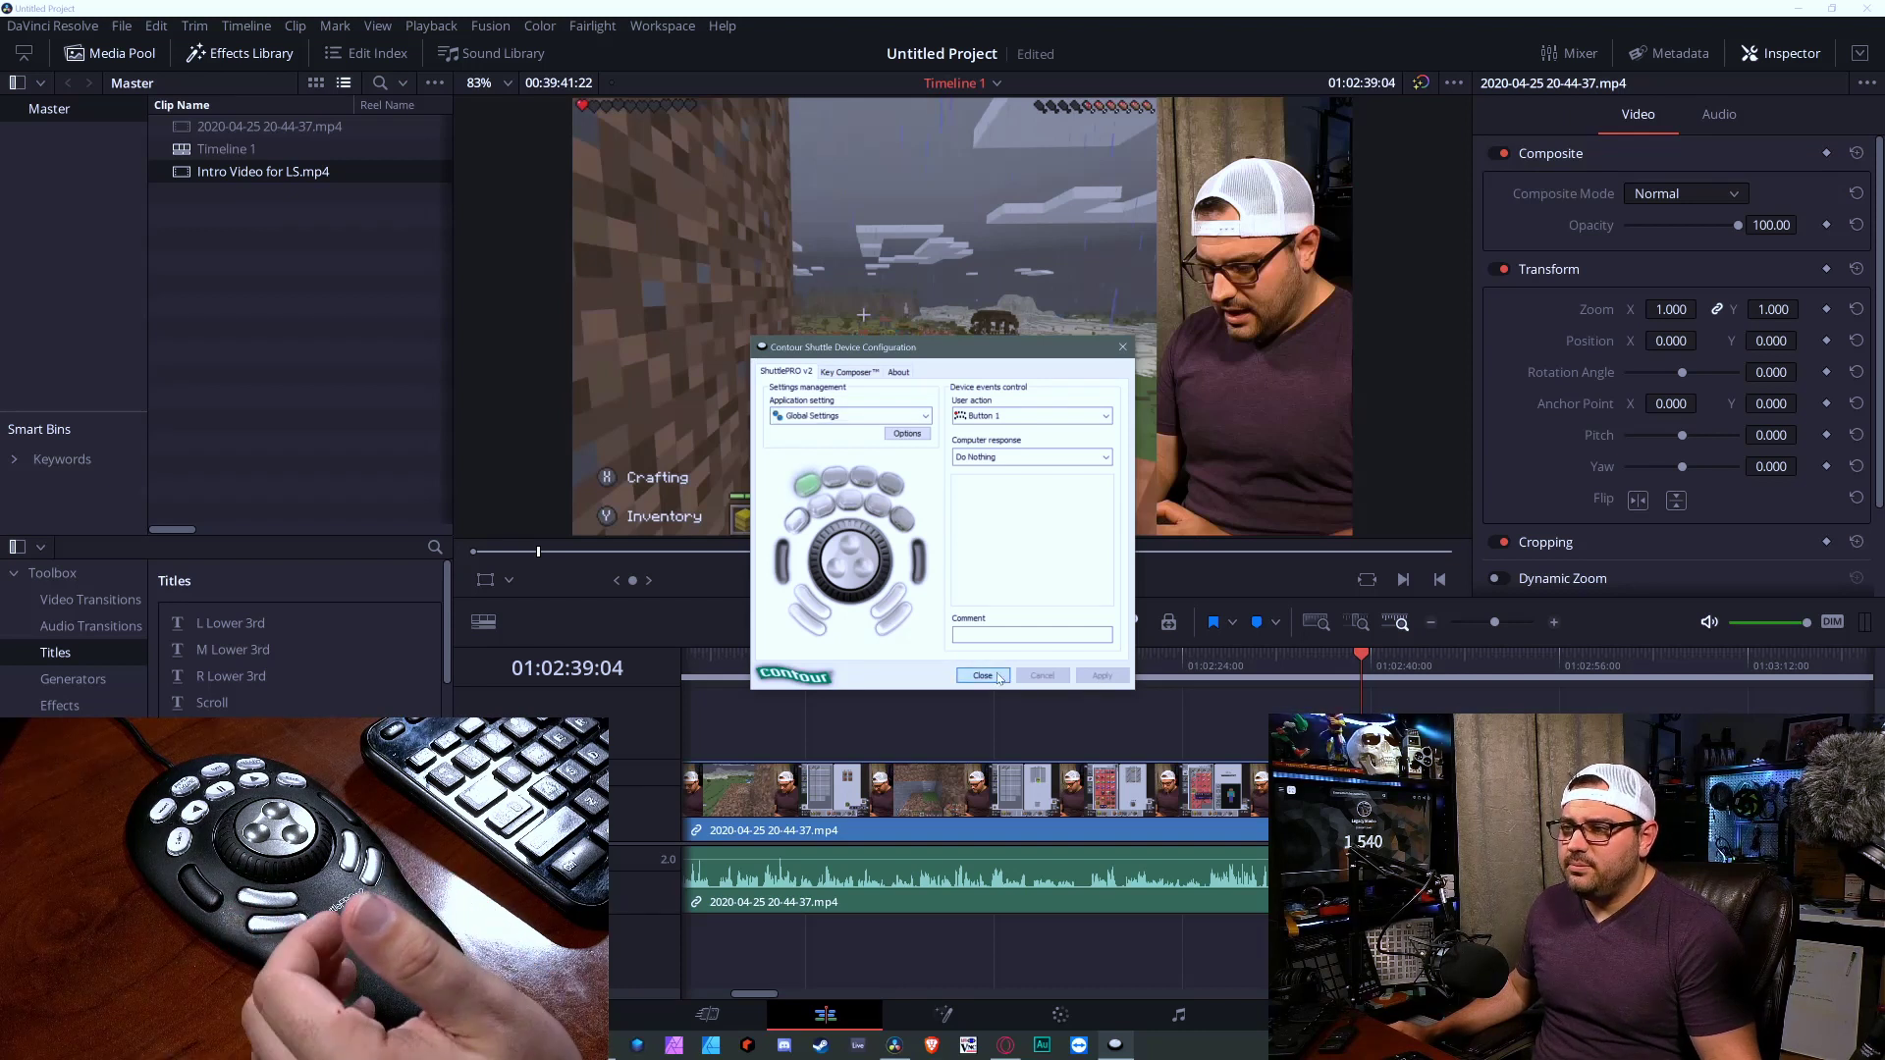
{"action": "left_click", "coordinate": [982, 677]}
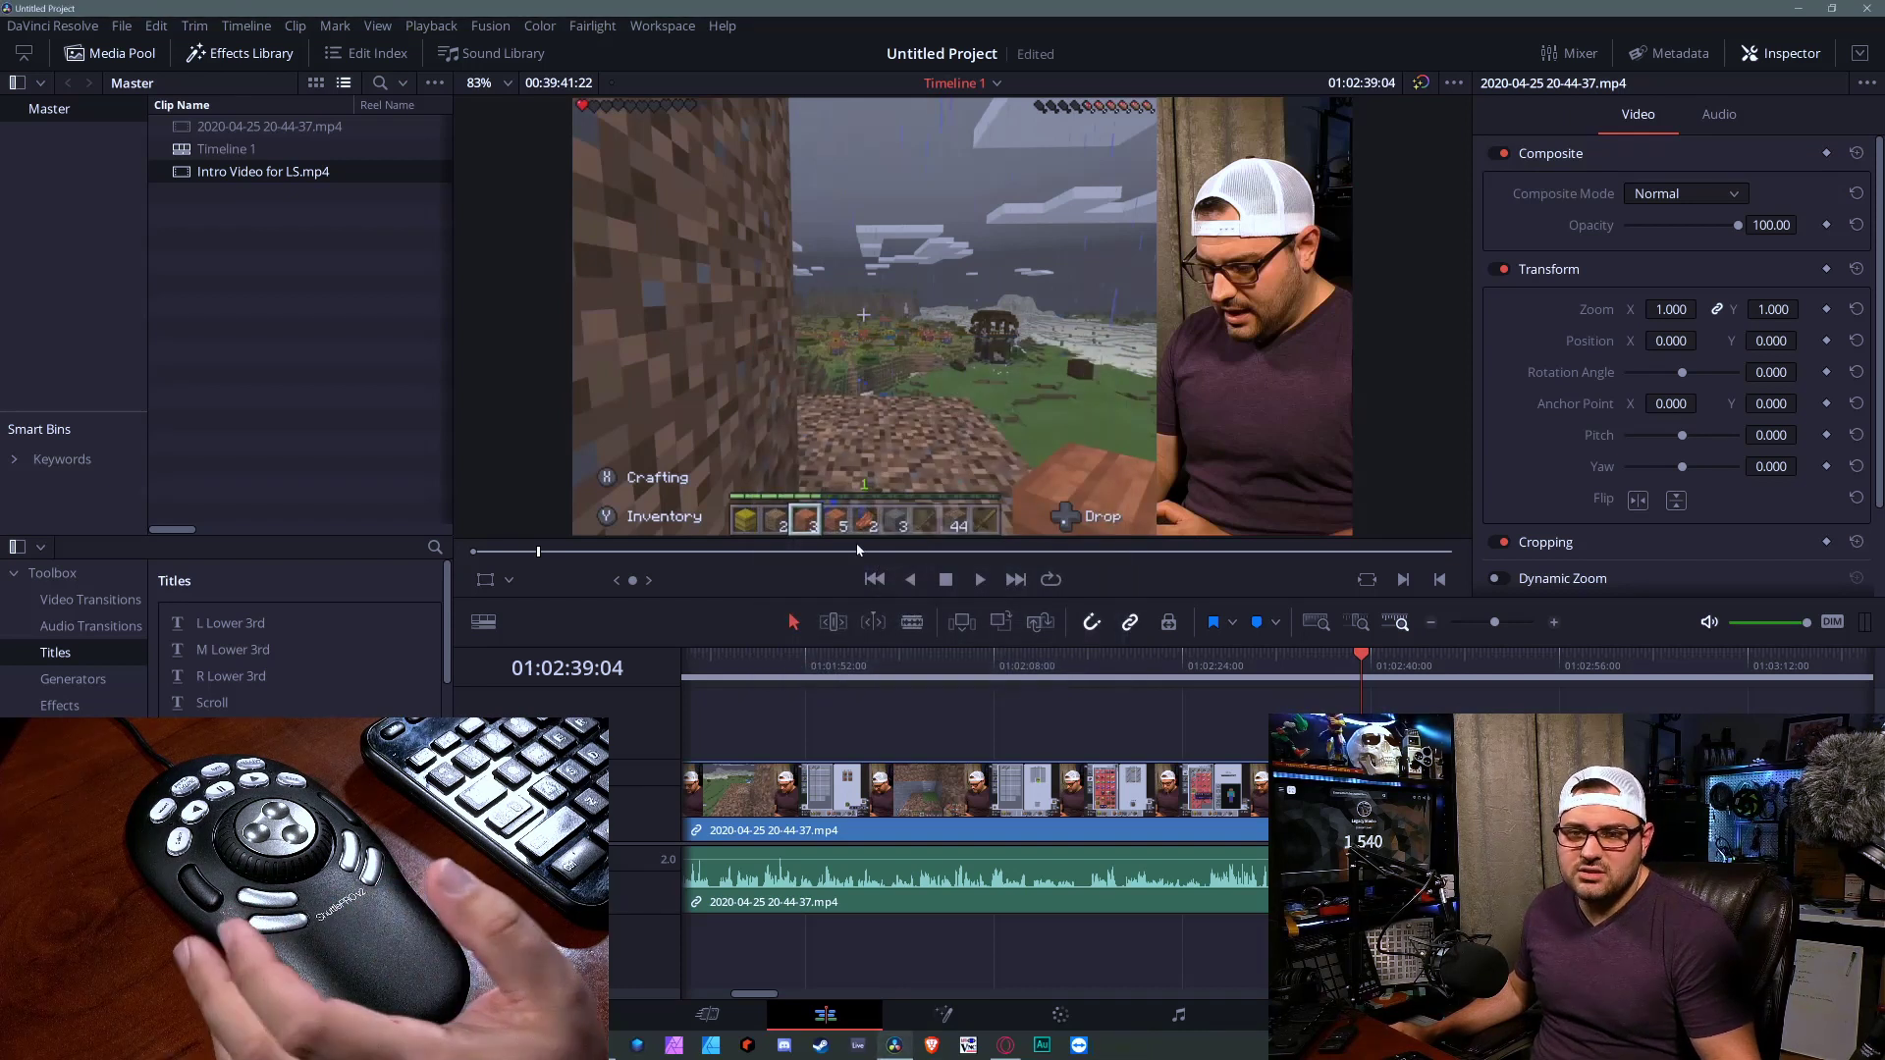